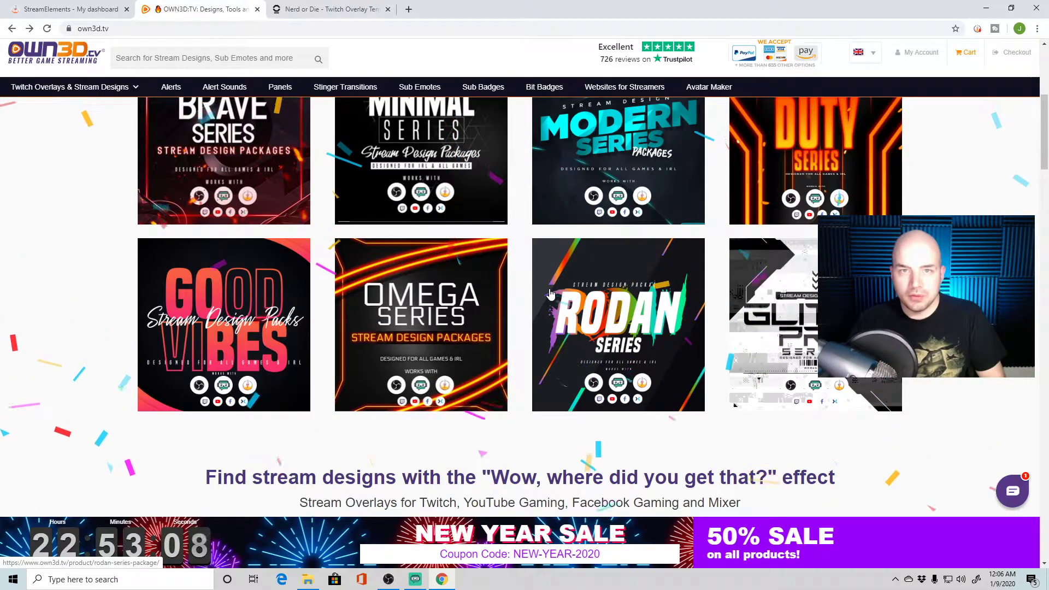
# Open the GlitchPro series package on OWN3D and review its demo and the Premium and Basic plan comparison
pyautogui.click(792, 287)
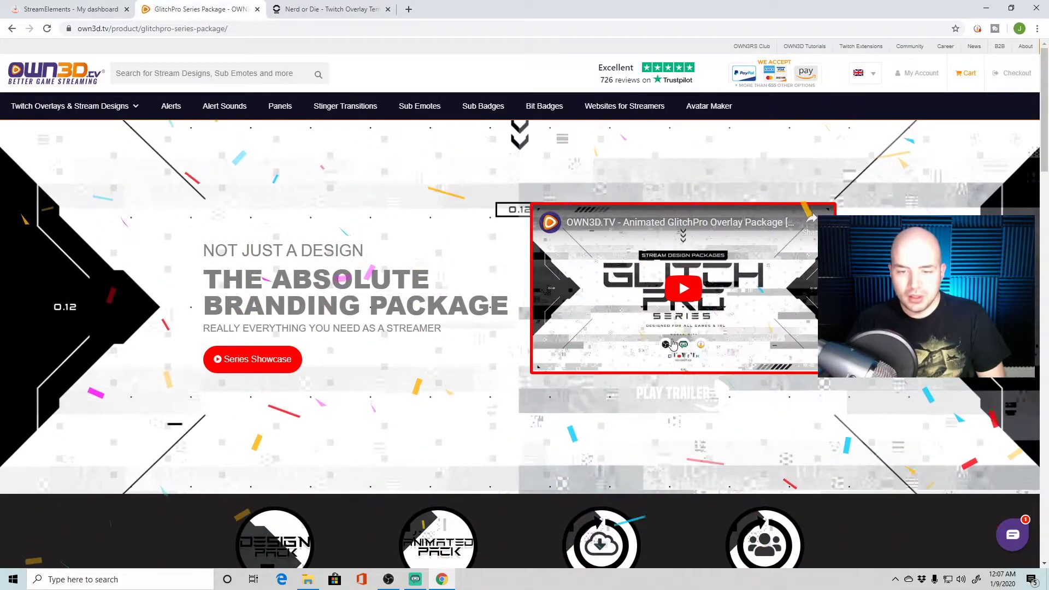
pyautogui.scroll(-5, 672, 344)
pyautogui.scroll(-5, 673, 344)
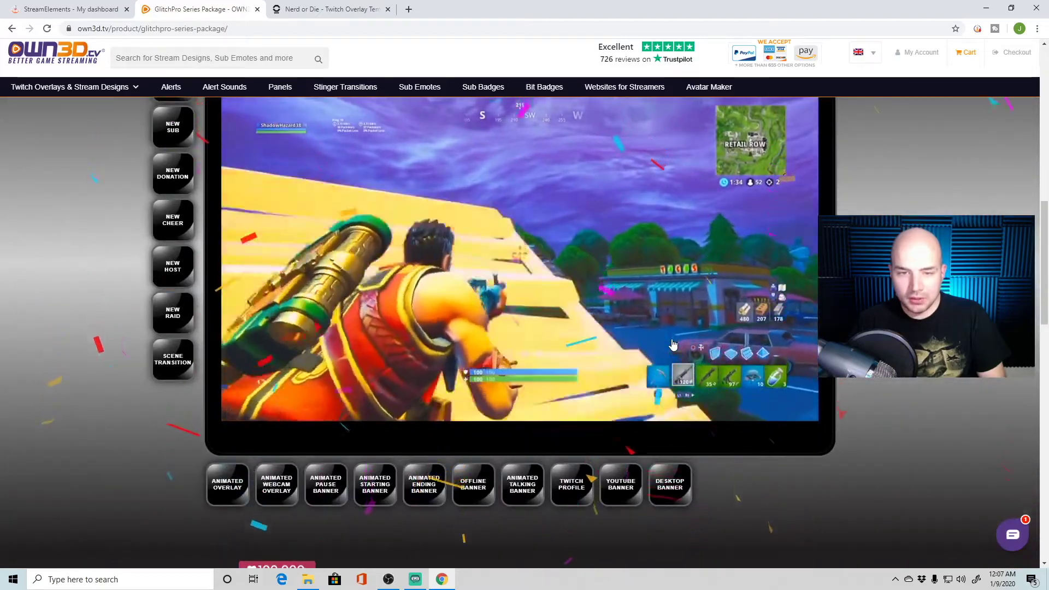
pyautogui.scroll(-7, 673, 344)
pyautogui.scroll(-7, 673, 344)
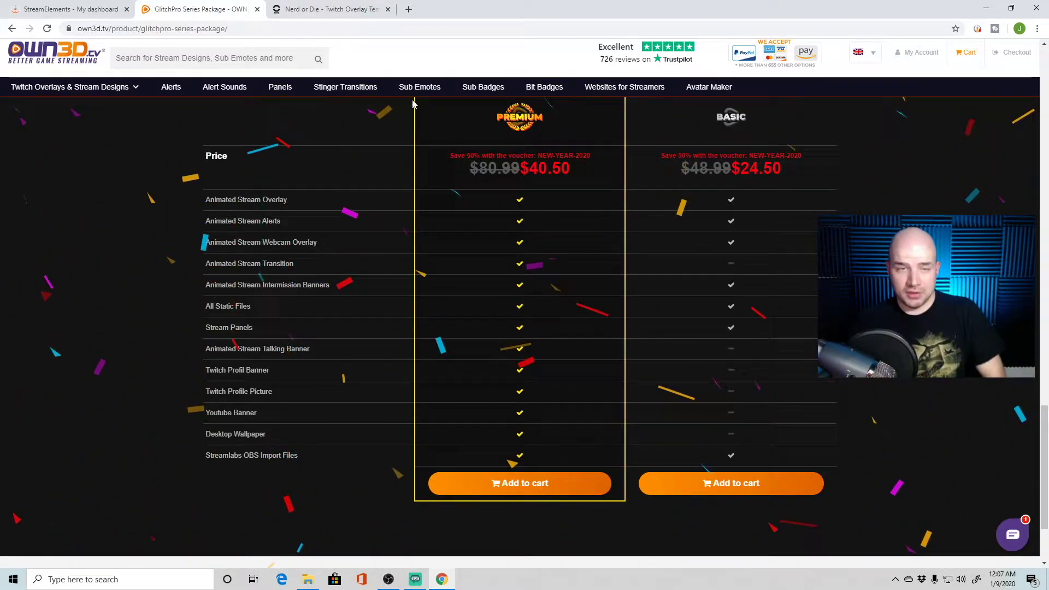
# Switch to the Nerd or Die site, browse its stream packages and open the Stealth stream package
pyautogui.click(355, 14)
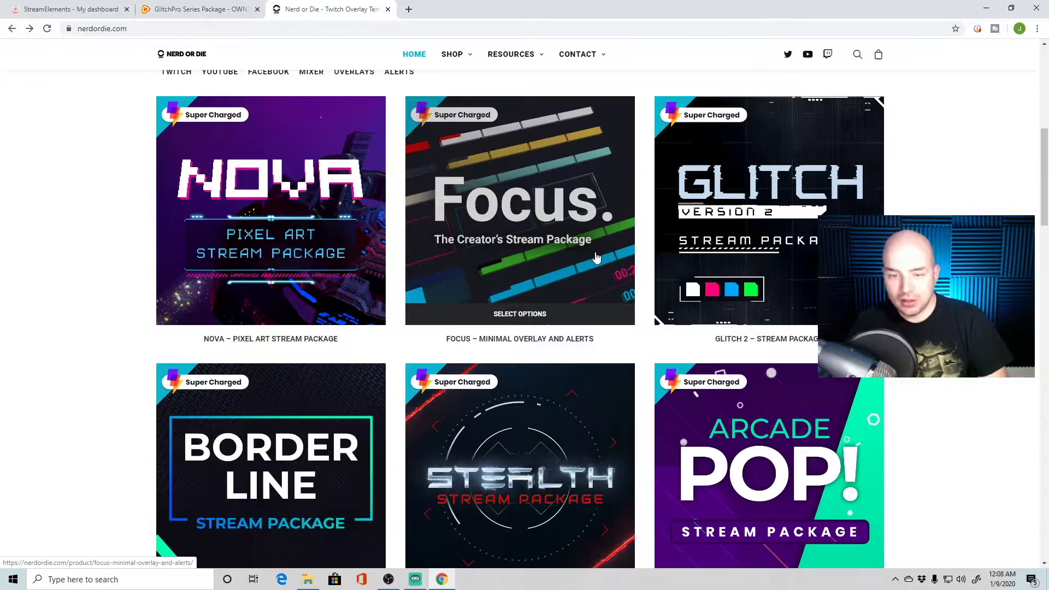
pyautogui.scroll(-2, 603, 294)
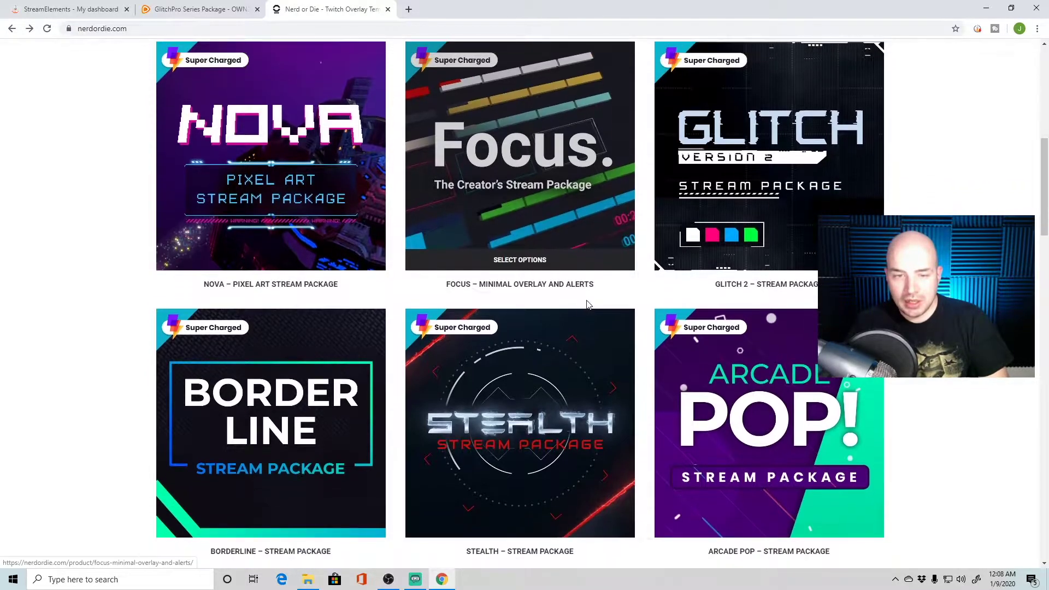
pyautogui.scroll(2, 541, 280)
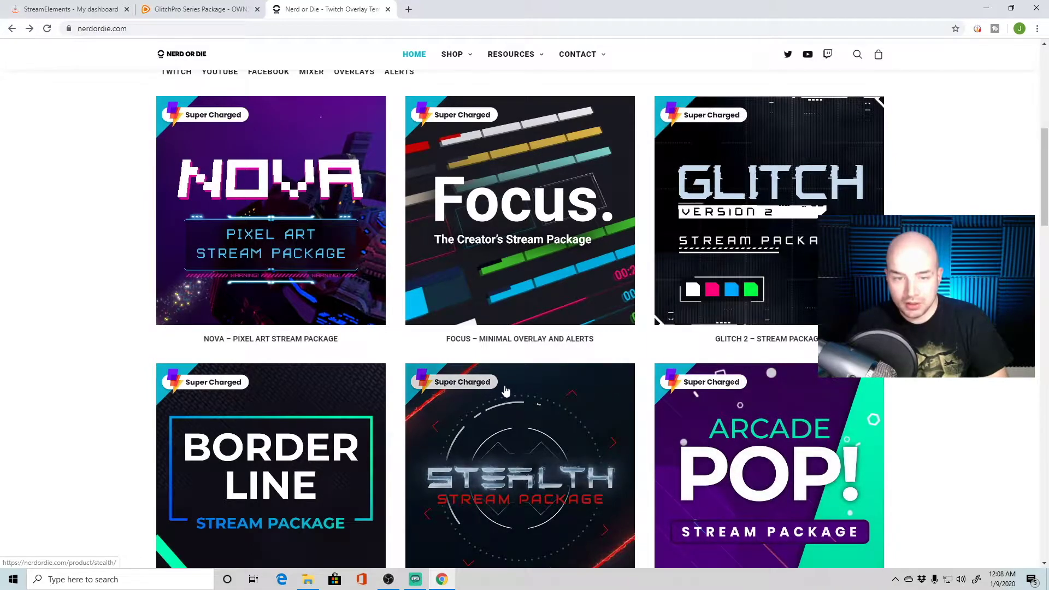
pyautogui.scroll(-2, 303, 368)
pyautogui.scroll(-1, 304, 367)
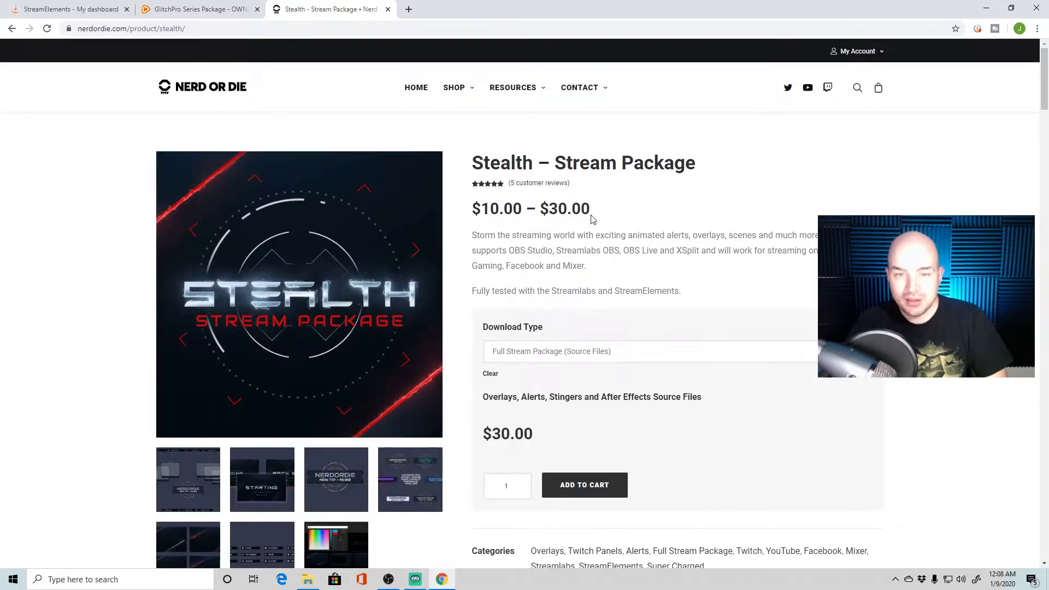
# View the Stealth package's enlarged previews of the intermission screens and the customizable alert styles
pyautogui.scroll(-2, 529, 323)
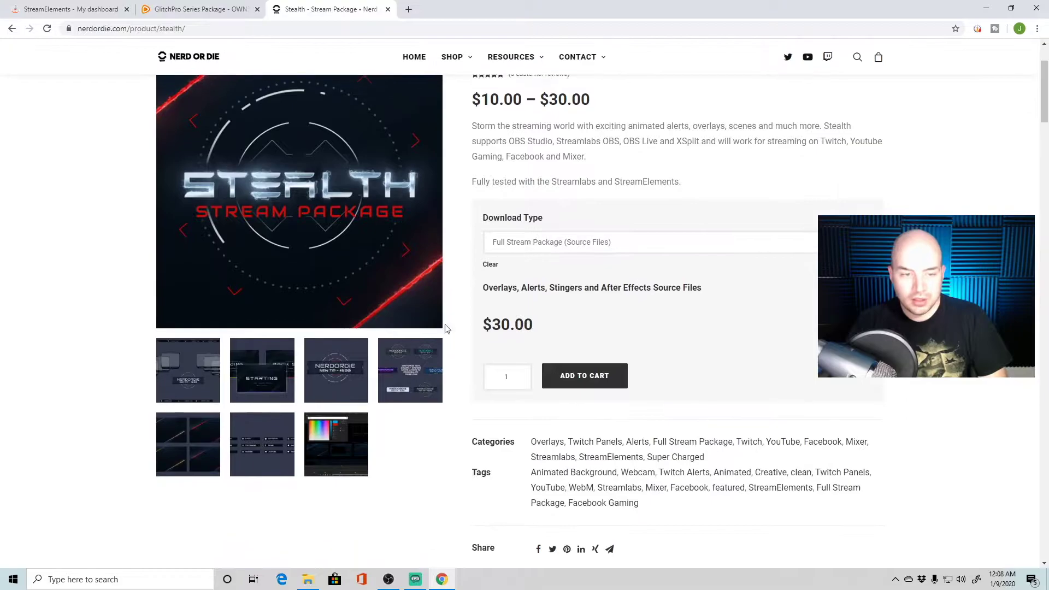
pyautogui.click(267, 377)
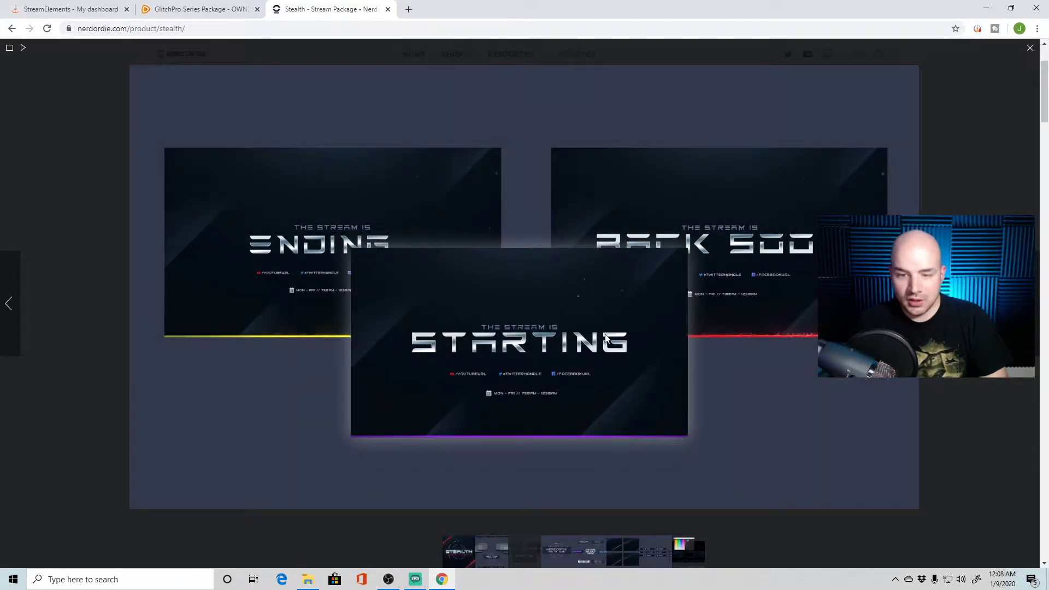
pyautogui.click(1030, 50)
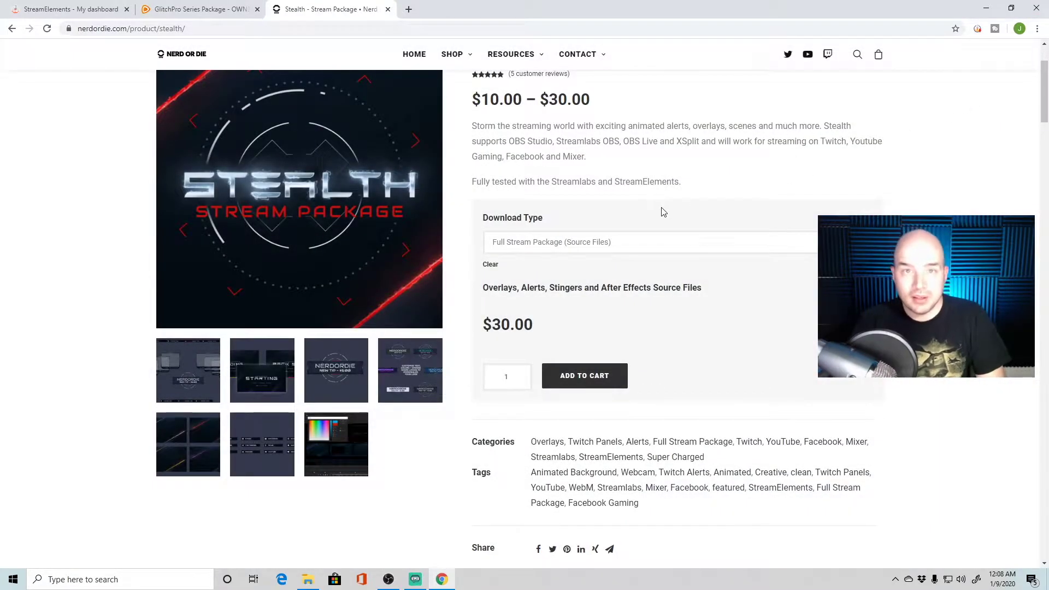
pyautogui.click(408, 374)
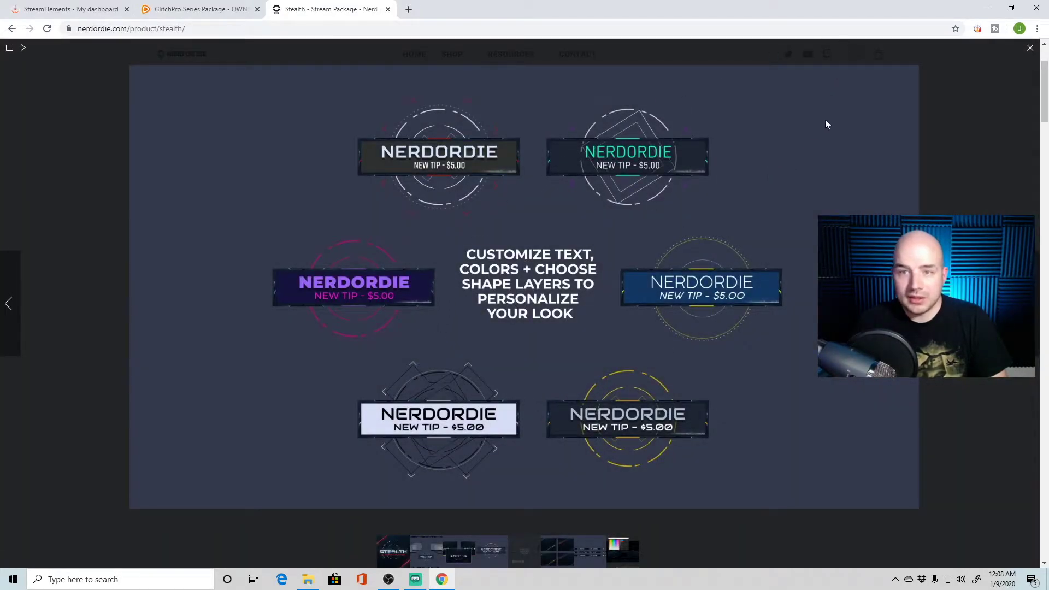
pyautogui.click(1030, 49)
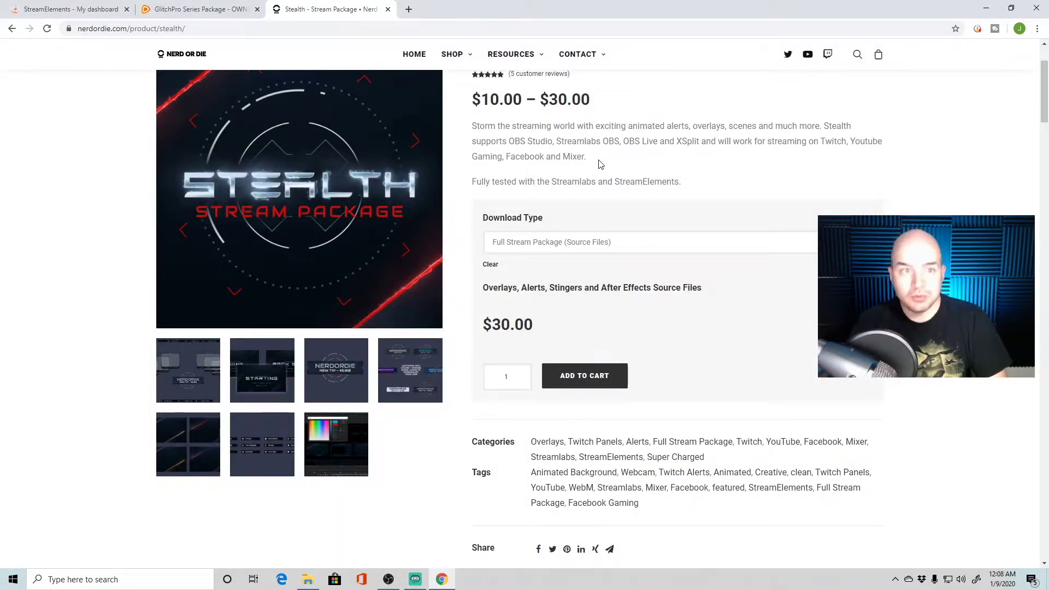
# Switch to StreamElements, browse the super themes in the themes gallery and check the overlay creation dialog for Red Flare
pyautogui.click(98, 12)
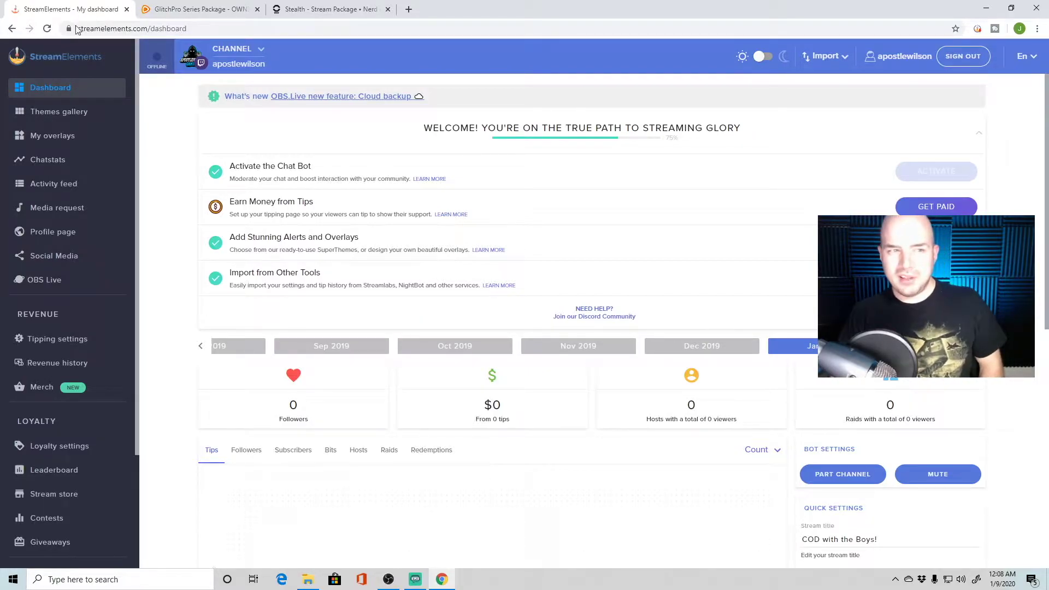
pyautogui.click(84, 116)
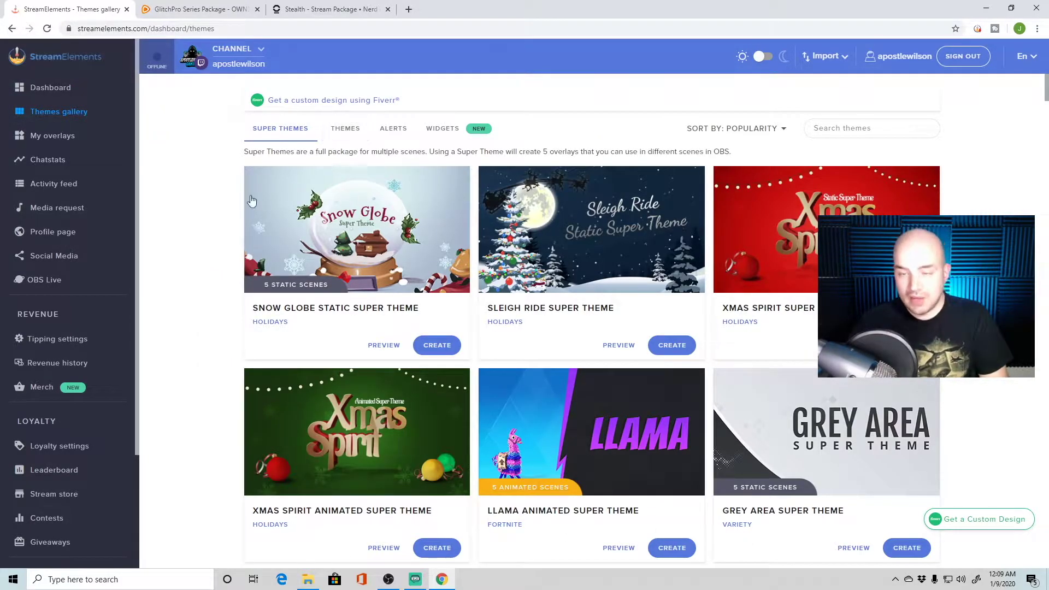
pyautogui.scroll(-3, 785, 248)
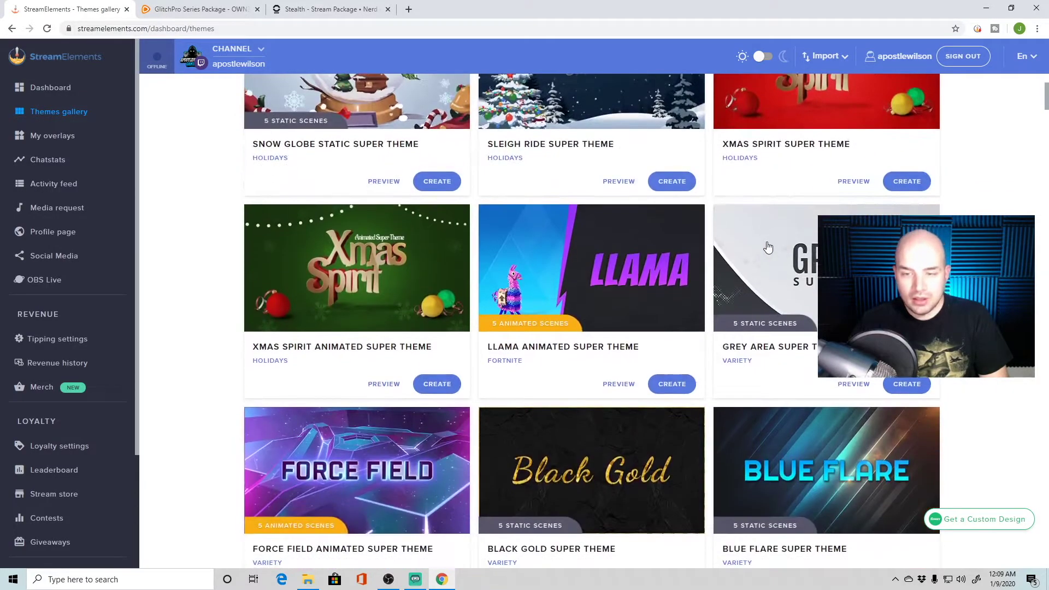
pyautogui.scroll(-3, 727, 296)
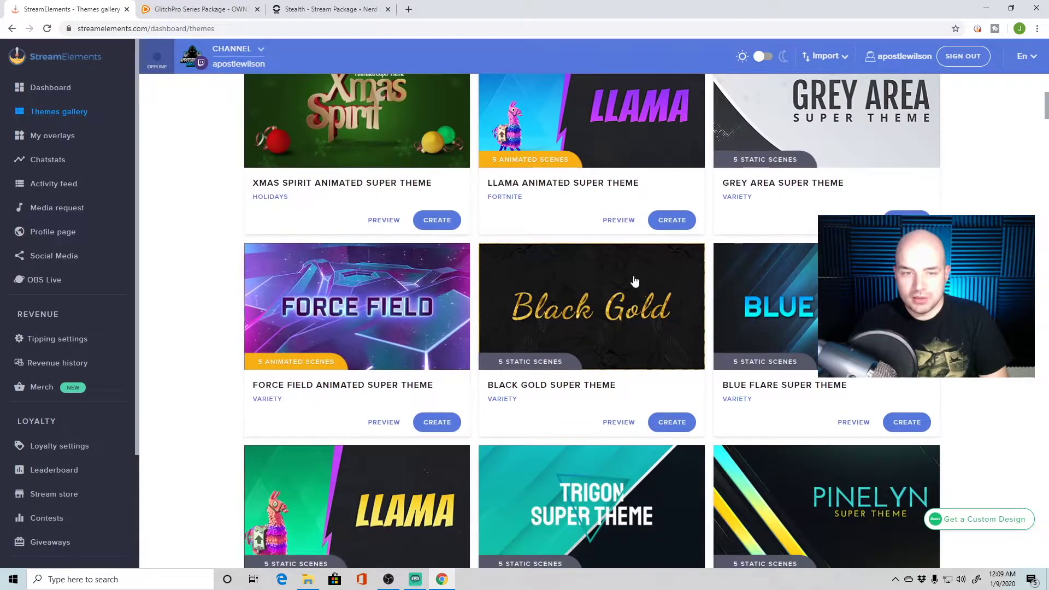
pyautogui.scroll(-5, 634, 279)
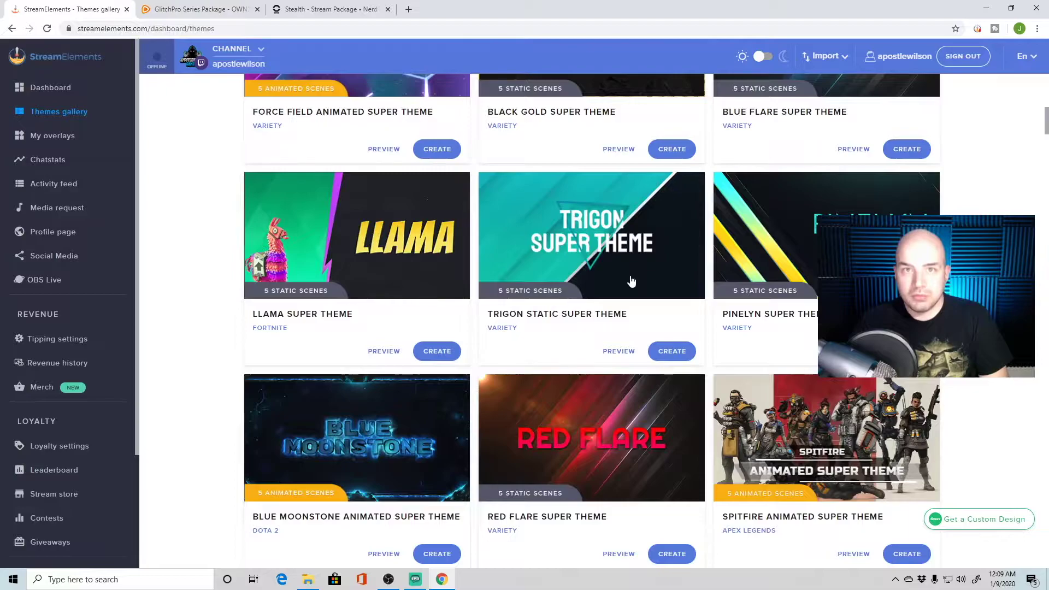
pyautogui.scroll(-1, 632, 282)
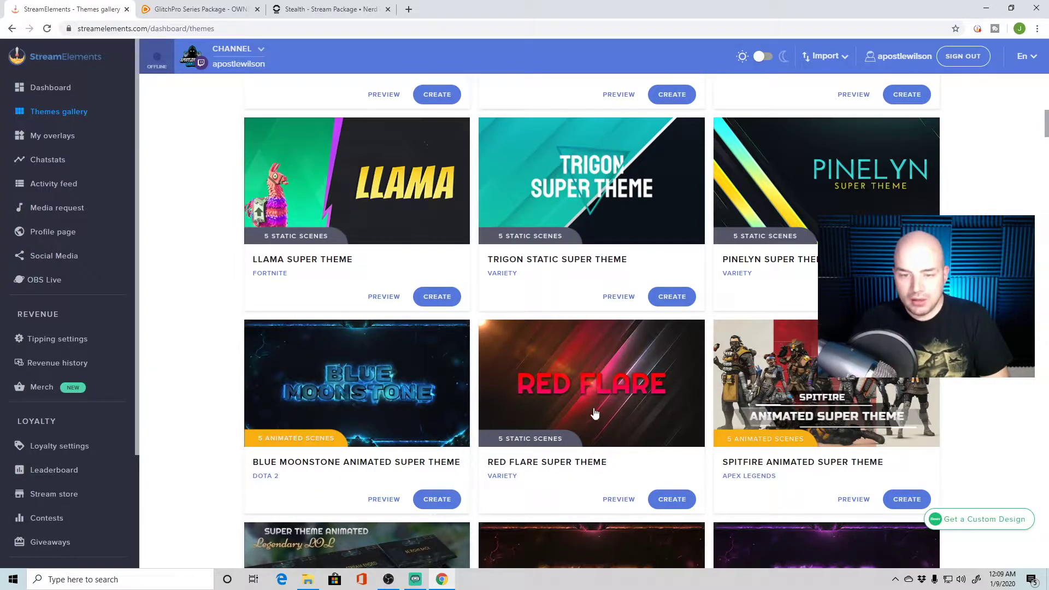
pyautogui.click(675, 501)
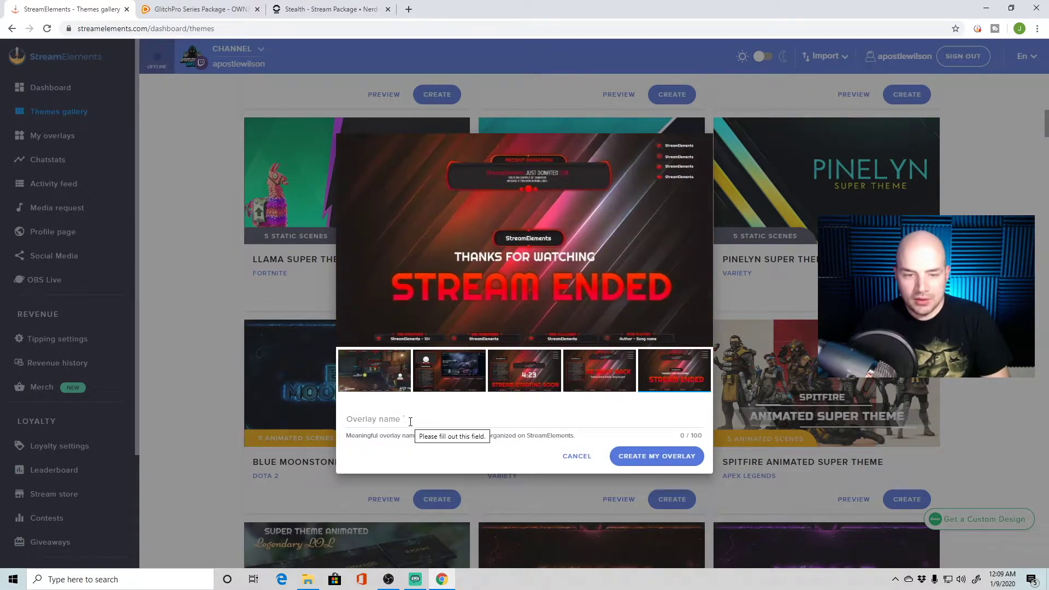
pyautogui.click(697, 146)
# Go to the saved StreamElements overlays and preview the Test - Red Flare BRB scene with its URL, closing it when done
pyautogui.click(60, 136)
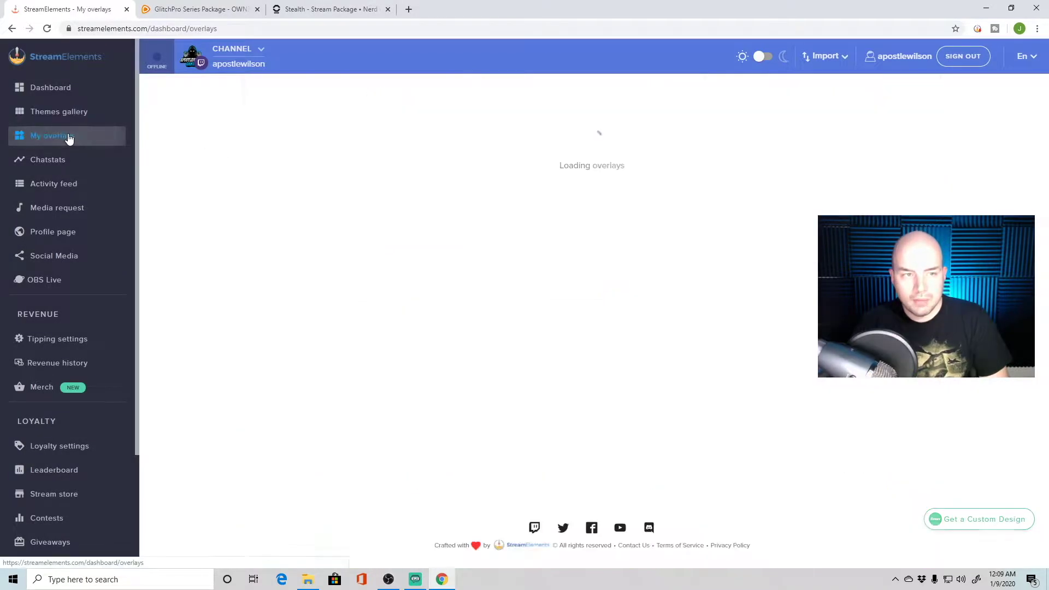
pyautogui.scroll(-4, 257, 227)
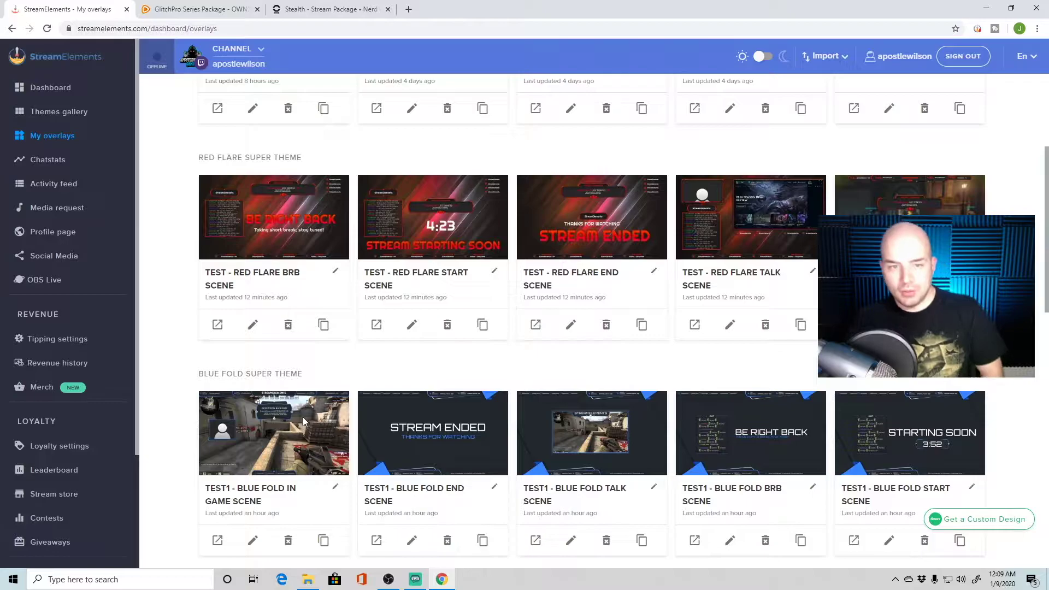
pyautogui.click(217, 325)
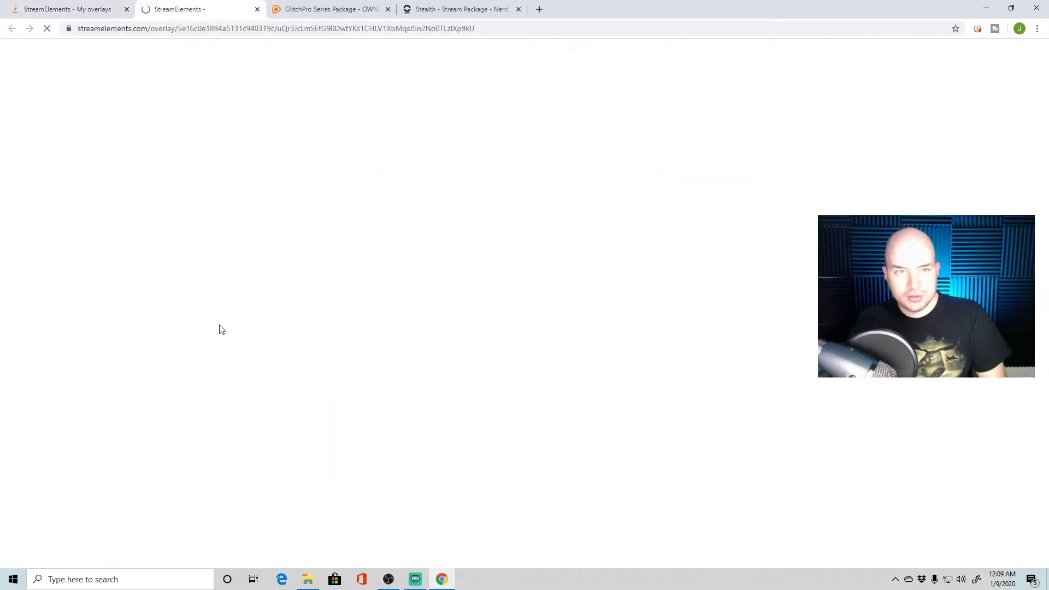
pyautogui.click(288, 32)
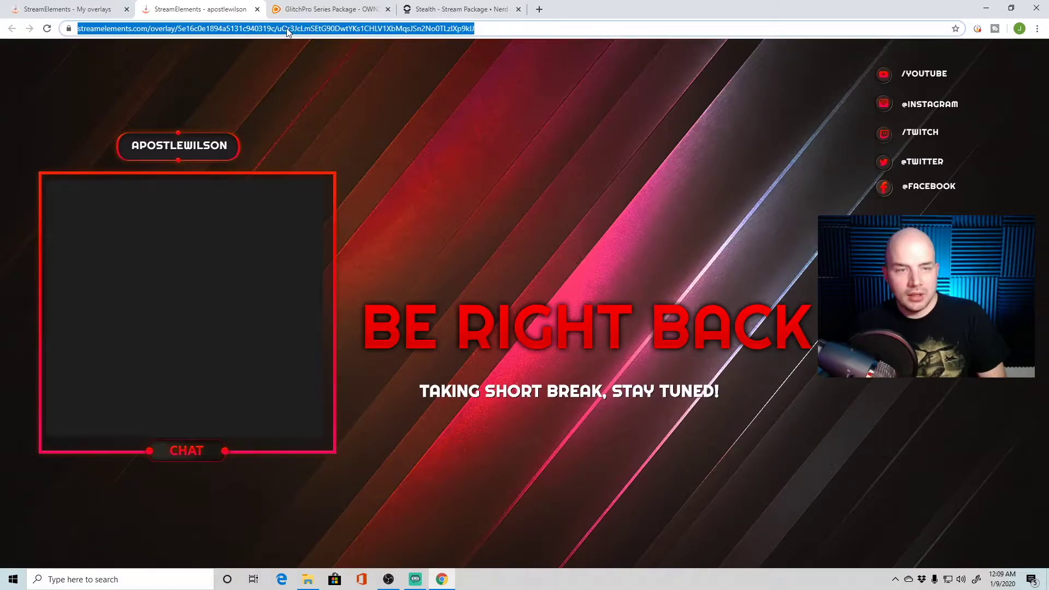
pyautogui.click(257, 10)
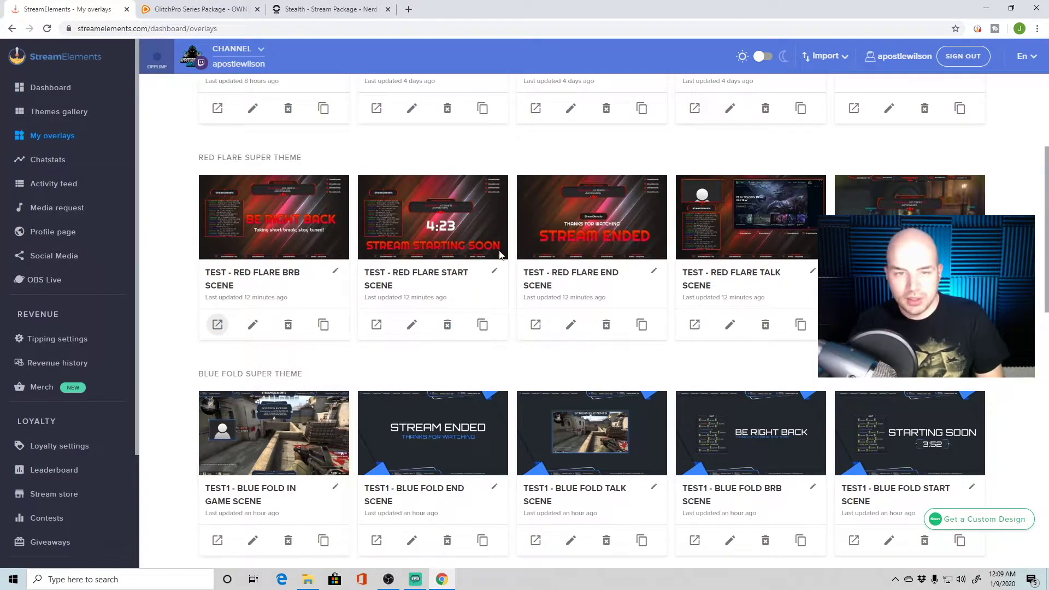
# Launch the Test - Red Flare Start scene overlay and copy its URL
pyautogui.click(376, 329)
pyautogui.click(267, 28)
pyautogui.rightClick(268, 29)
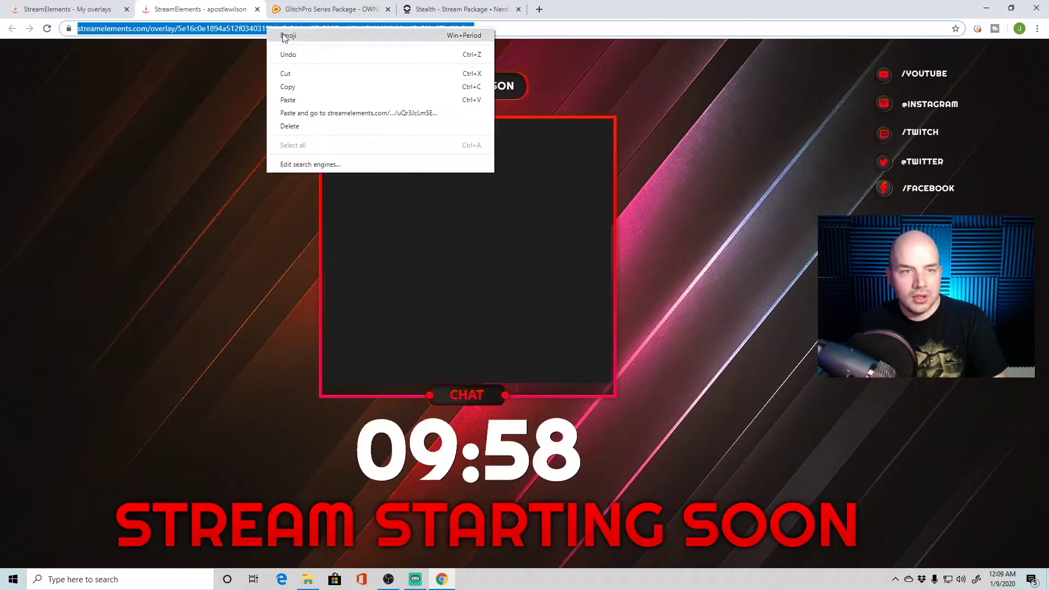
pyautogui.click(300, 86)
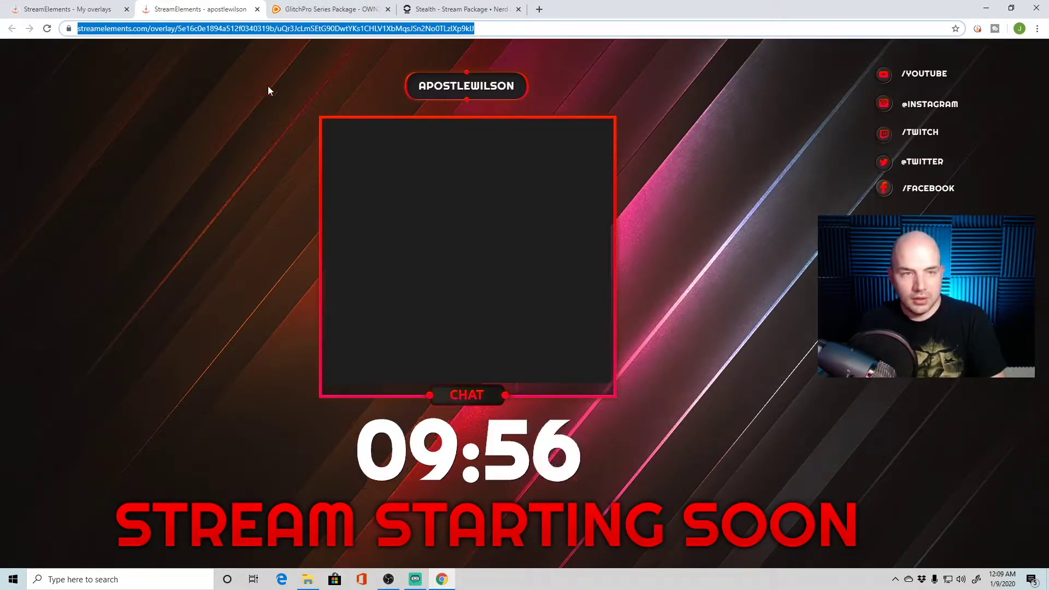
# Switch to OBS and rename the existing scene to "Start"
pyautogui.click(397, 580)
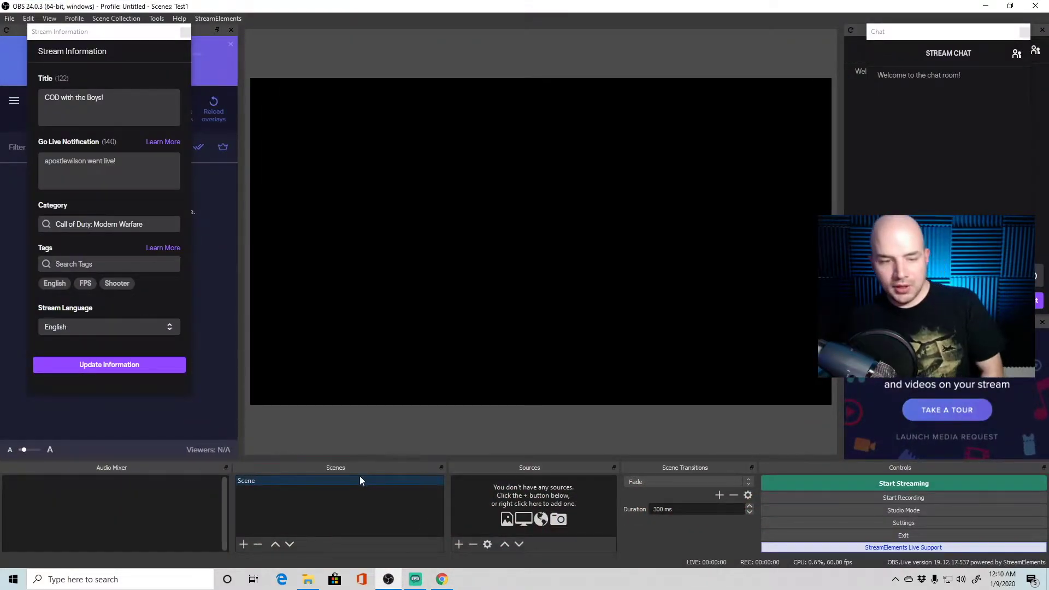
pyautogui.rightClick(307, 484)
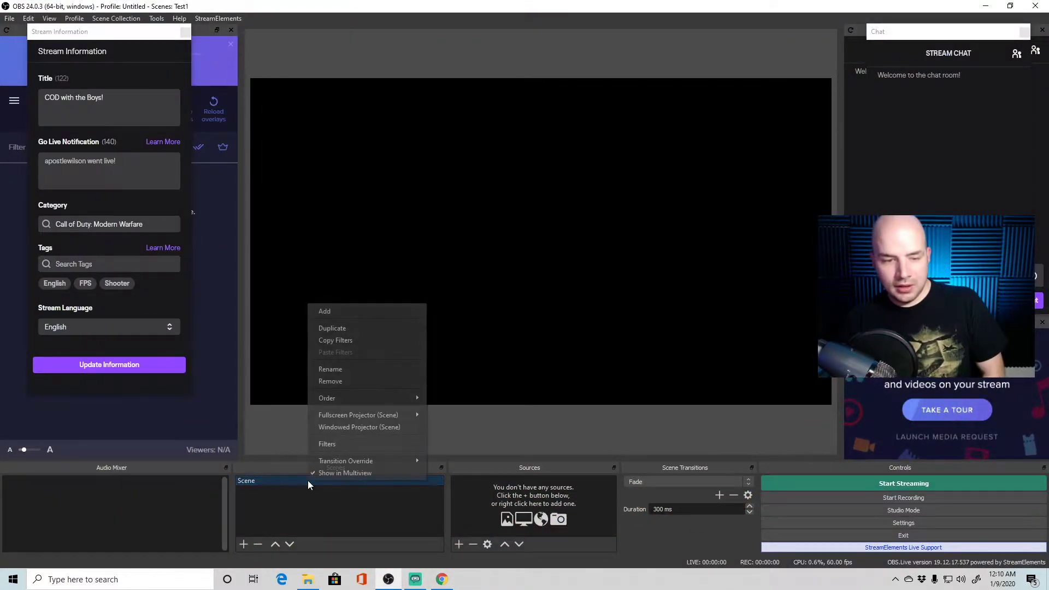
pyautogui.click(359, 369)
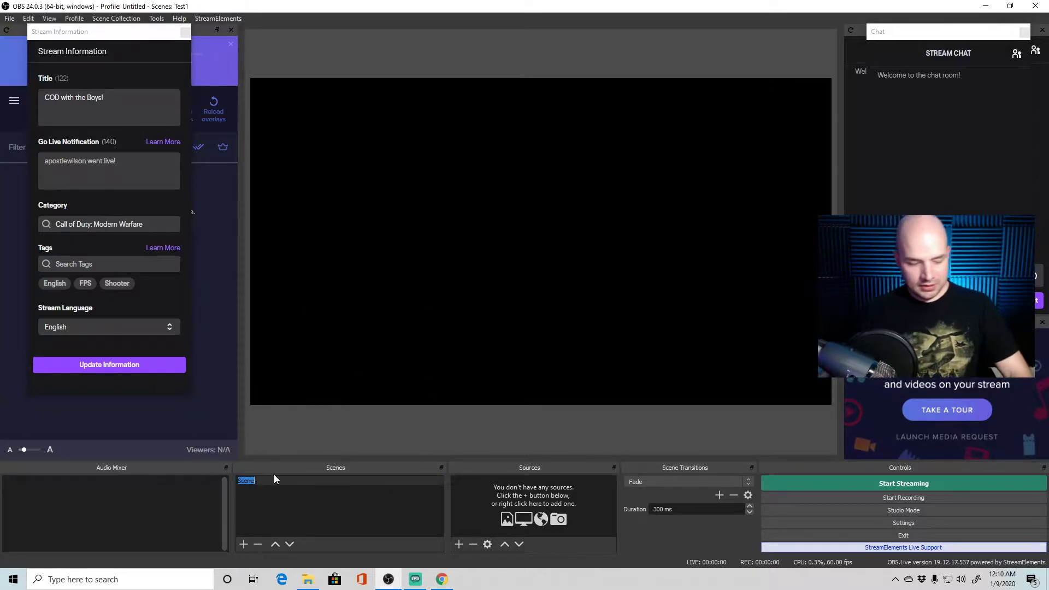
pyautogui.write('tart')
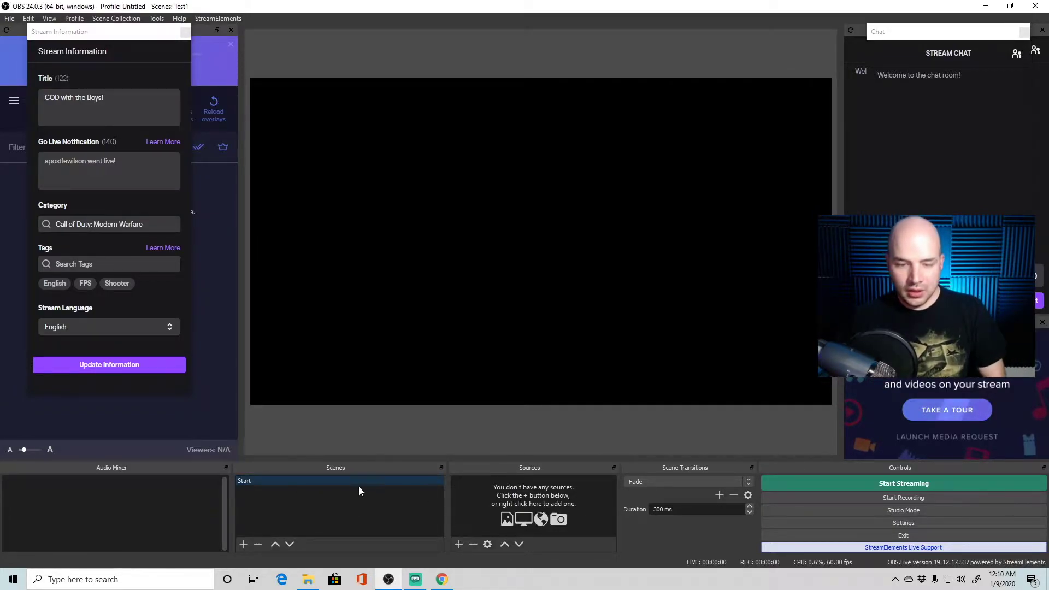
# Add a new browser source named "starting" to the Start scene
pyautogui.click(459, 543)
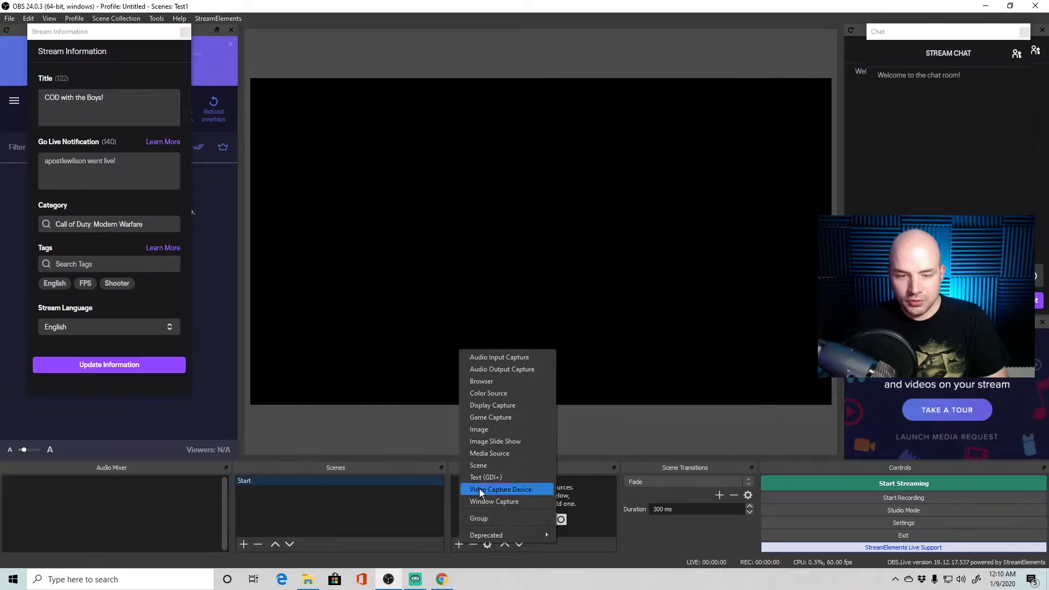
pyautogui.click(506, 382)
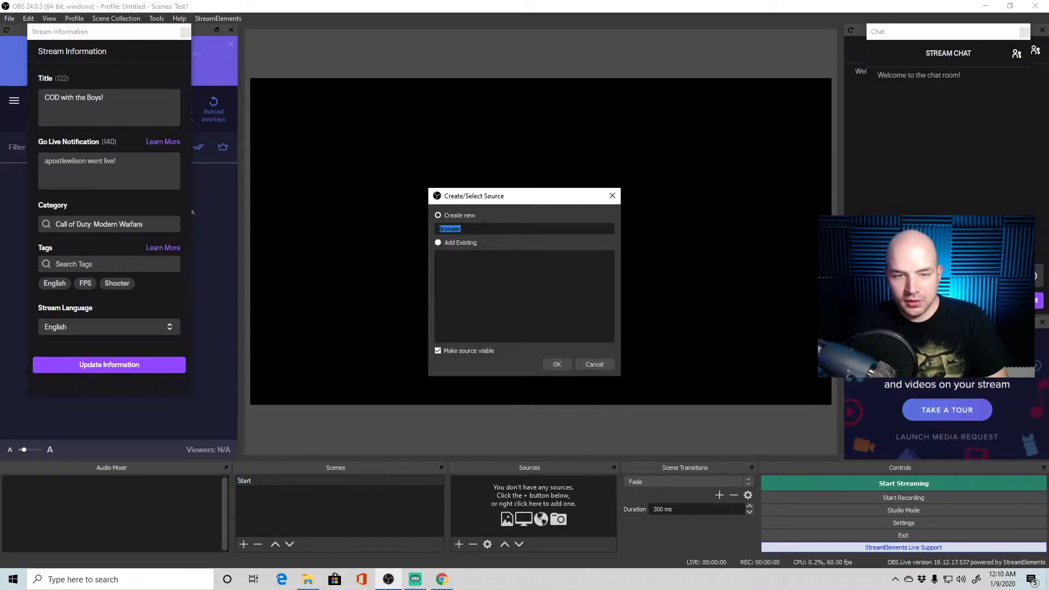
pyautogui.write('sta')
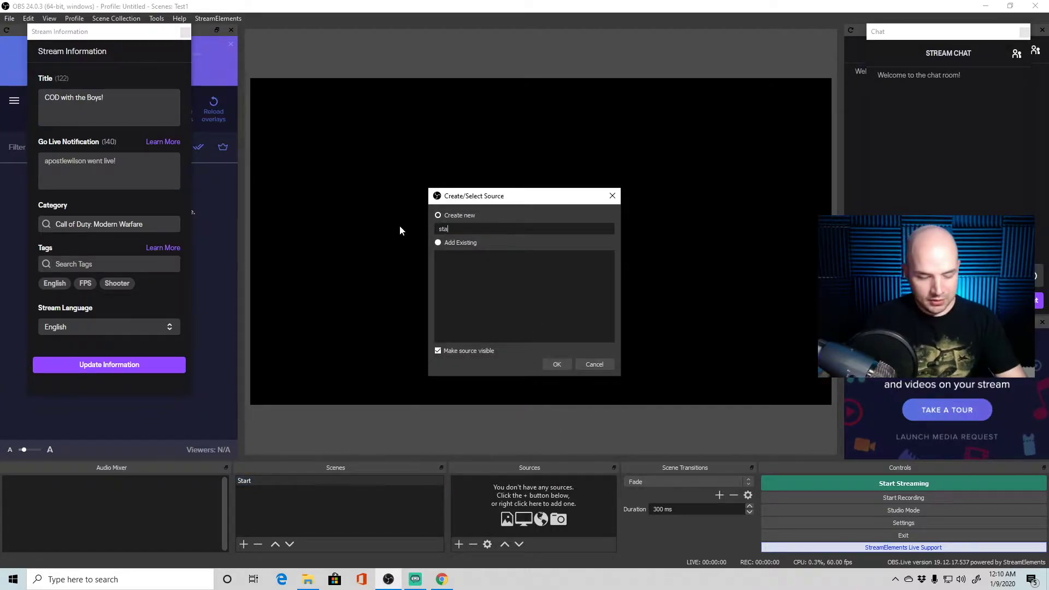
pyautogui.write('rting')
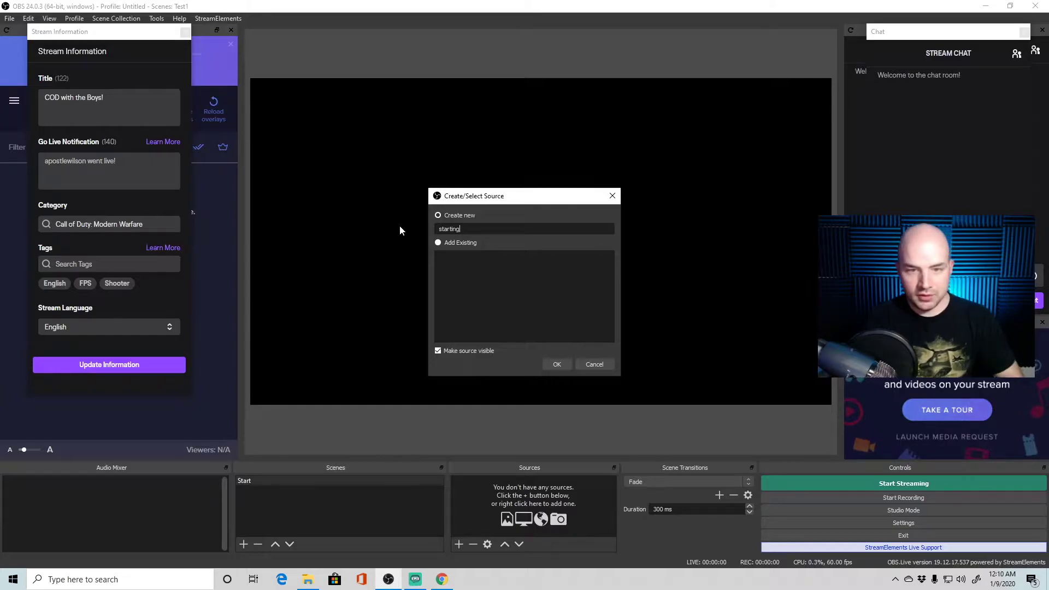
pyautogui.click(567, 366)
# Replace the starting source's URL with the copied overlay link and set its size to 1920 by 1080
pyautogui.tripleClick(404, 333)
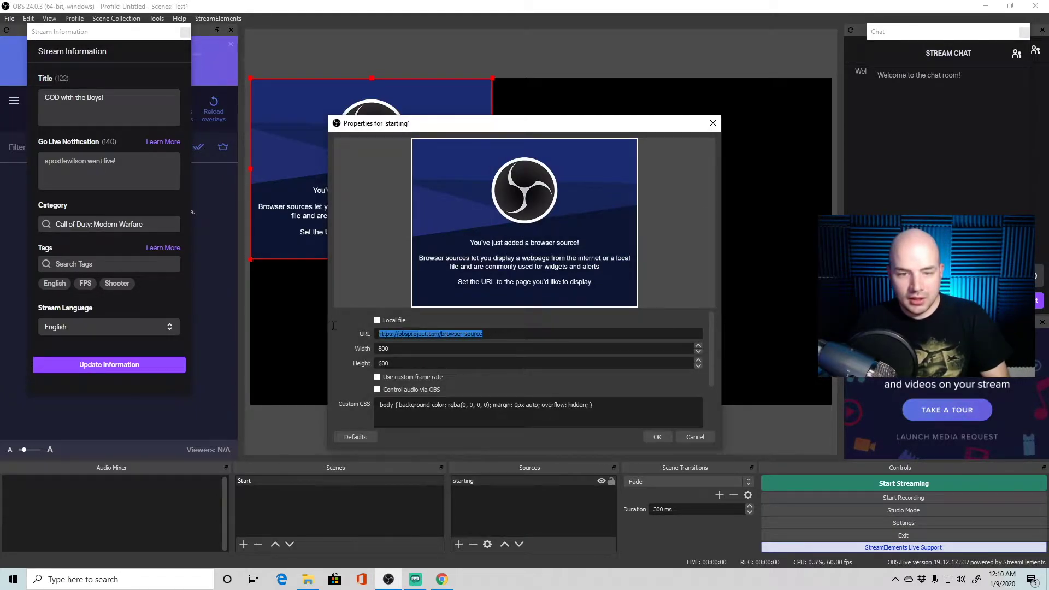
pyautogui.press('BackSpace')
pyautogui.rightClick(404, 333)
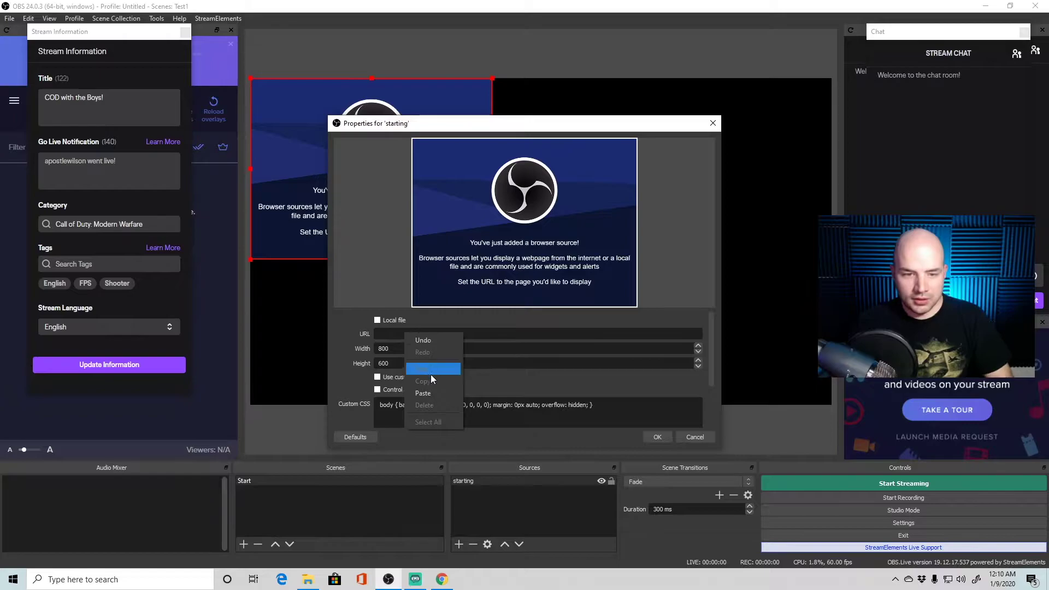
pyautogui.click(431, 392)
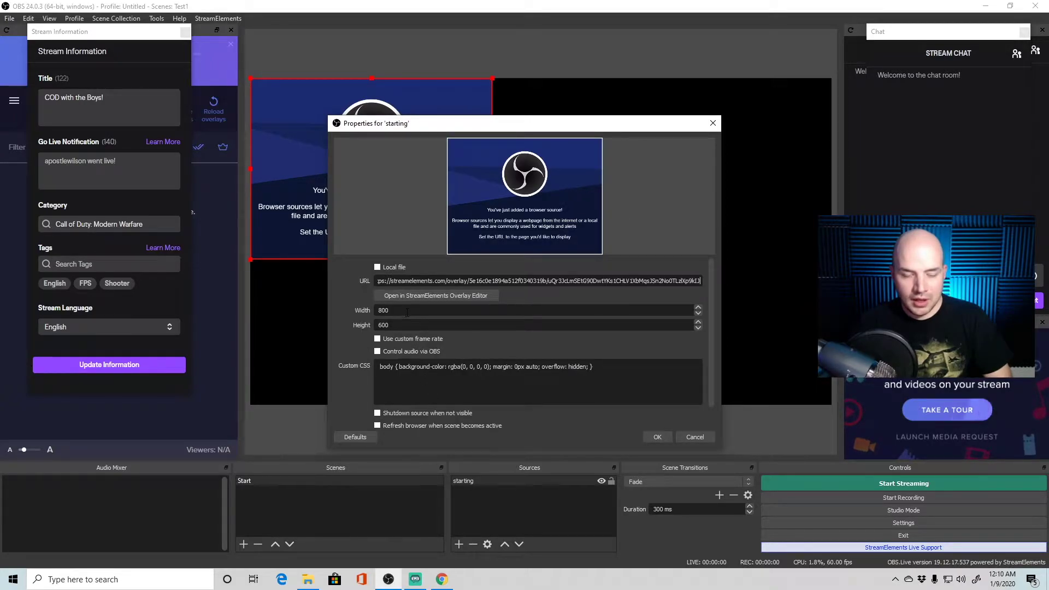
pyautogui.moveTo(407, 310); pyautogui.dragTo(338, 309)
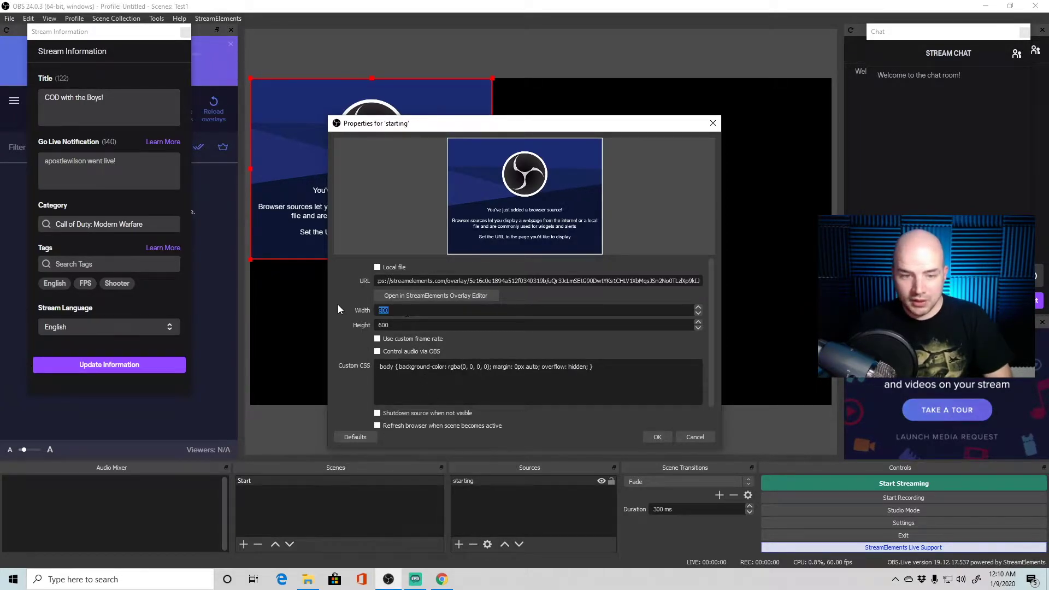
pyautogui.write('1920')
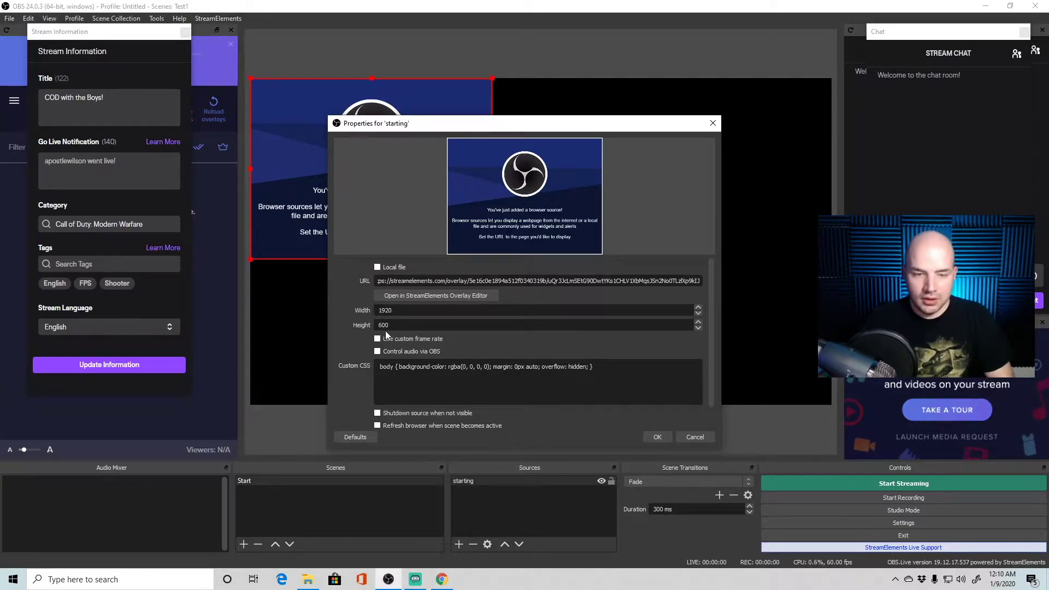
pyautogui.press('Tab')
pyautogui.write('1080')
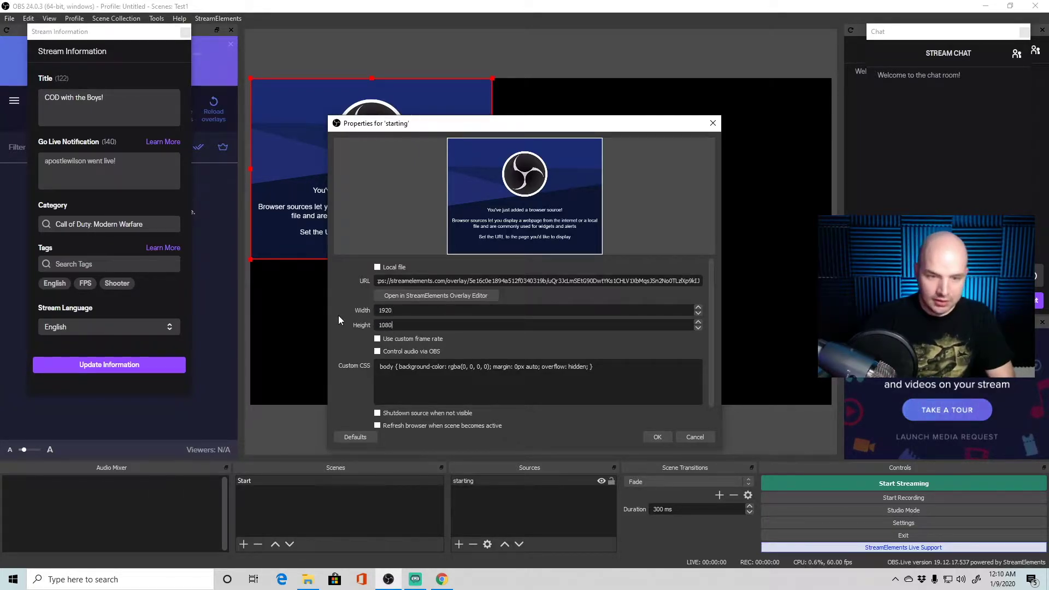
pyautogui.click(655, 436)
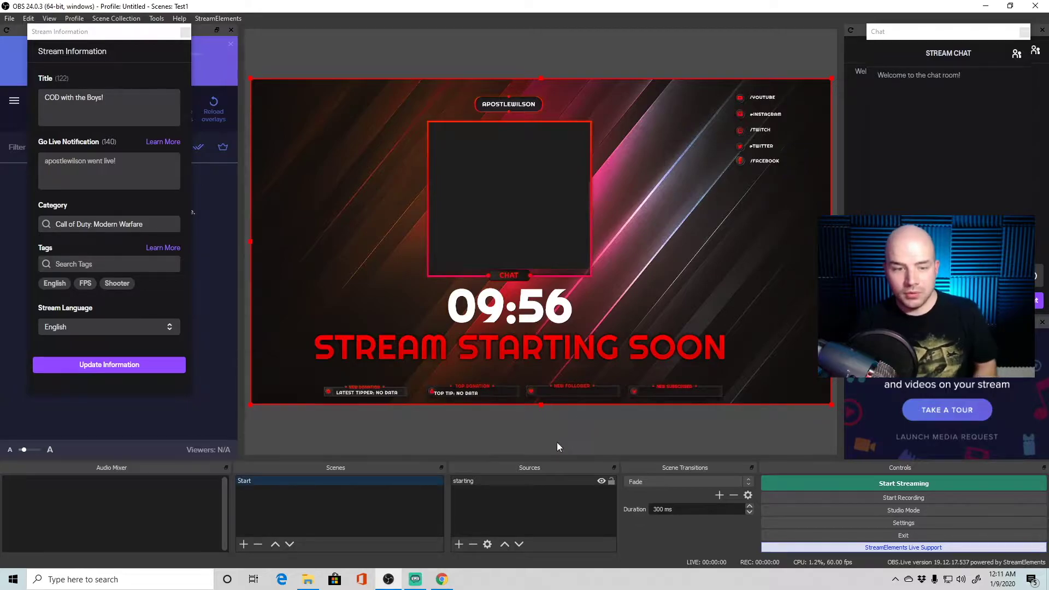
# Add a new scene named "gameplay"
pyautogui.click(244, 544)
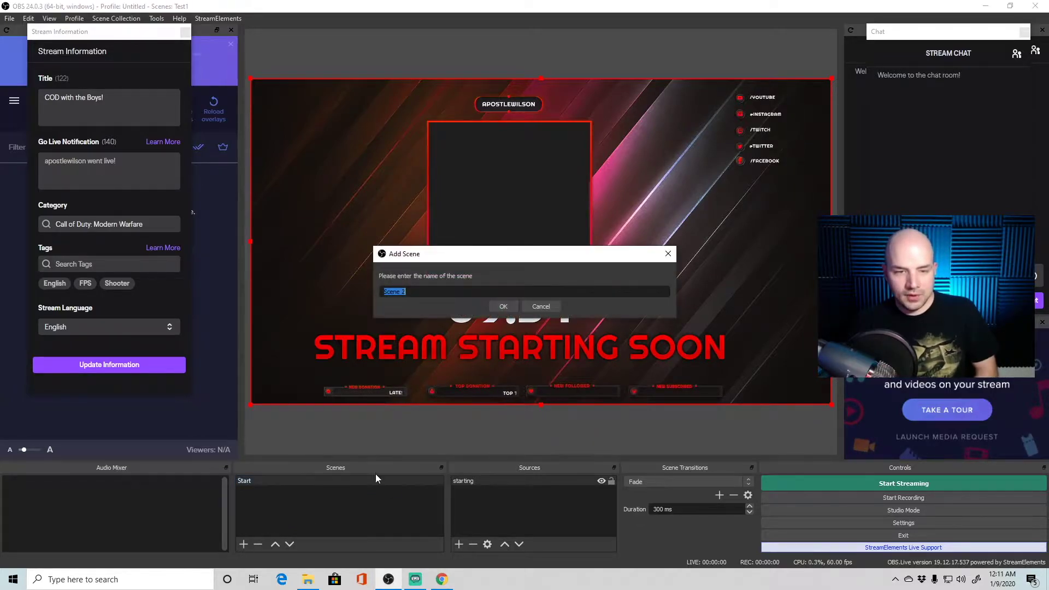
pyautogui.write('gameplay')
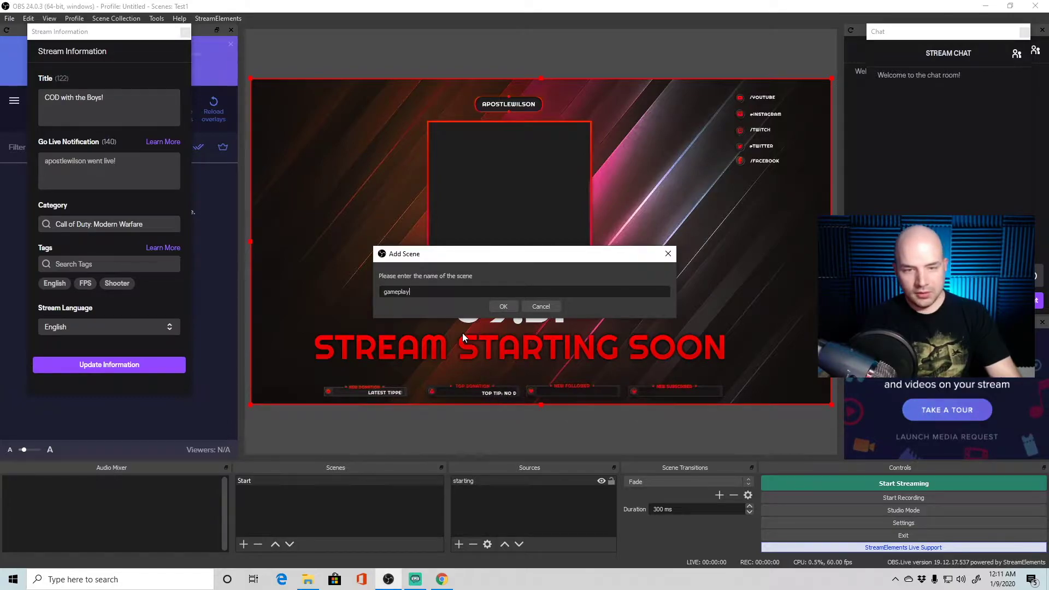
pyautogui.click(507, 304)
# Switch to StreamElements in Chrome, close the Start scene preview, launch the Test1 - Blue Fold In Game scene overlay and copy its URL
pyautogui.click(440, 580)
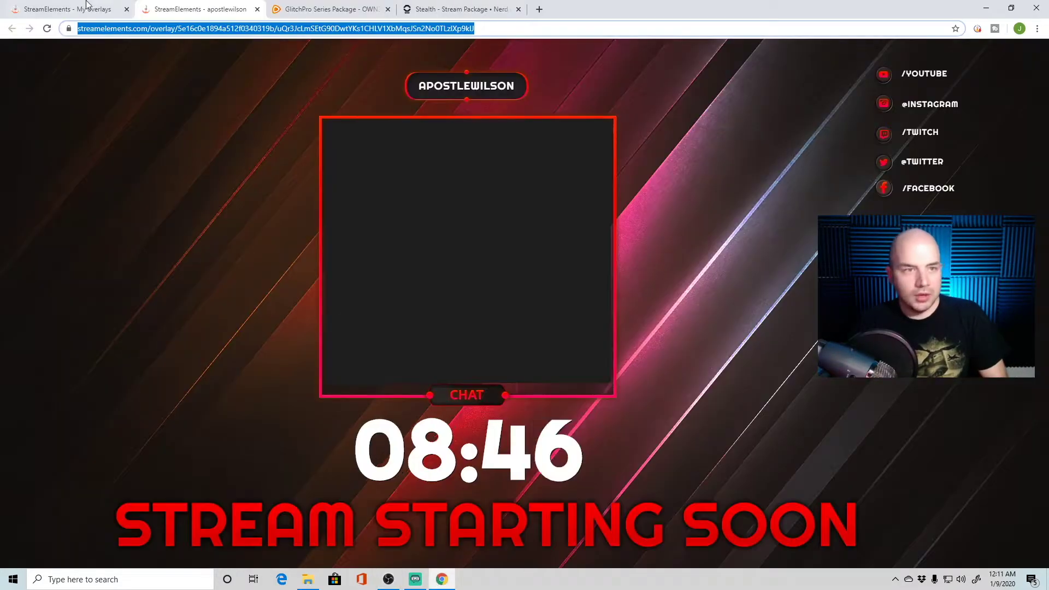
pyautogui.click(257, 9)
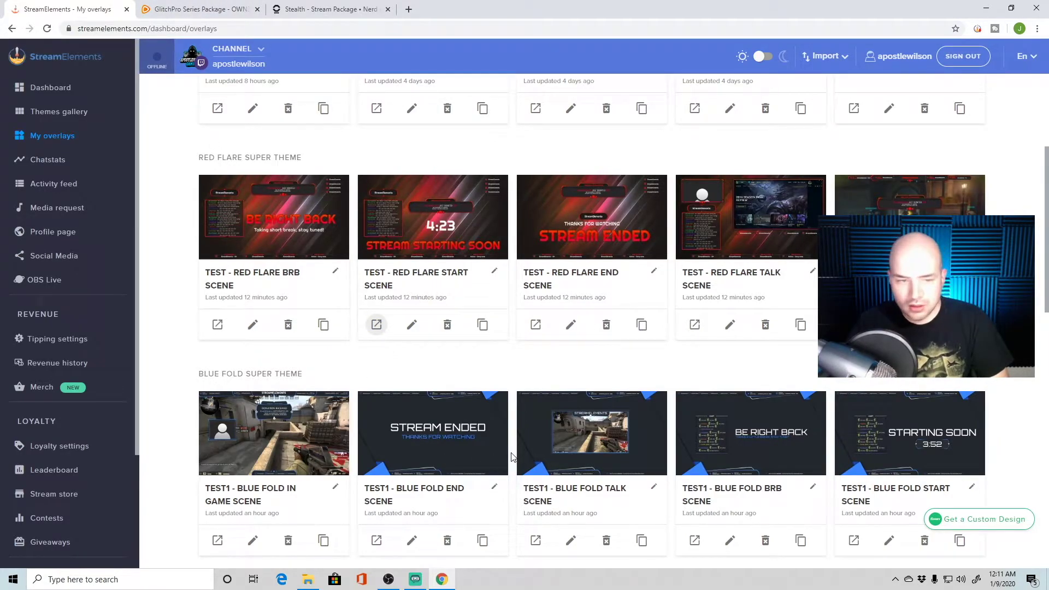
pyautogui.click(218, 540)
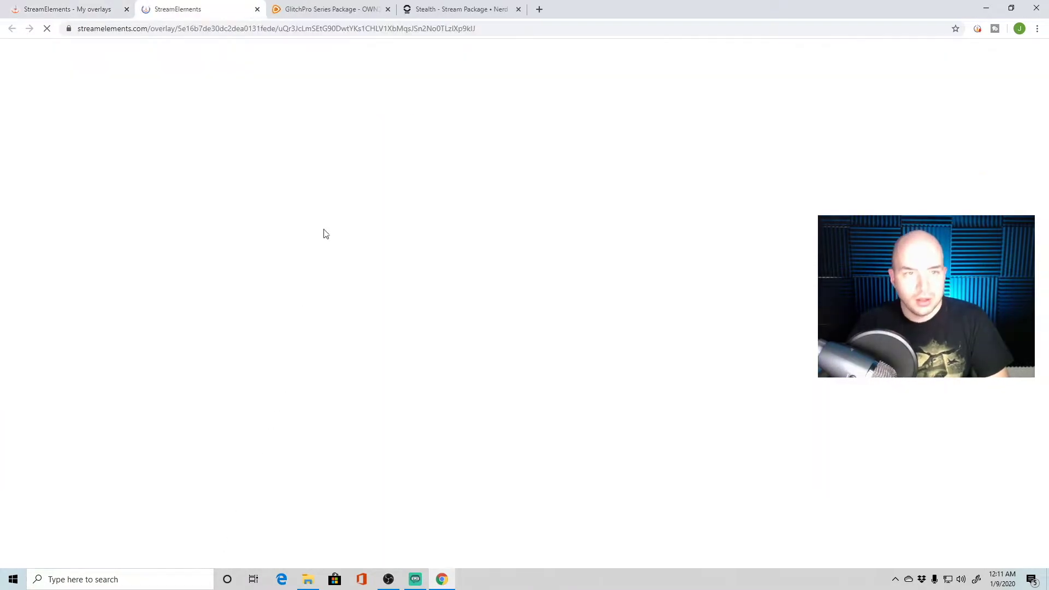
pyautogui.click(298, 28)
pyautogui.rightClick(298, 30)
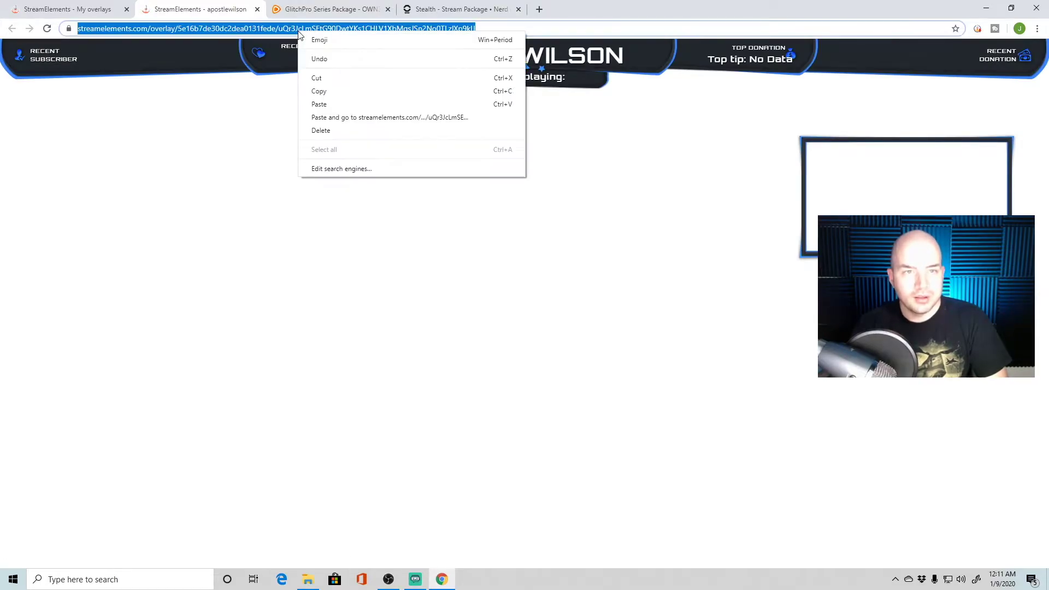
pyautogui.click(338, 94)
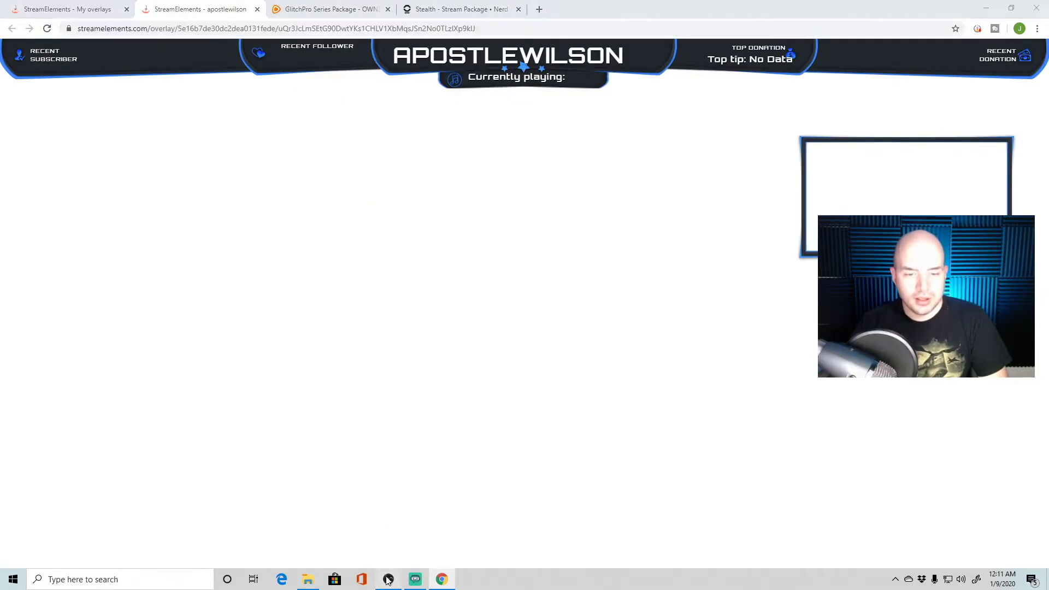
# Switch to OBS and add a new browser source named "game" to the gameplay scene
pyautogui.click(387, 579)
pyautogui.click(458, 545)
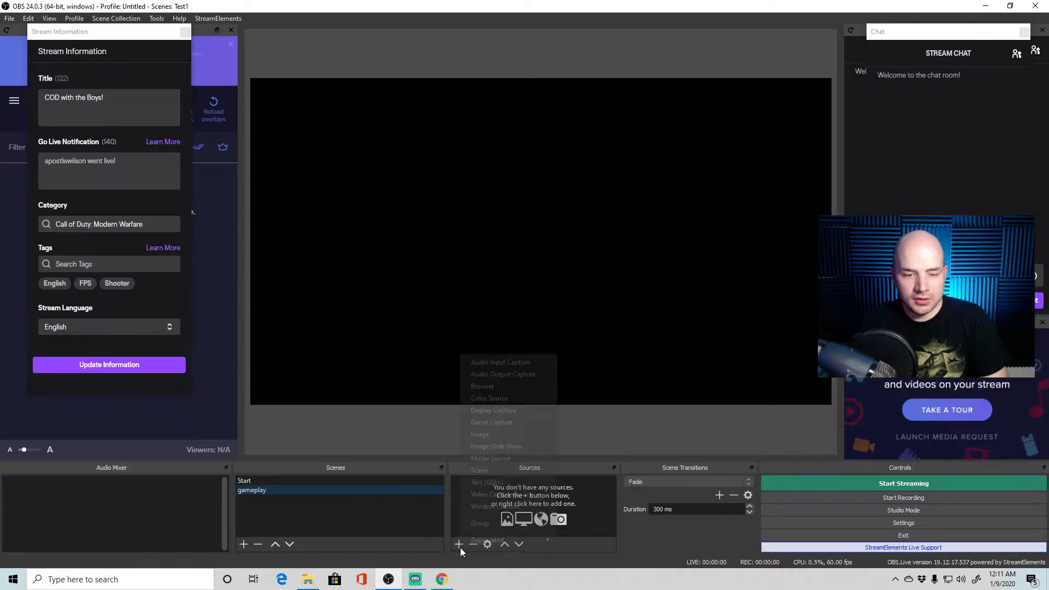
pyautogui.click(499, 386)
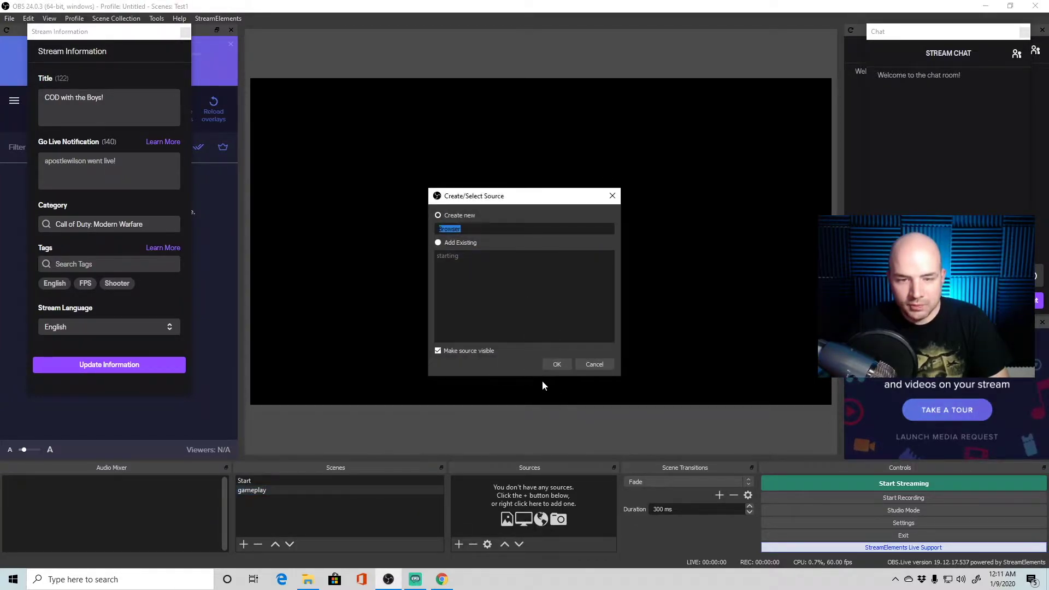
pyautogui.write('ganm')
pyautogui.press('BackSpace')
pyautogui.press('BackSpace')
pyautogui.write('me')
pyautogui.click(557, 364)
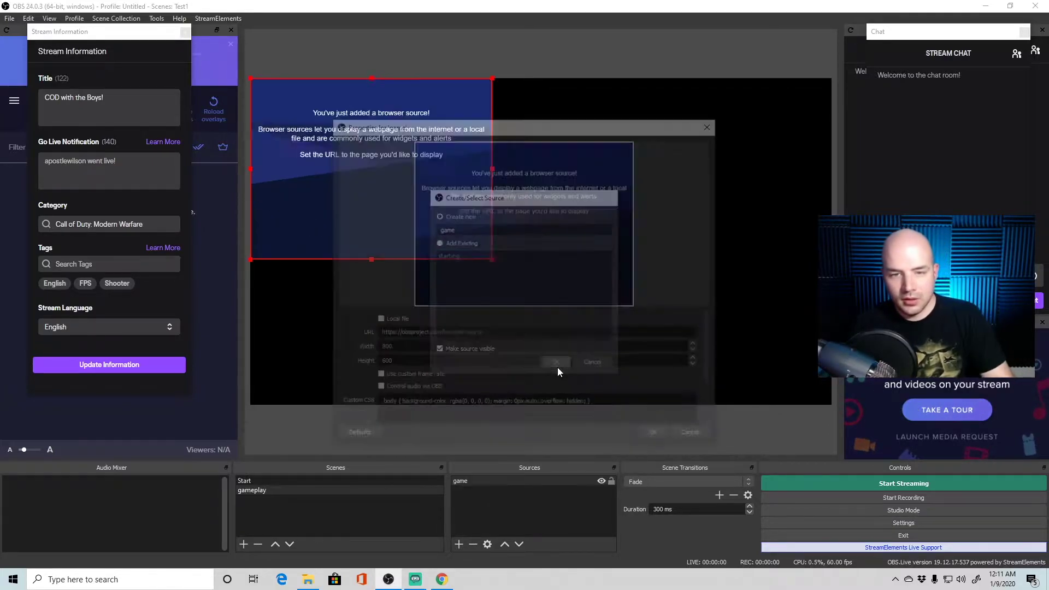
# Paste the copied overlay link as the game source's URL and set its width to 1920 and height to 1080
pyautogui.moveTo(484, 334); pyautogui.dragTo(323, 319)
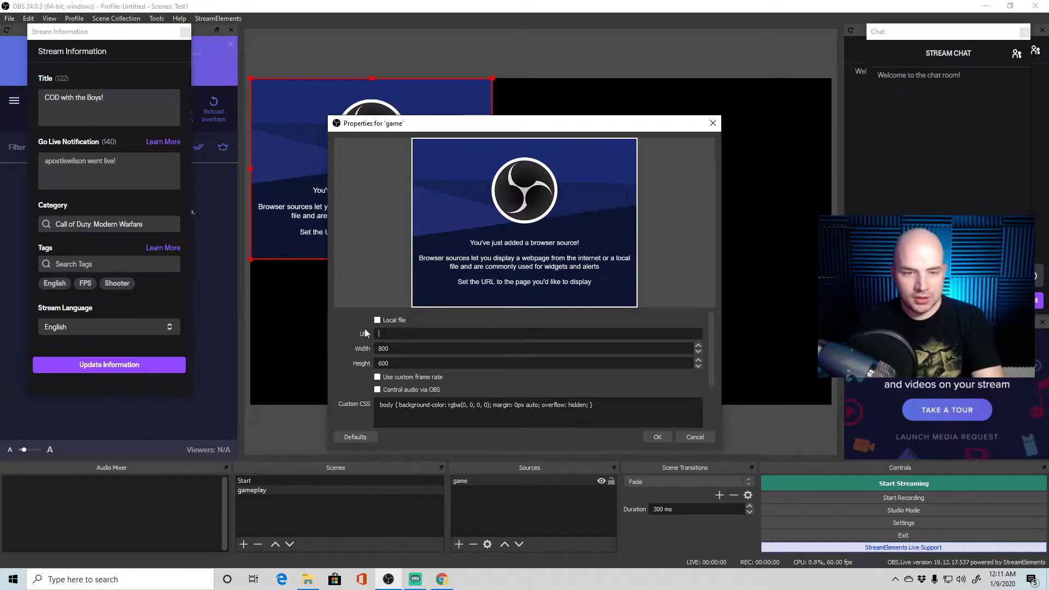
pyautogui.rightClick(392, 332)
pyautogui.click(424, 388)
pyautogui.doubleClick(409, 310)
pyautogui.write('1920')
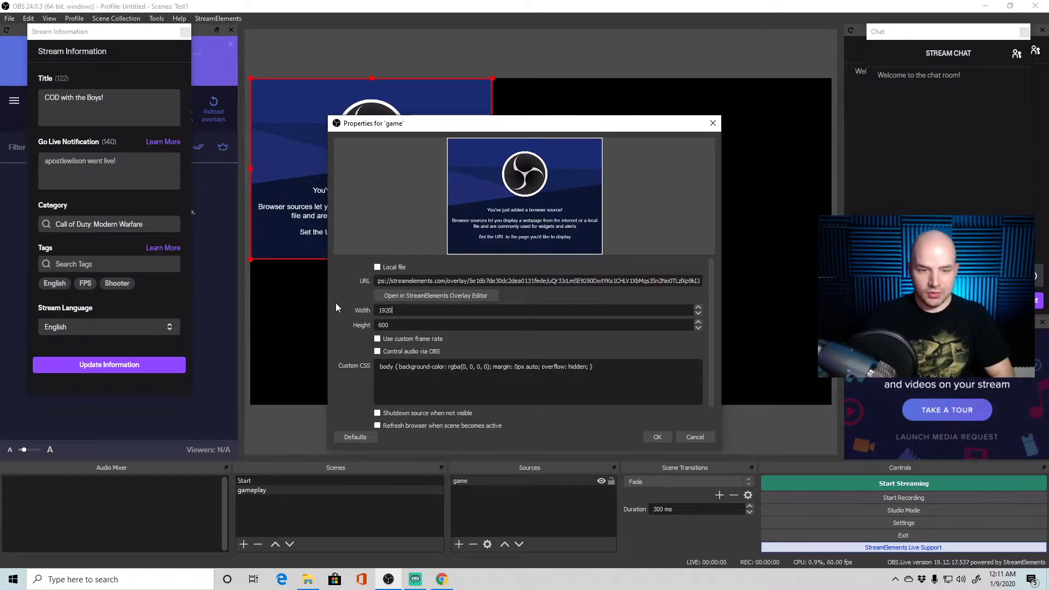
pyautogui.doubleClick(390, 324)
pyautogui.write('1080')
pyautogui.click(658, 441)
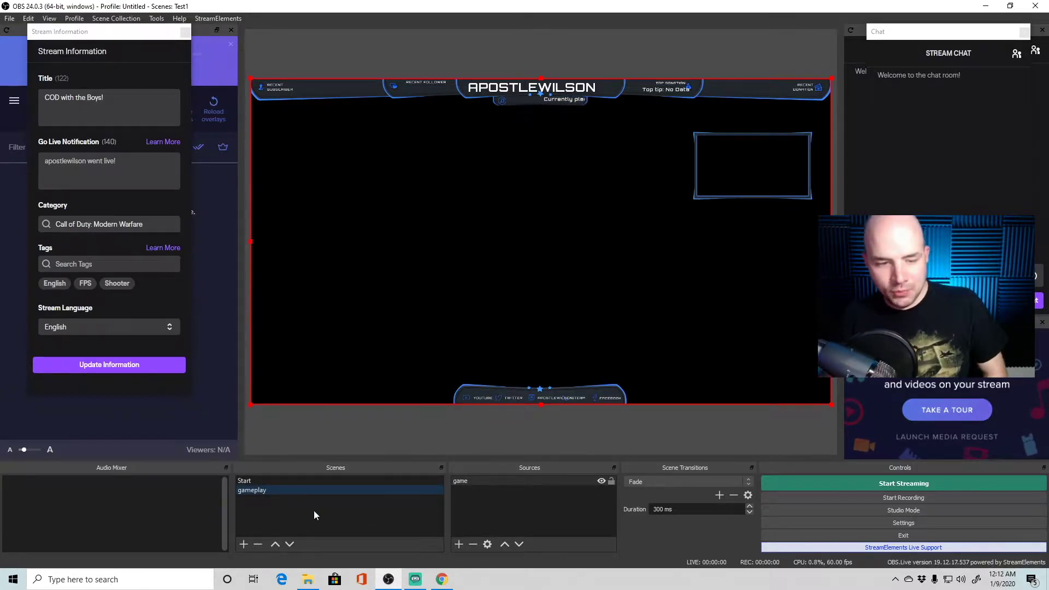
# Add a new scene named "ending"
pyautogui.click(245, 544)
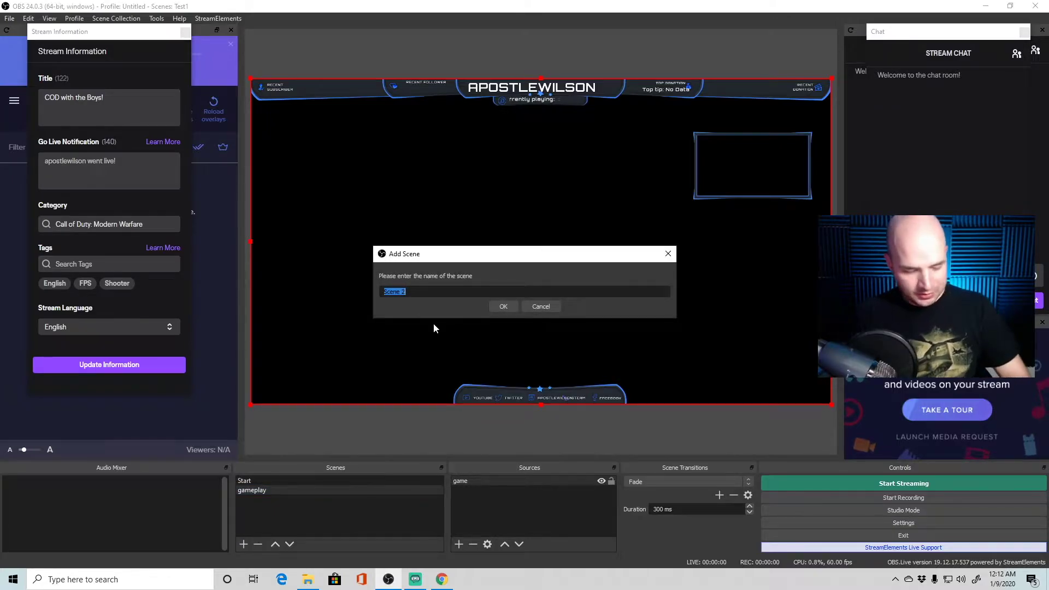
pyautogui.write('ending')
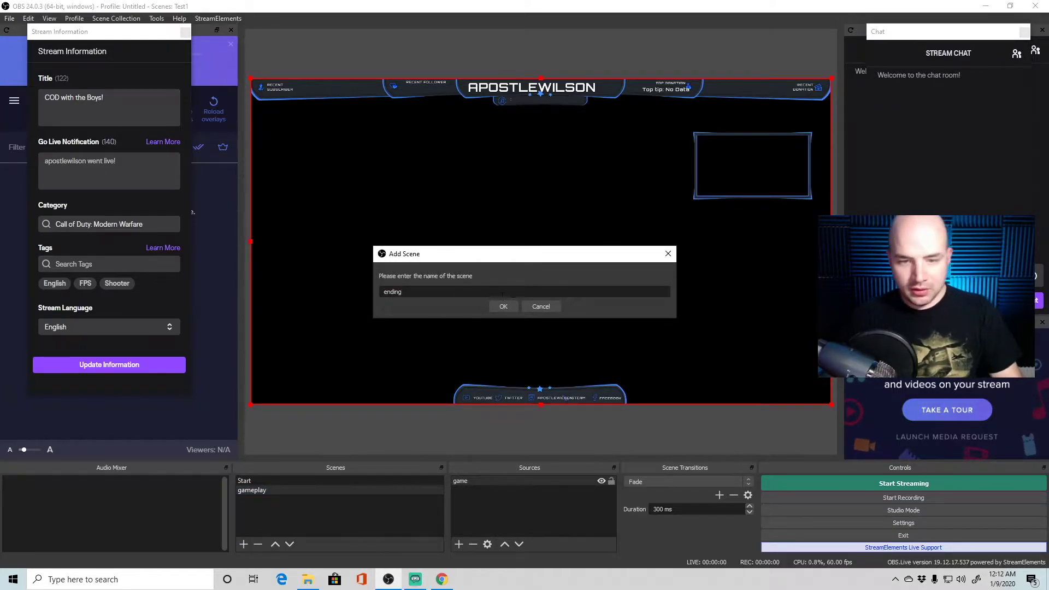
pyautogui.click(503, 306)
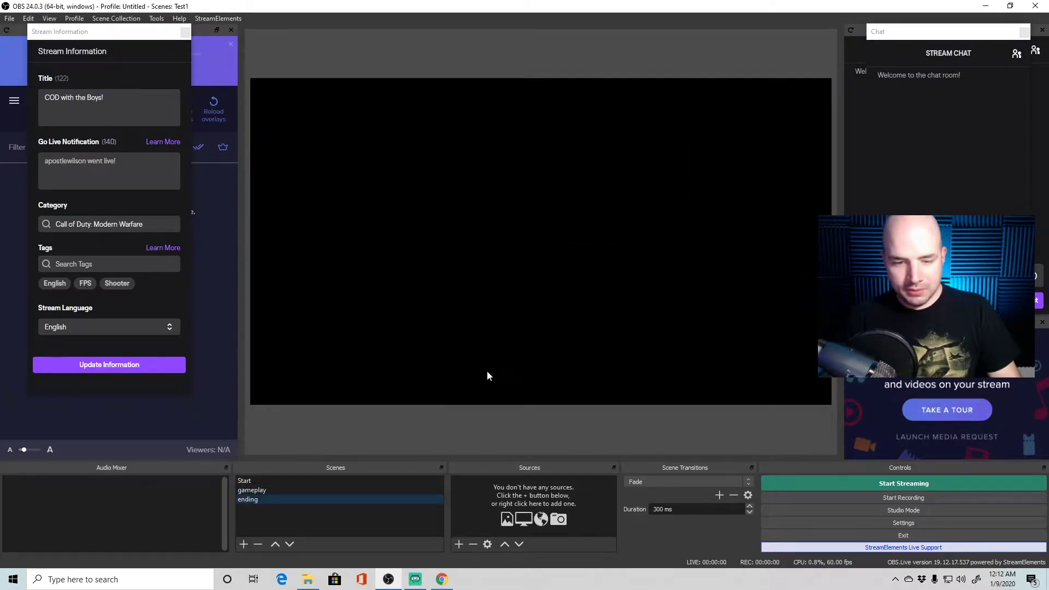
# Switch to StreamElements in Chrome, close the In Game preview, launch the Test - Red Flare End scene overlay and copy its URL
pyautogui.click(452, 586)
pyautogui.click(236, 10)
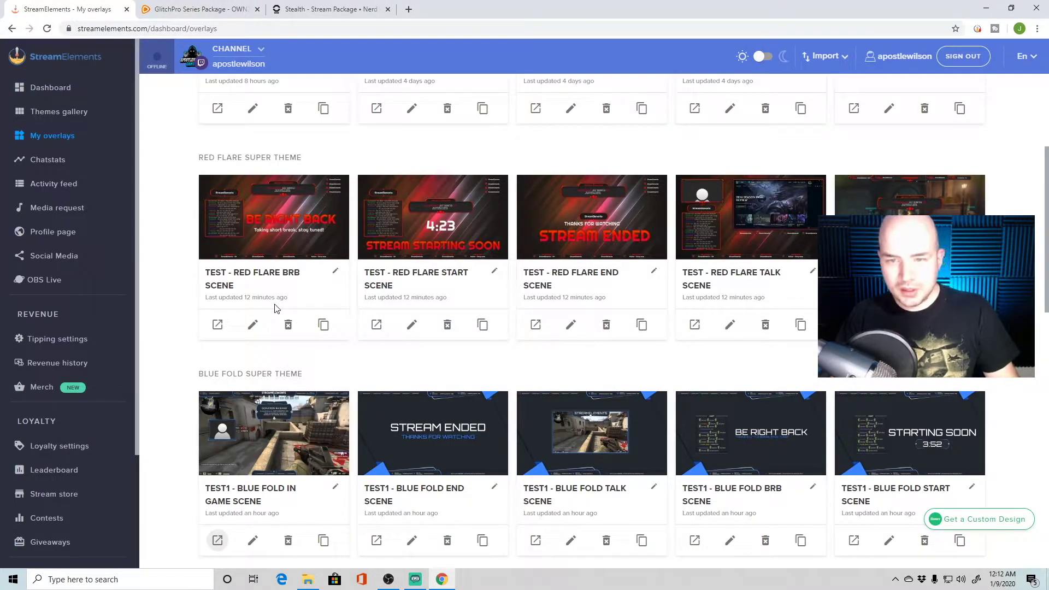
pyautogui.click(536, 327)
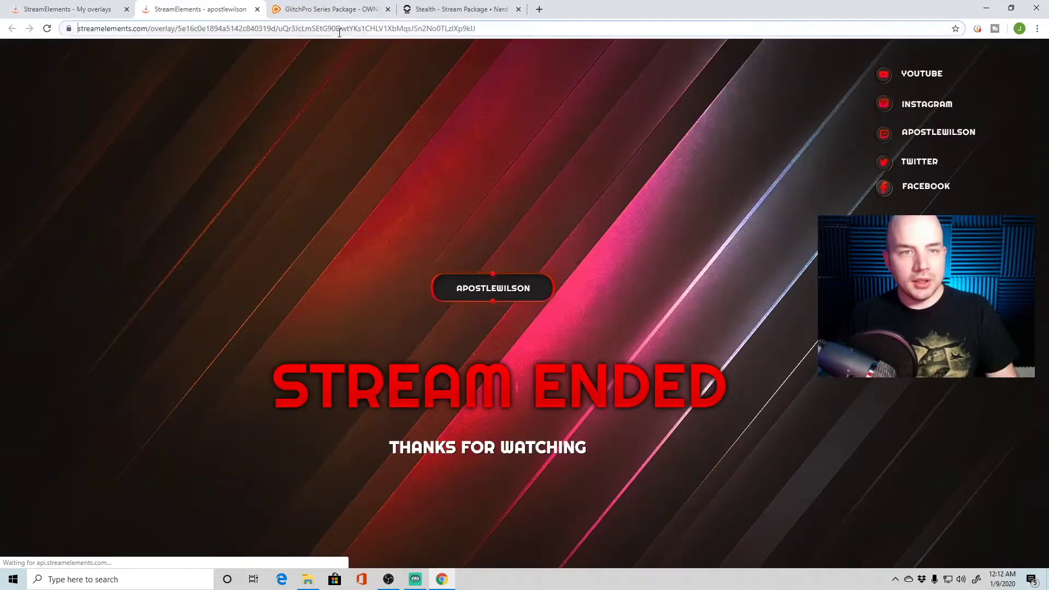
pyautogui.rightClick(344, 33)
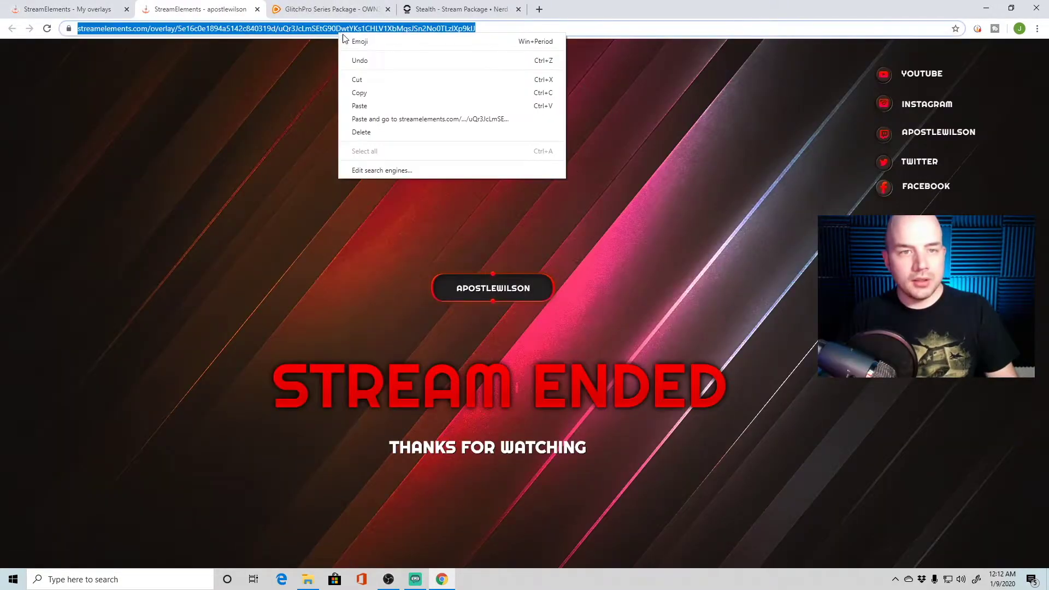
pyautogui.click(378, 92)
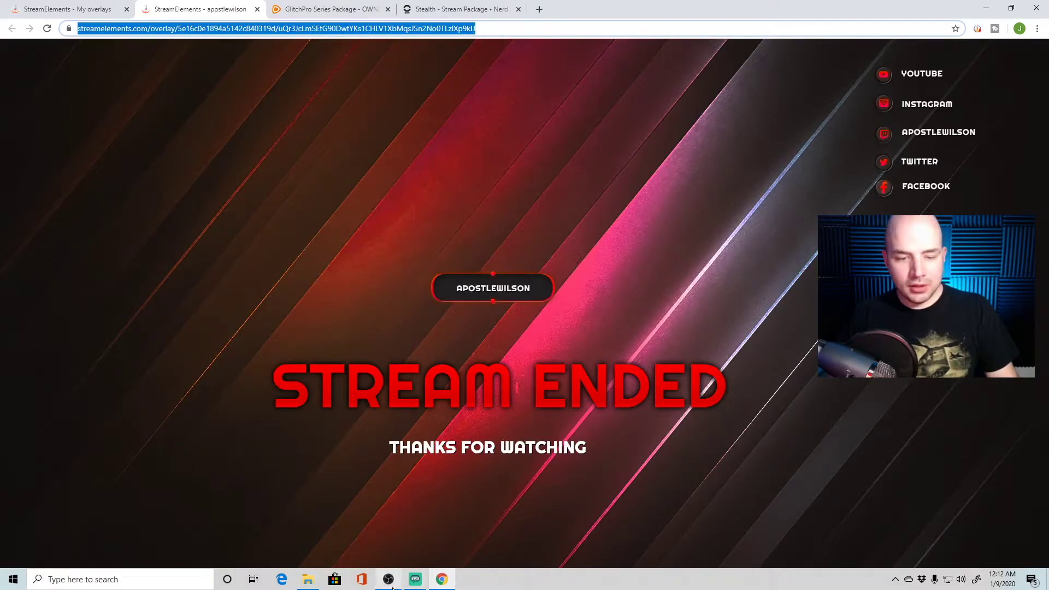
# Switch to OBS and add a new browser source named "end" to the ending scene
pyautogui.click(422, 582)
pyautogui.click(455, 544)
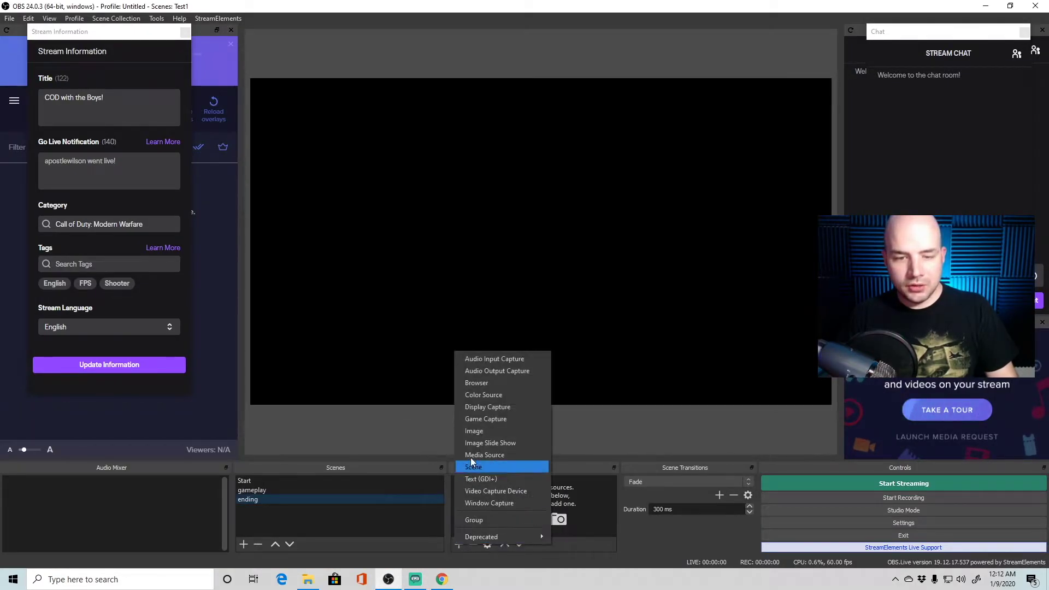
pyautogui.click(488, 387)
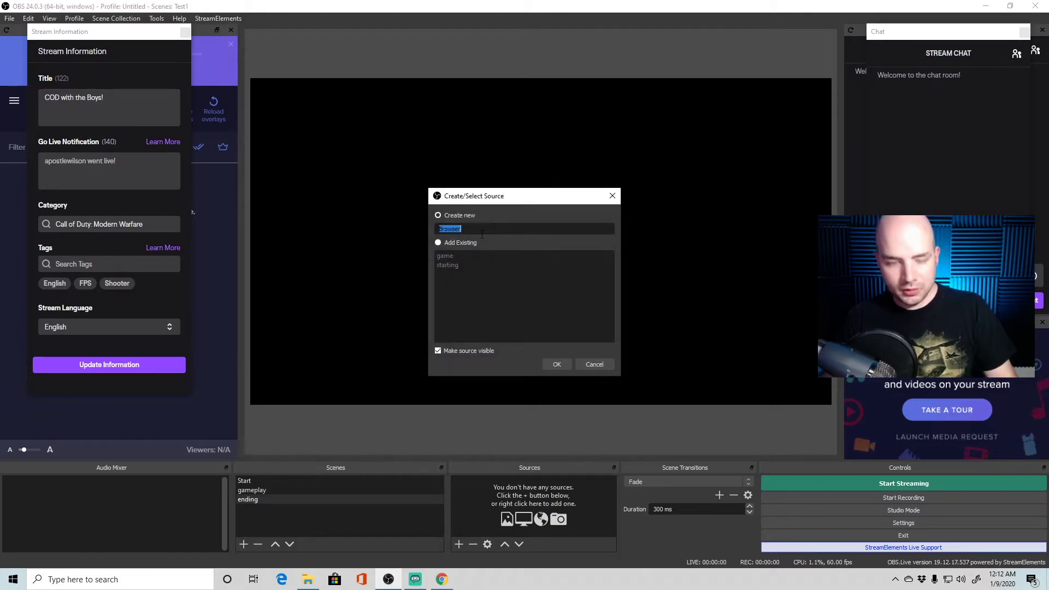
pyautogui.write('end')
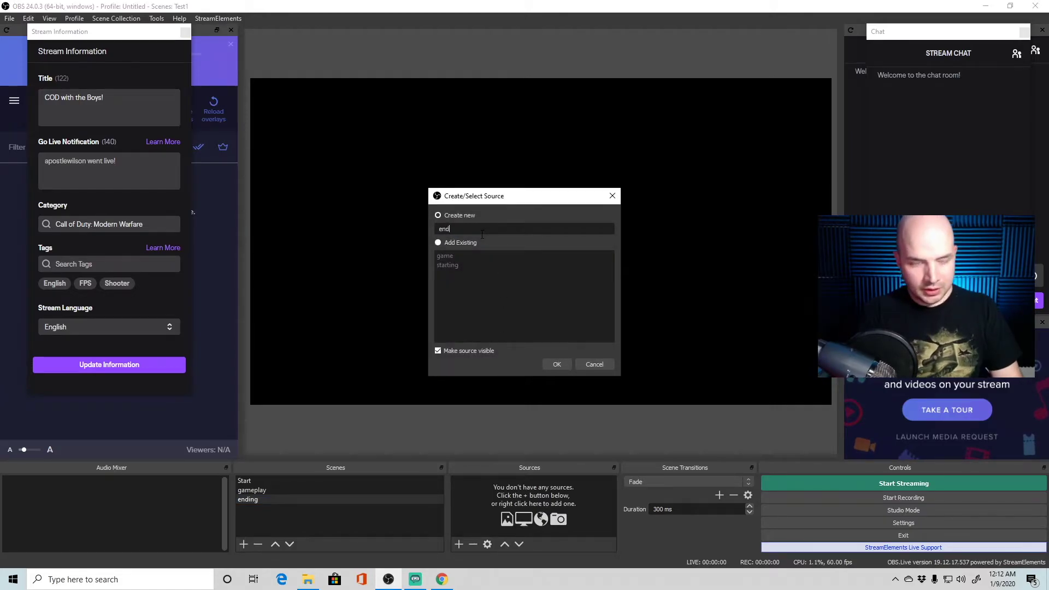
pyautogui.click(556, 365)
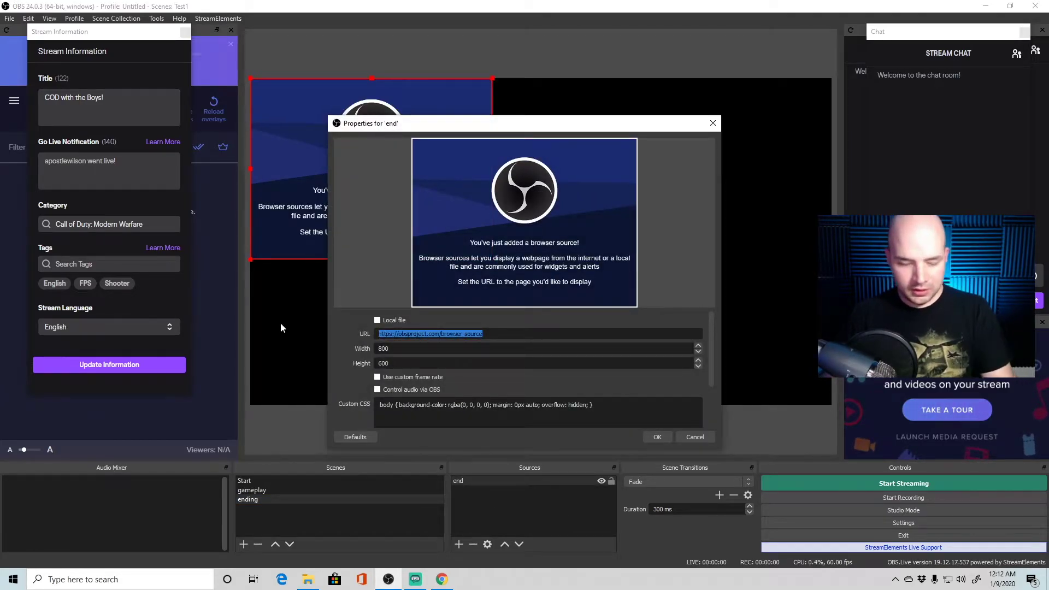
# Paste the copied overlay link as the end source's URL and set its width to 1920 and height to 1080
pyautogui.press('BackSpace')
pyautogui.rightClick(390, 333)
pyautogui.click(413, 389)
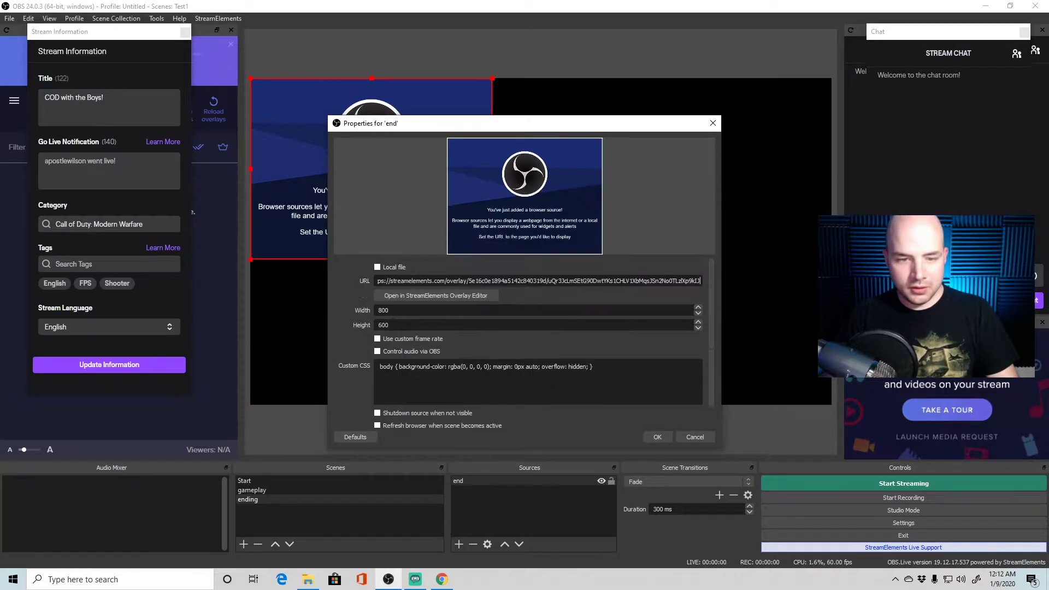
pyautogui.moveTo(388, 309); pyautogui.dragTo(339, 307)
pyautogui.write('1')
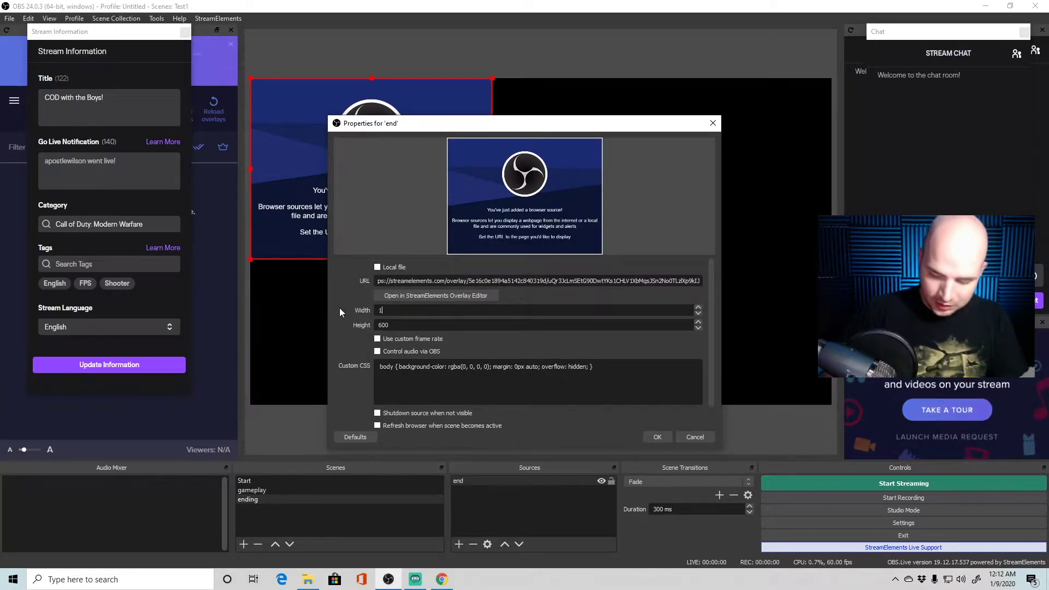
pyautogui.write('920')
pyautogui.moveTo(389, 325); pyautogui.dragTo(326, 322)
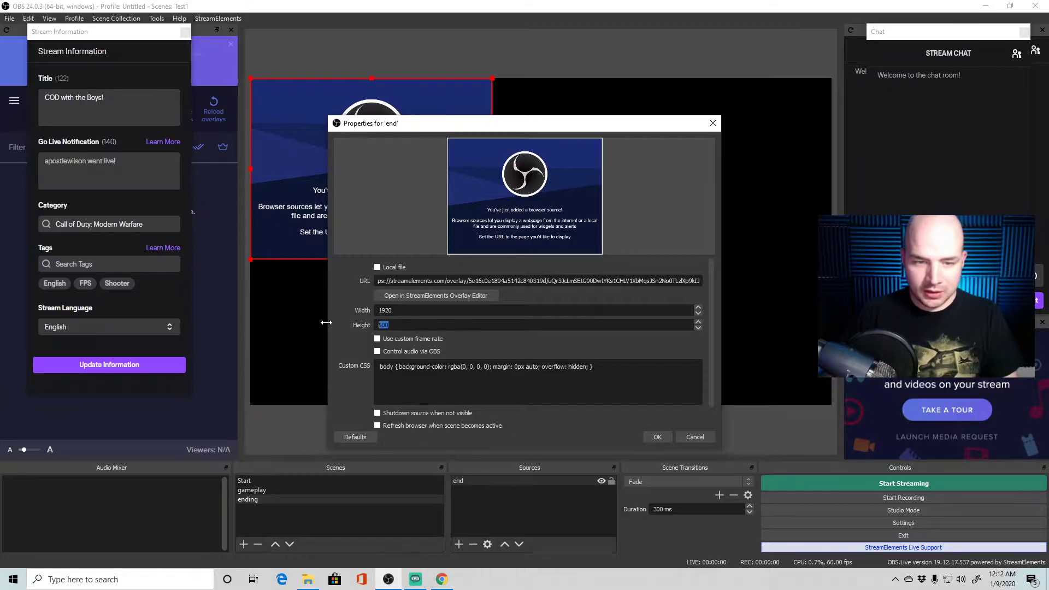
pyautogui.write('1080')
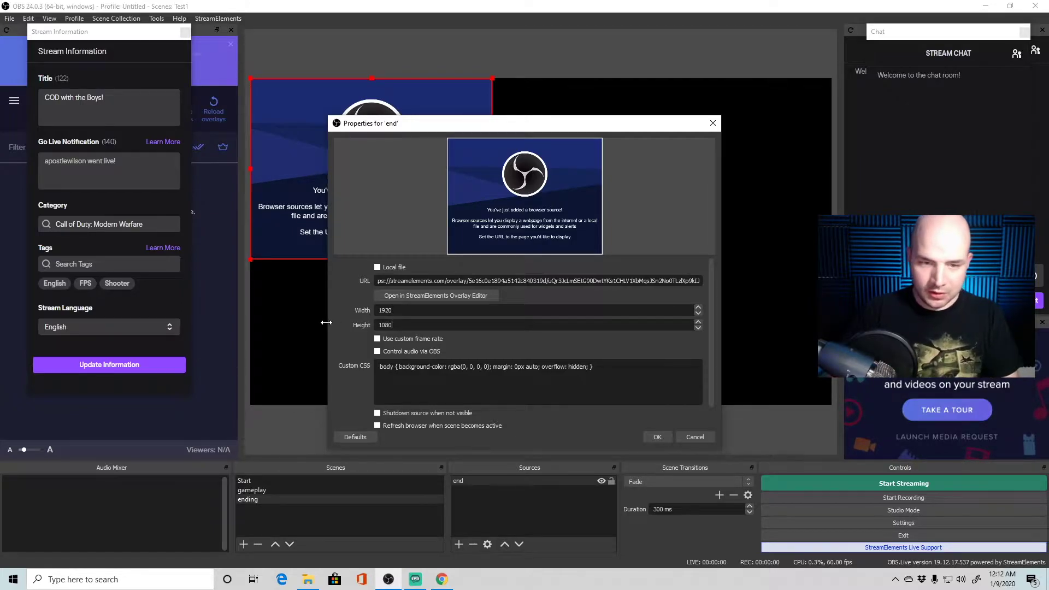
pyautogui.click(657, 437)
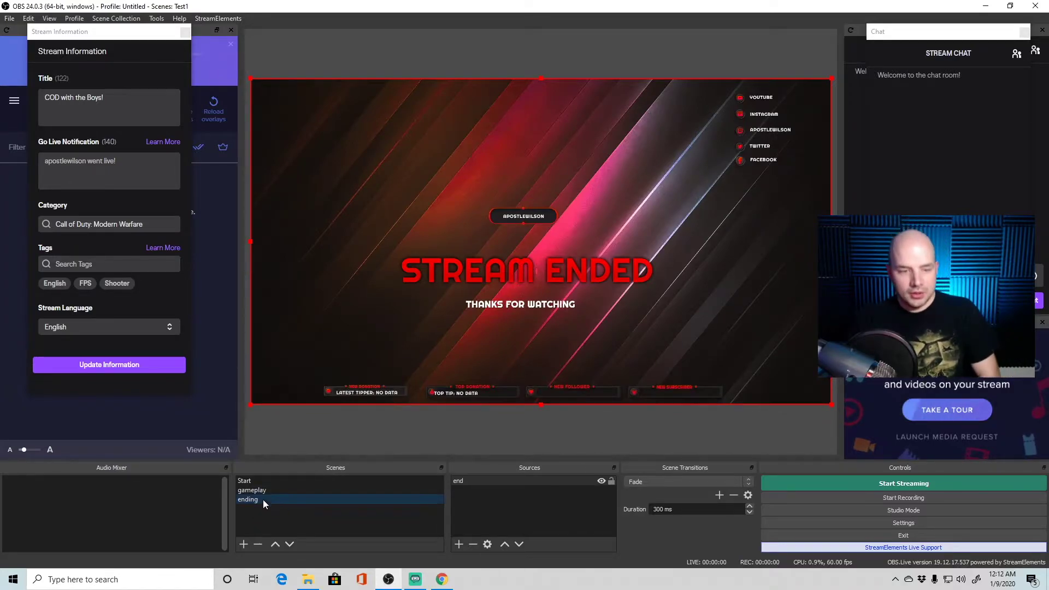
# Add a Video Capture Device source named "c920" to the gameplay scene and view its available devices
pyautogui.click(248, 498)
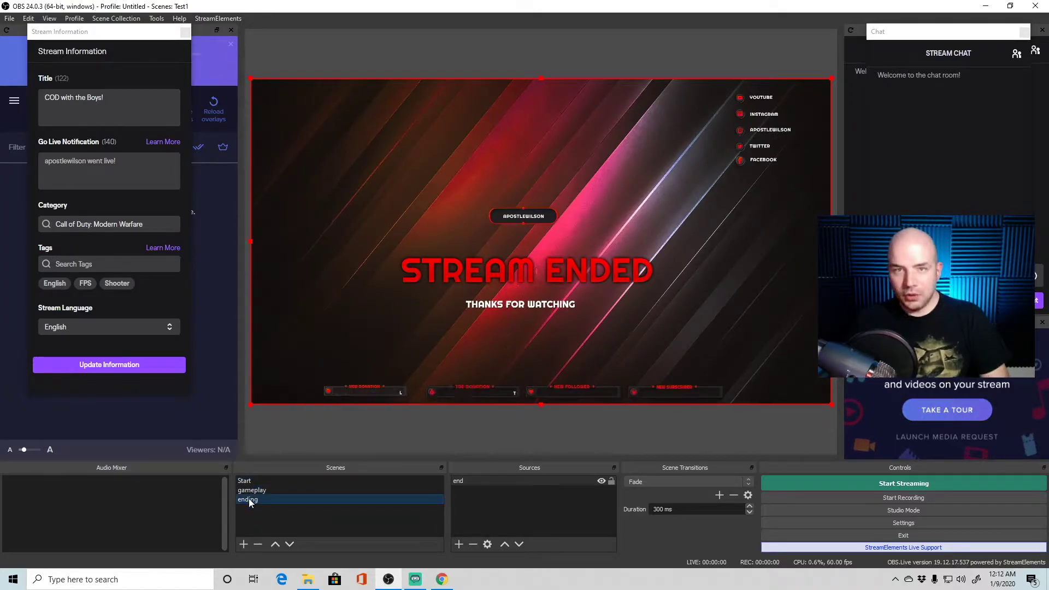
pyautogui.click(252, 490)
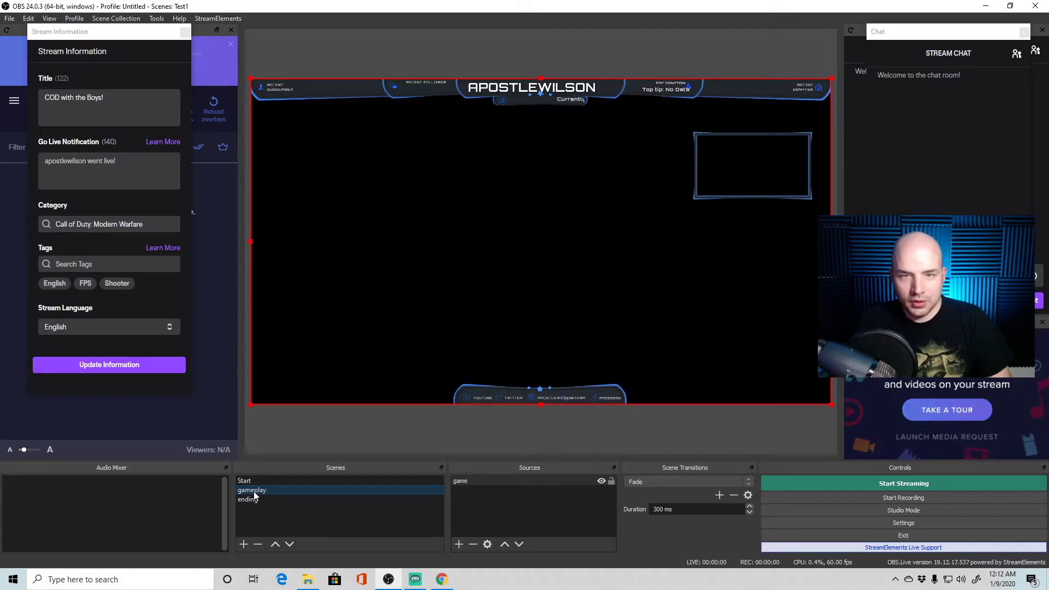
pyautogui.click(459, 544)
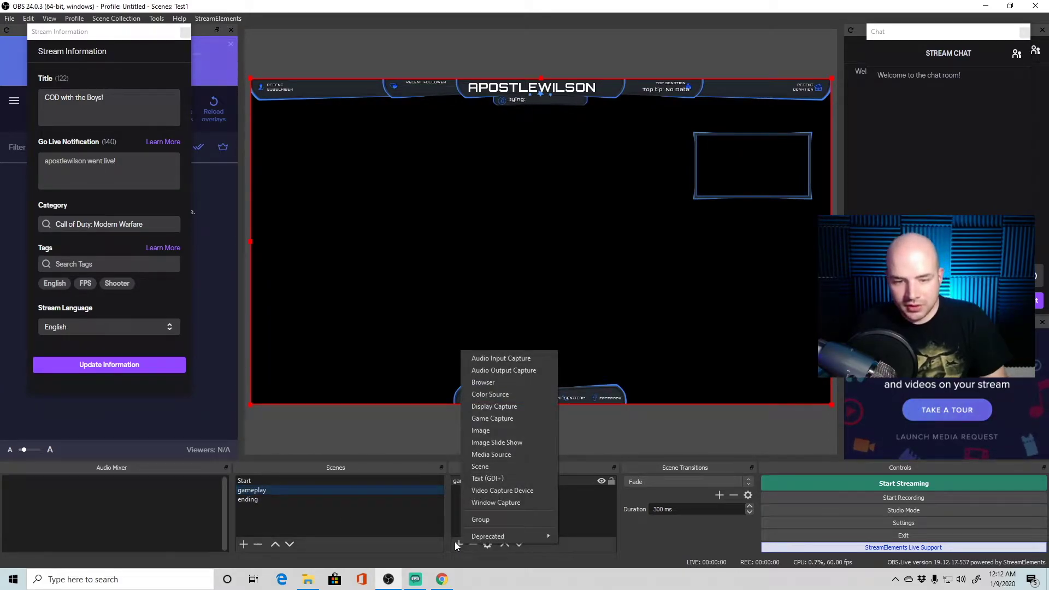
pyautogui.click(505, 490)
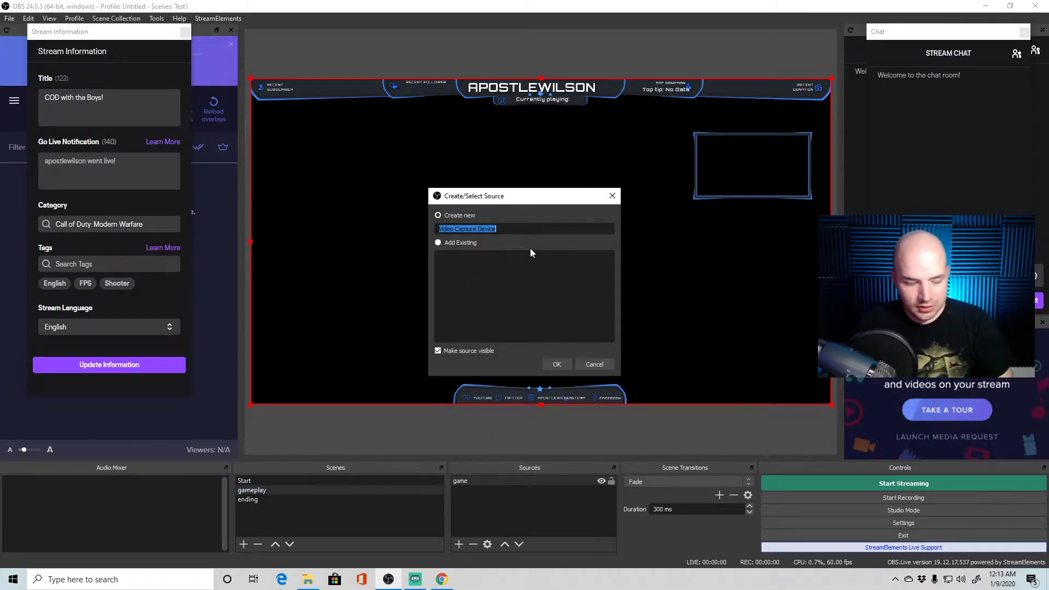
pyautogui.write('c920')
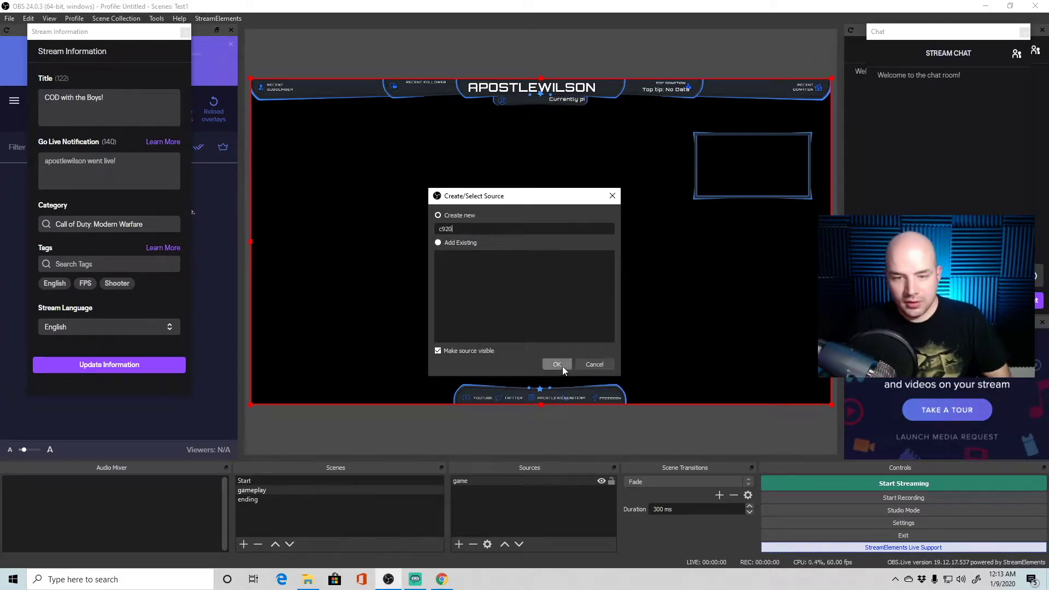
pyautogui.click(562, 366)
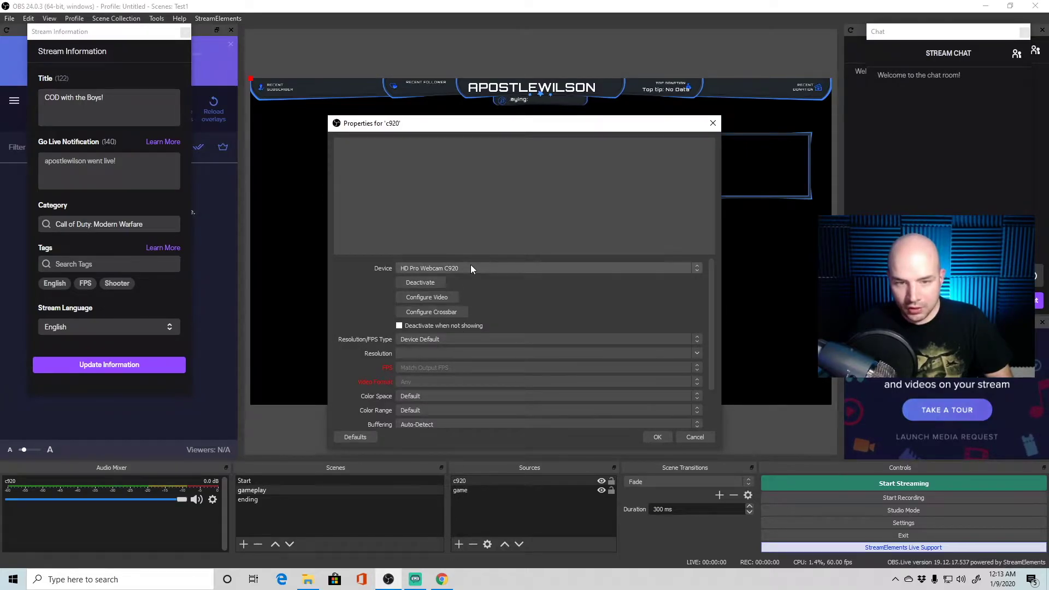
pyautogui.click(507, 268)
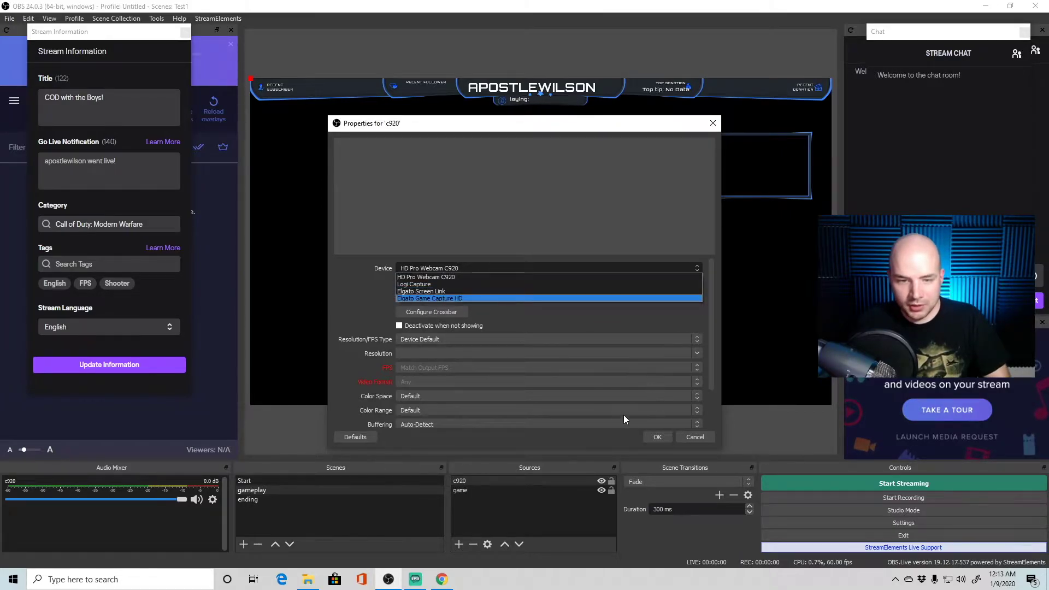
pyautogui.click(701, 437)
# Remove the c920 source from the gameplay scene
pyautogui.rightClick(502, 477)
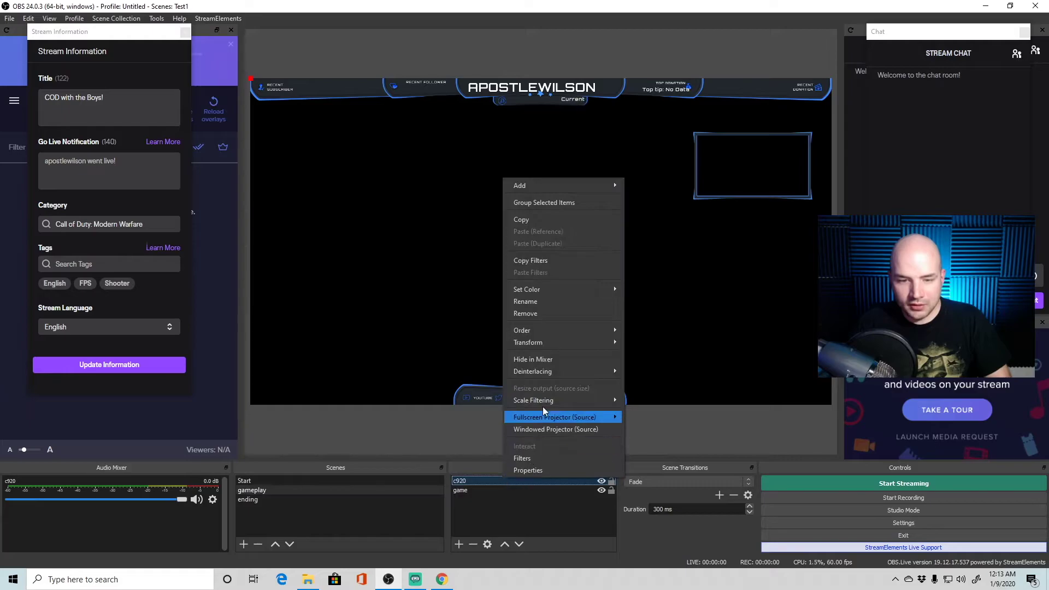
pyautogui.click(541, 303)
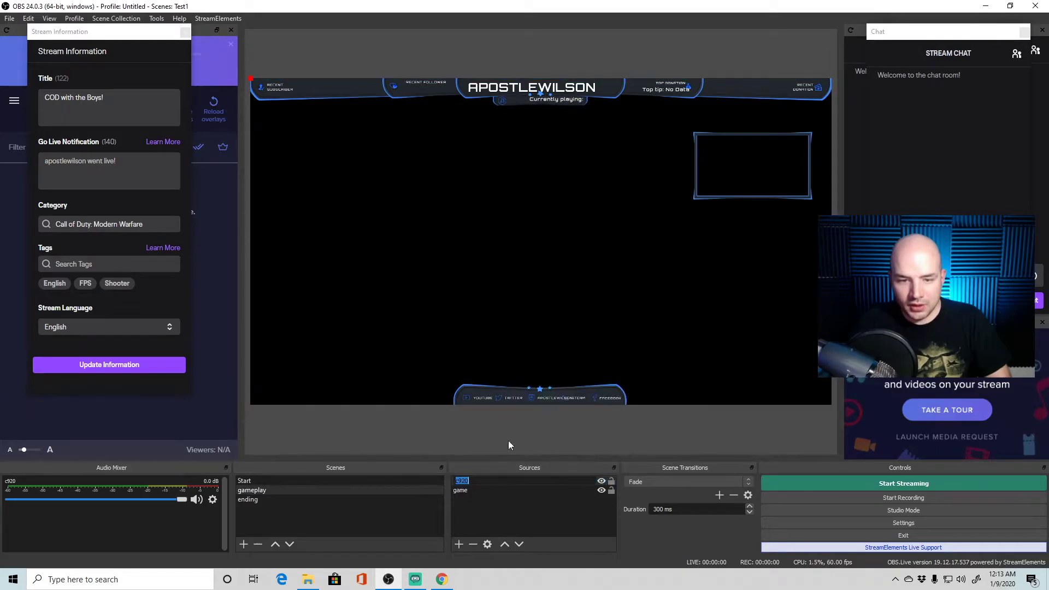
pyautogui.press('Escape')
pyautogui.rightClick(500, 481)
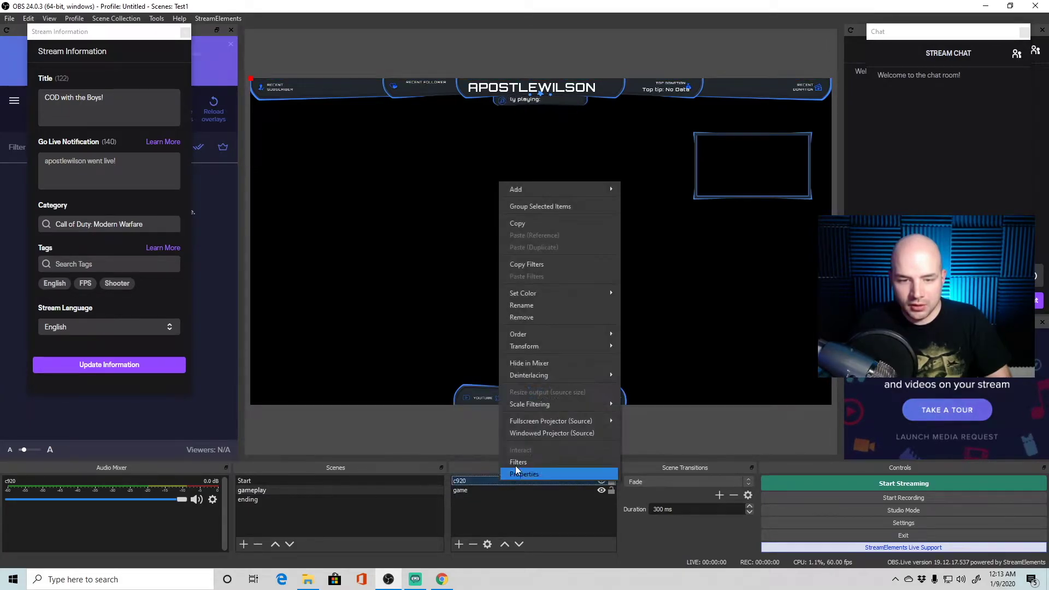
pyautogui.click(534, 317)
pyautogui.click(547, 302)
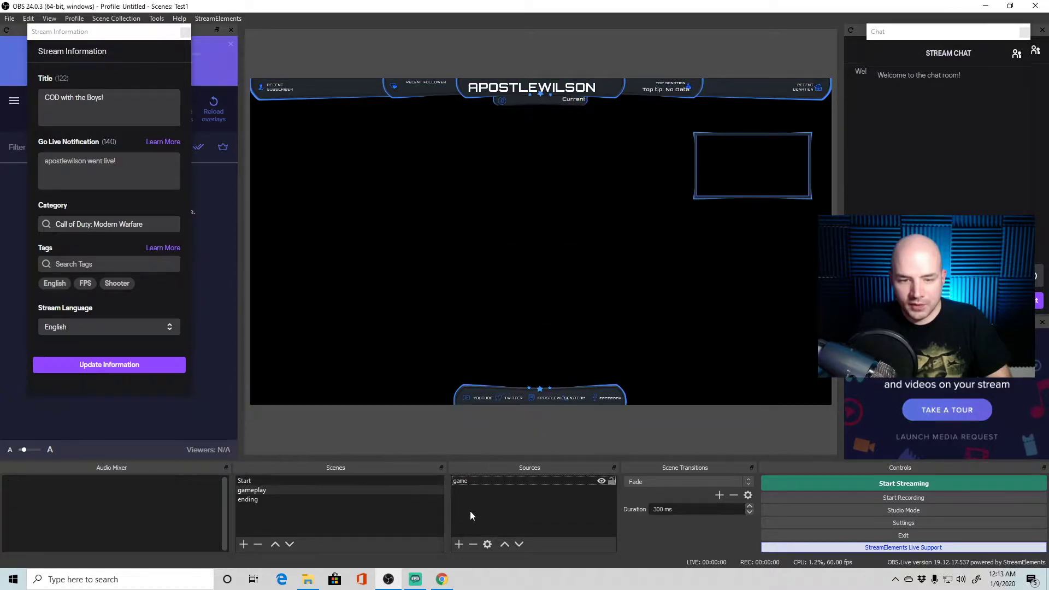
# Add an Audio Input Capture source named "yeti" to the gameplay scene and view its available microphones
pyautogui.click(459, 544)
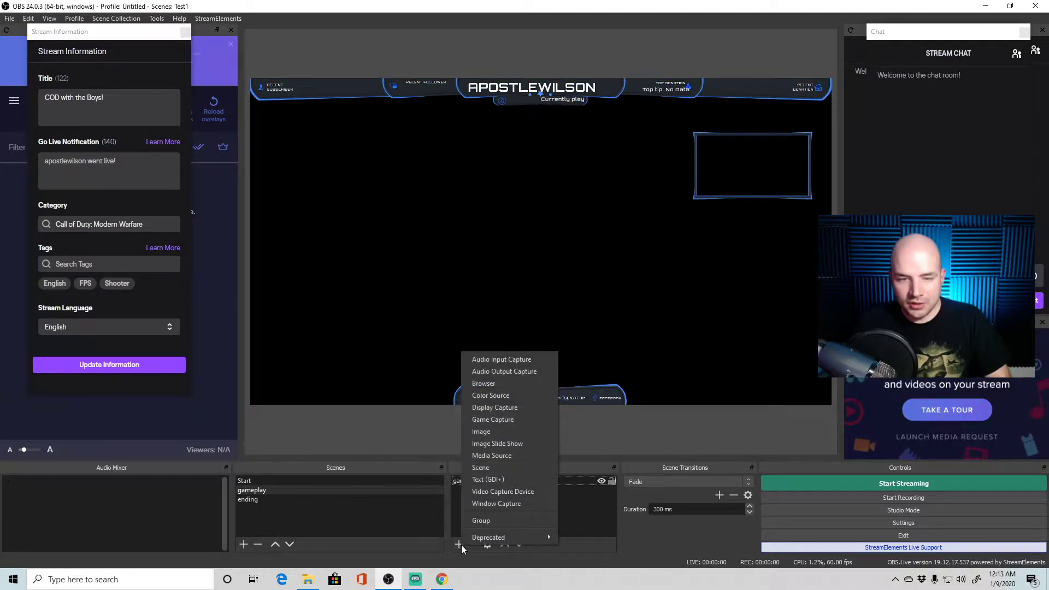
pyautogui.click(520, 362)
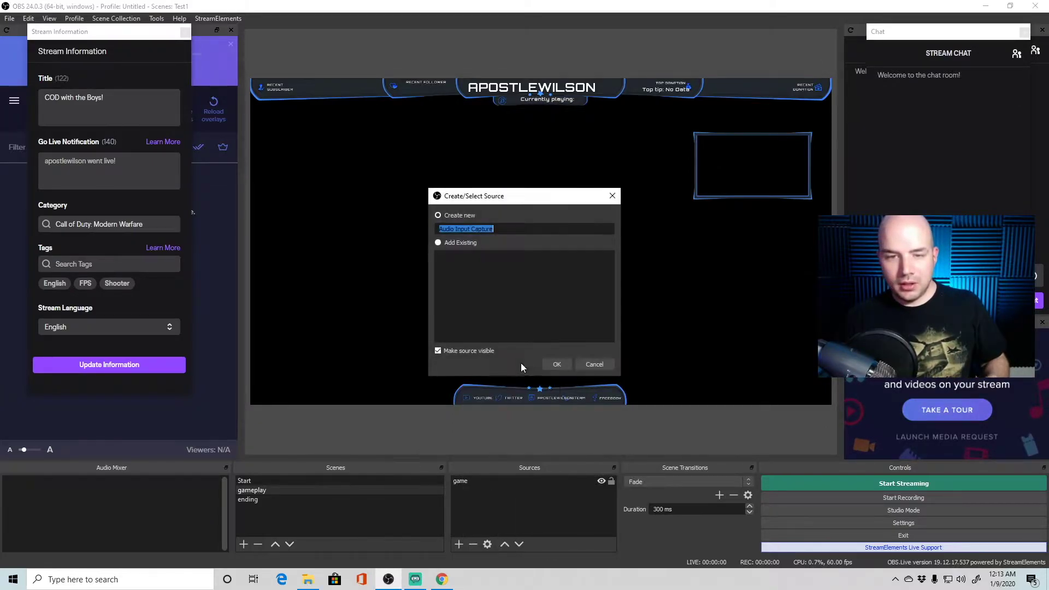
pyautogui.write('y')
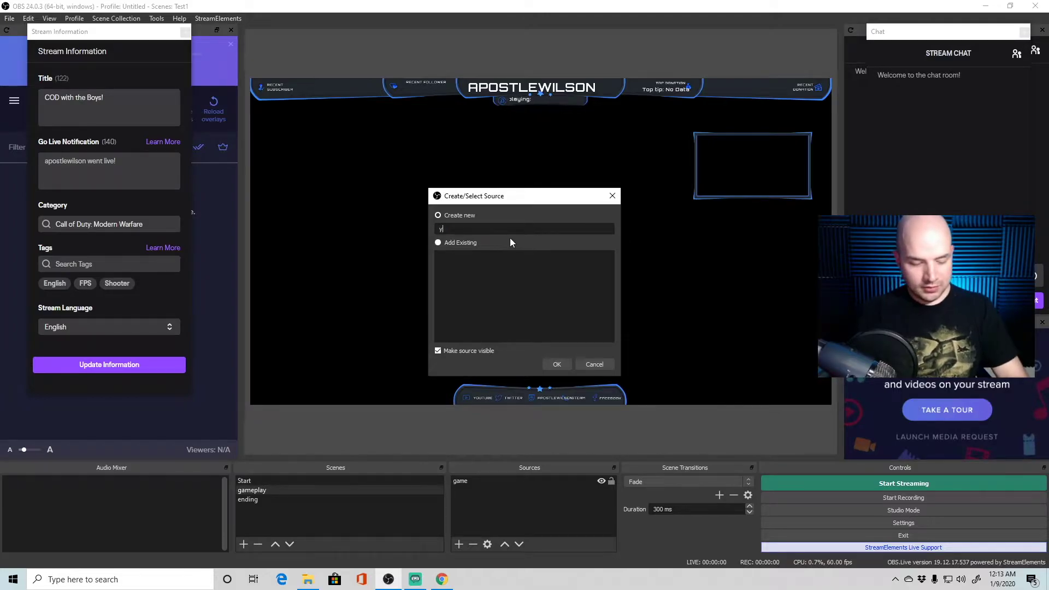
pyautogui.write('eti')
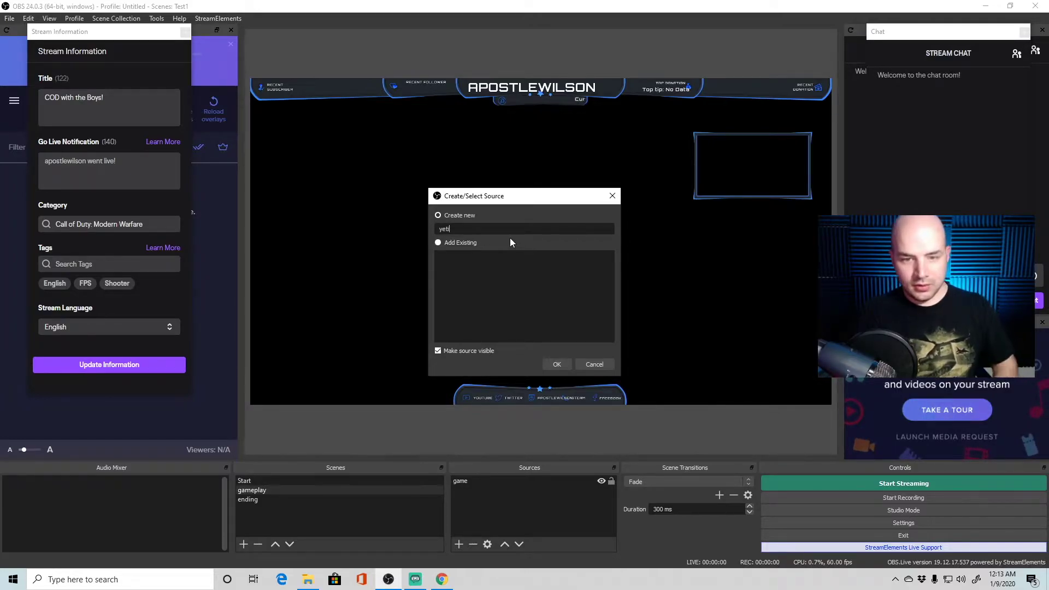
pyautogui.click(555, 364)
pyautogui.click(428, 149)
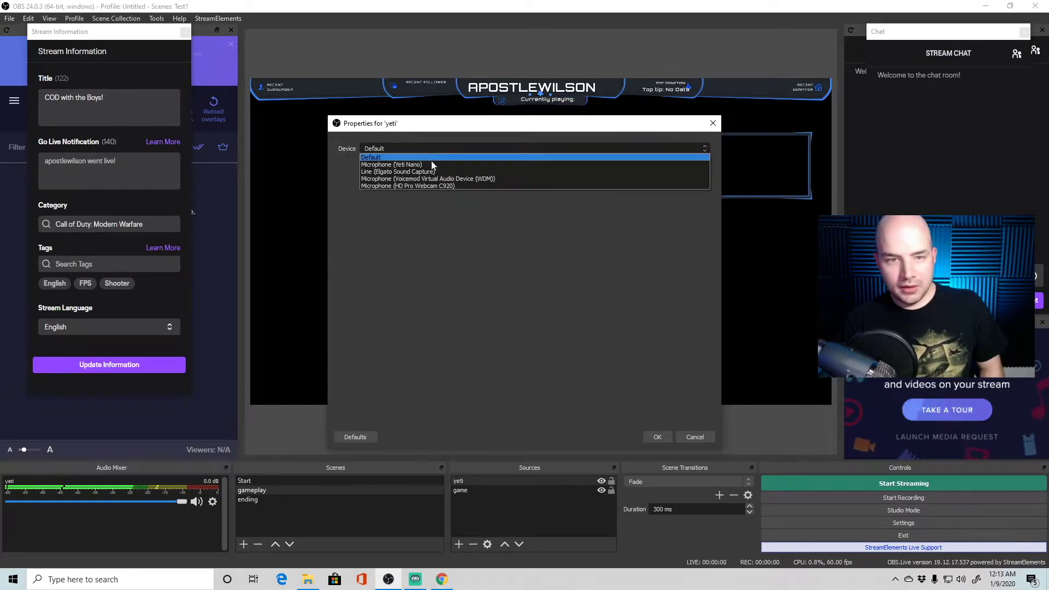
pyautogui.click(700, 435)
# Remove the yeti source from the gameplay scene
pyautogui.rightClick(480, 480)
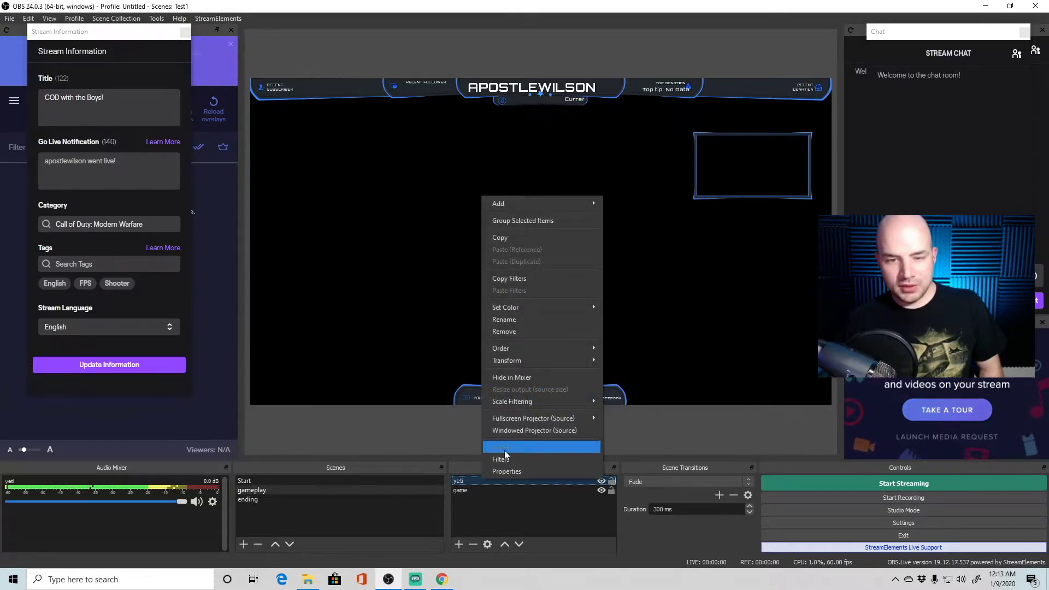
pyautogui.click(529, 332)
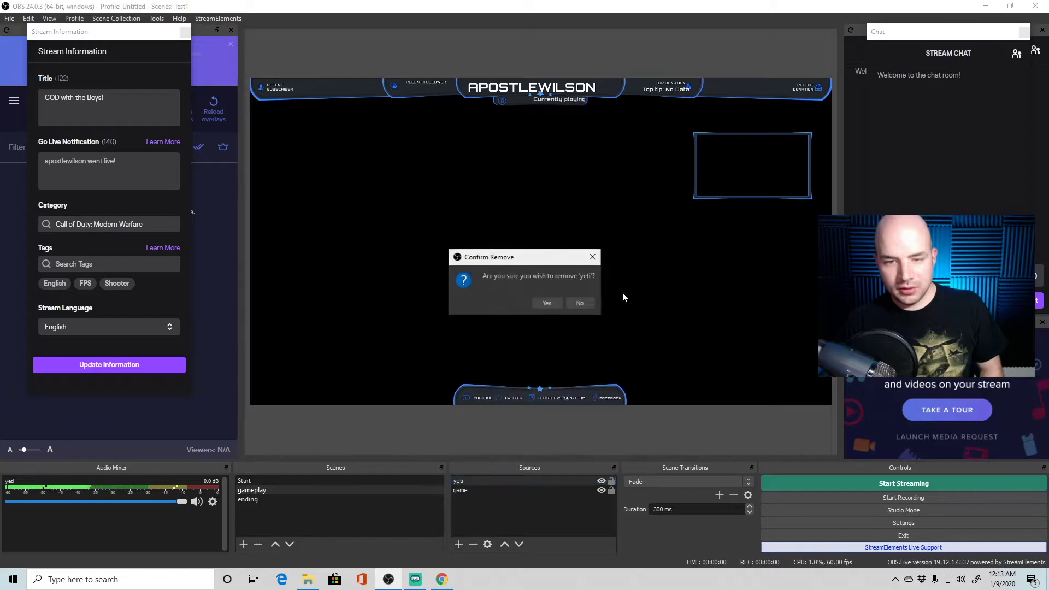
pyautogui.click(544, 303)
# Add a Game Capture source with default settings to the gameplay scene and place it below the game overlay
pyautogui.click(459, 544)
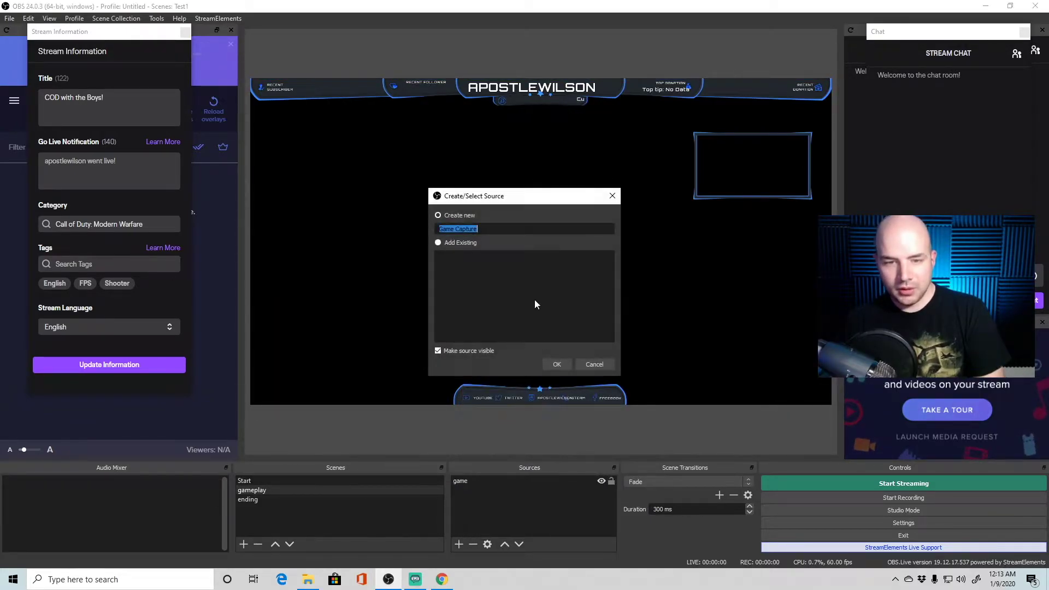
pyautogui.click(557, 362)
pyautogui.click(659, 437)
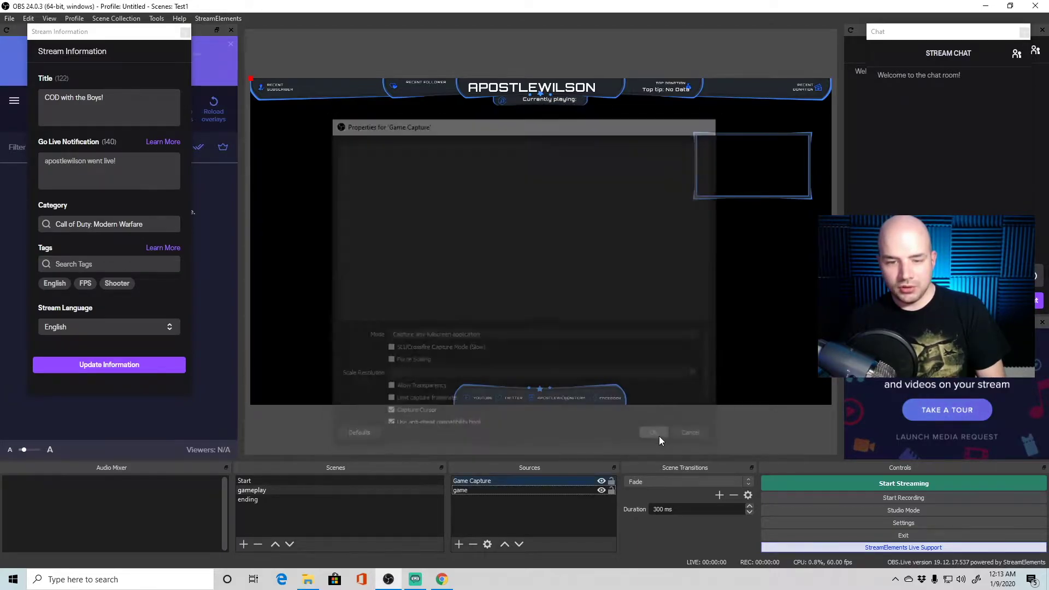
pyautogui.moveTo(496, 480); pyautogui.dragTo(495, 493)
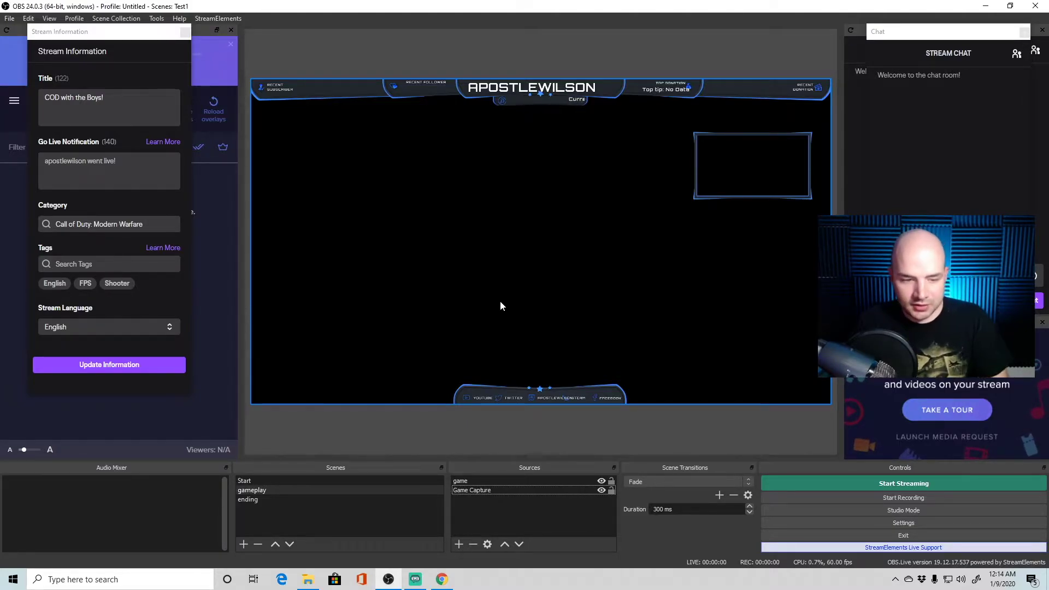
# Switch to the Test2 scene collection and open the Scripts tool
pyautogui.click(126, 18)
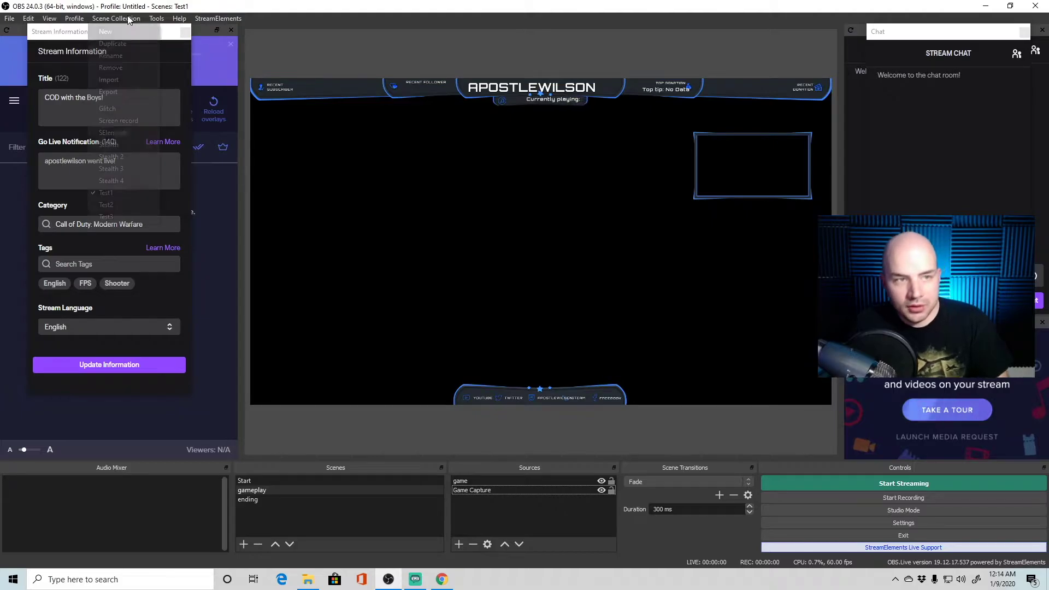
pyautogui.click(117, 205)
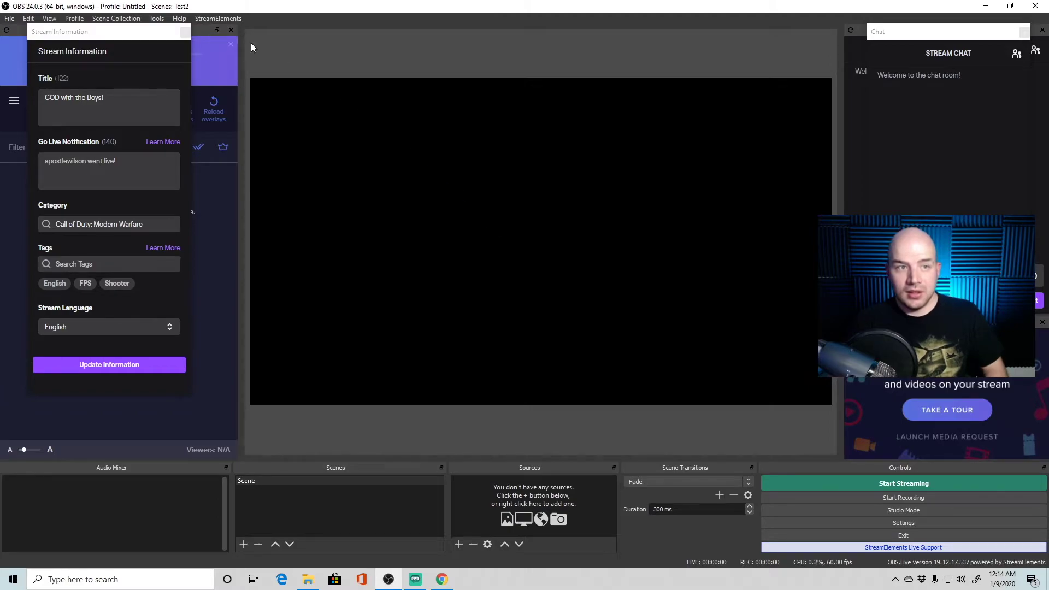
pyautogui.click(157, 18)
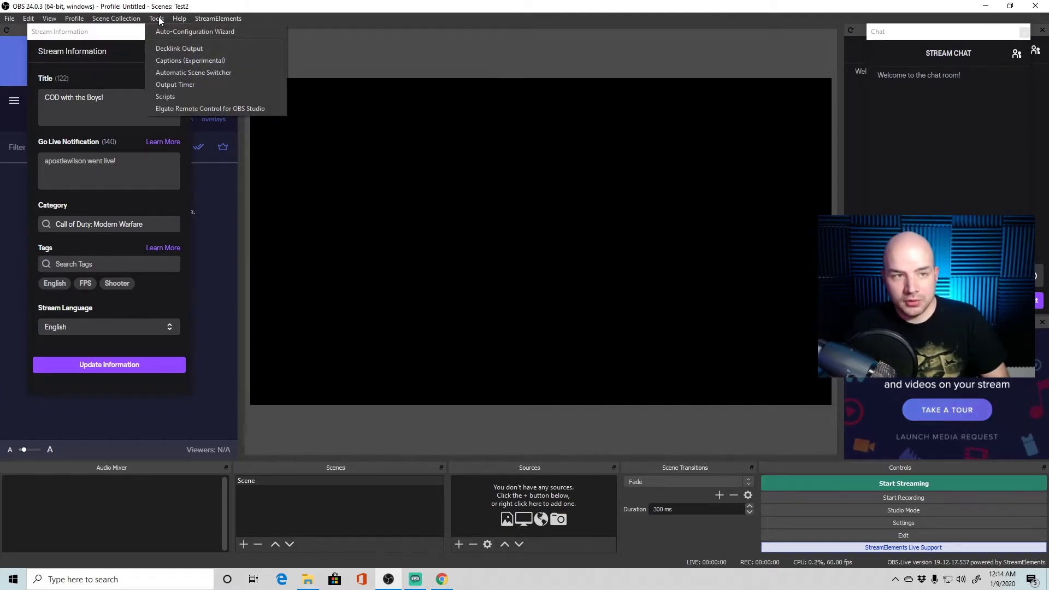
pyautogui.click(178, 97)
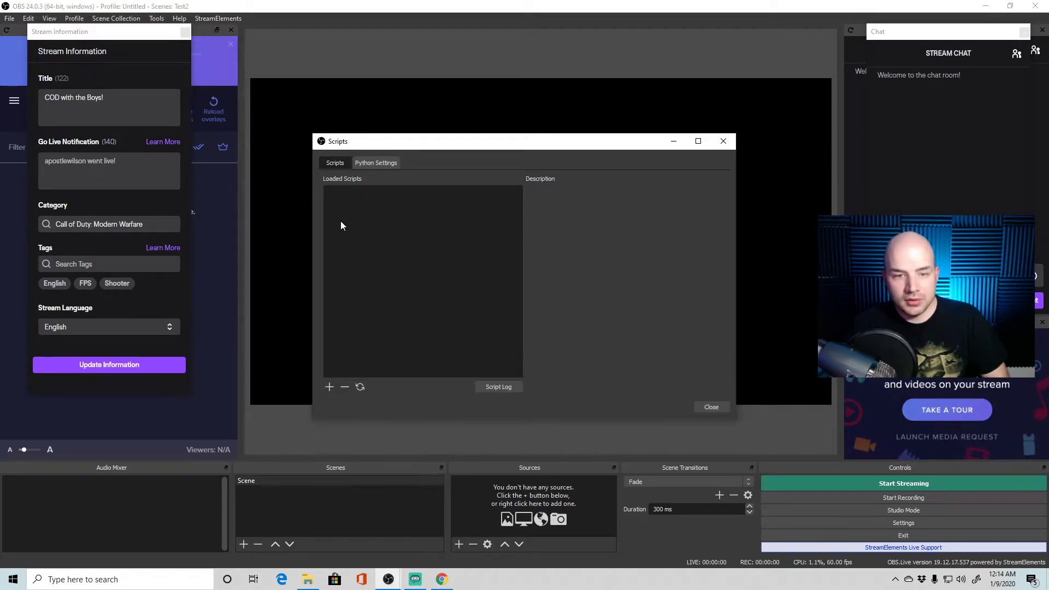
# Load "Stealth - OBS Studio Quick Install.lua" from the ~OBS Studio - Quick Install folder inside Stealth_Overlay on the Desktop
pyautogui.click(331, 387)
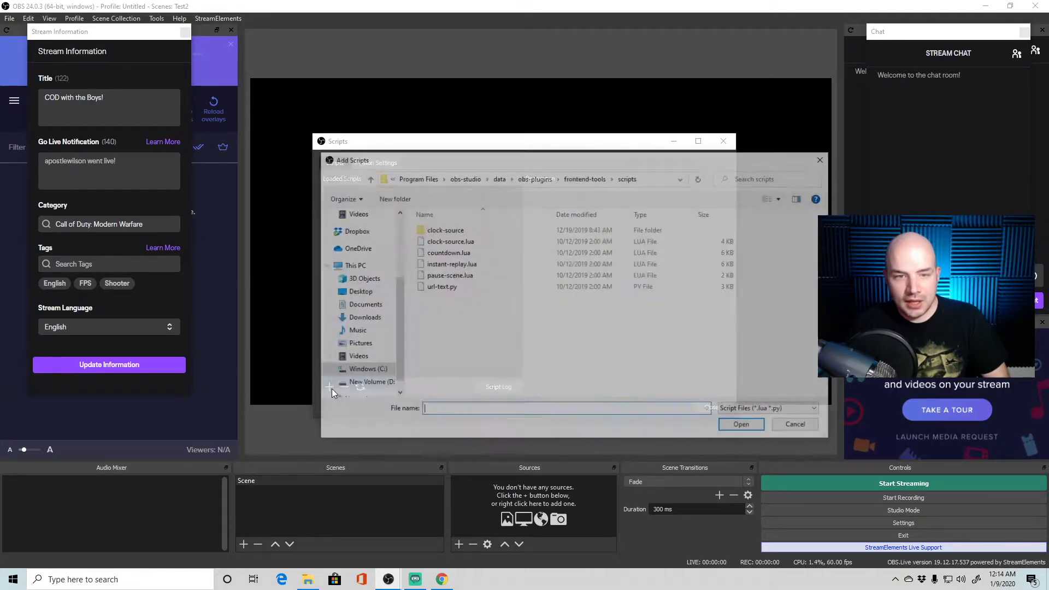
pyautogui.click(366, 297)
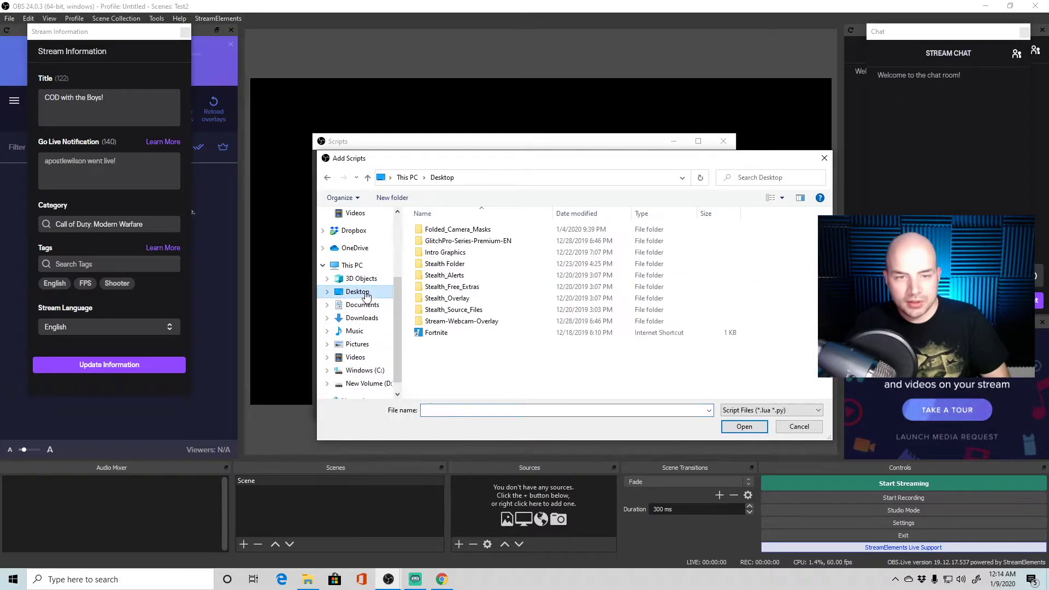
pyautogui.doubleClick(451, 265)
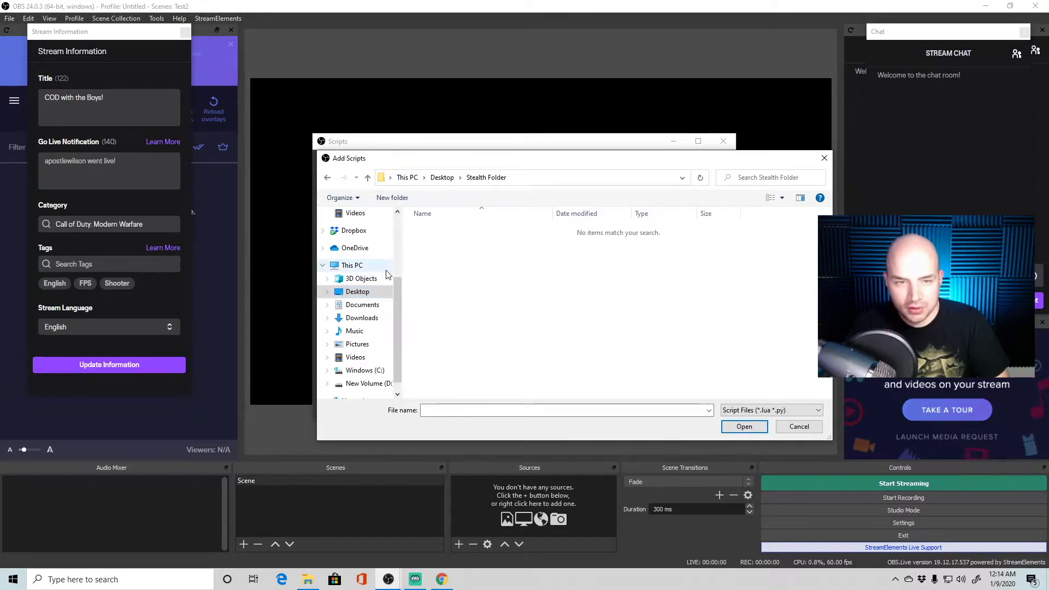
pyautogui.hotkey('alt', 'Left')
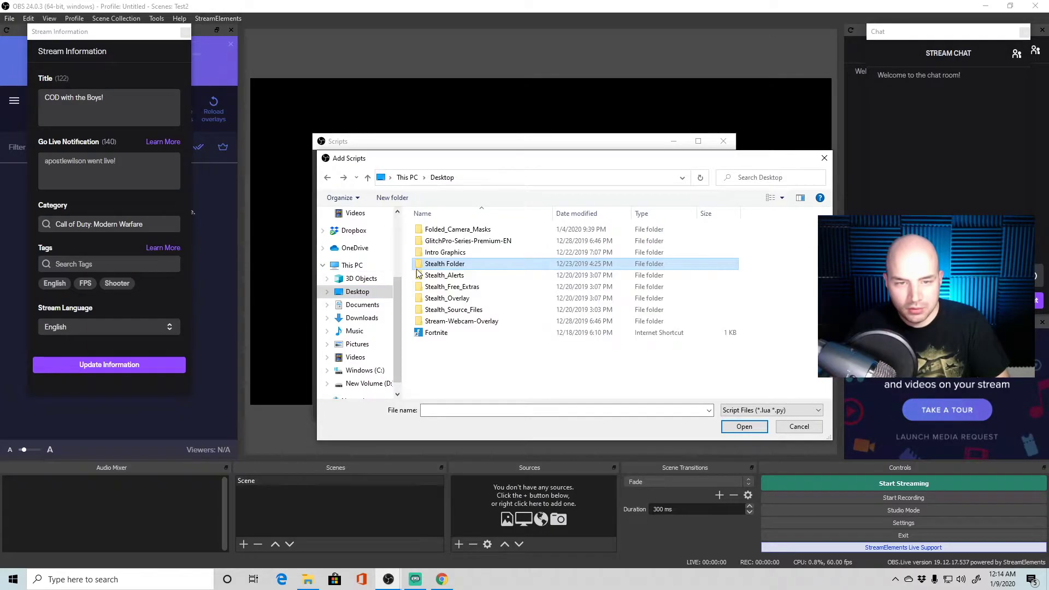
pyautogui.doubleClick(443, 298)
pyautogui.doubleClick(454, 229)
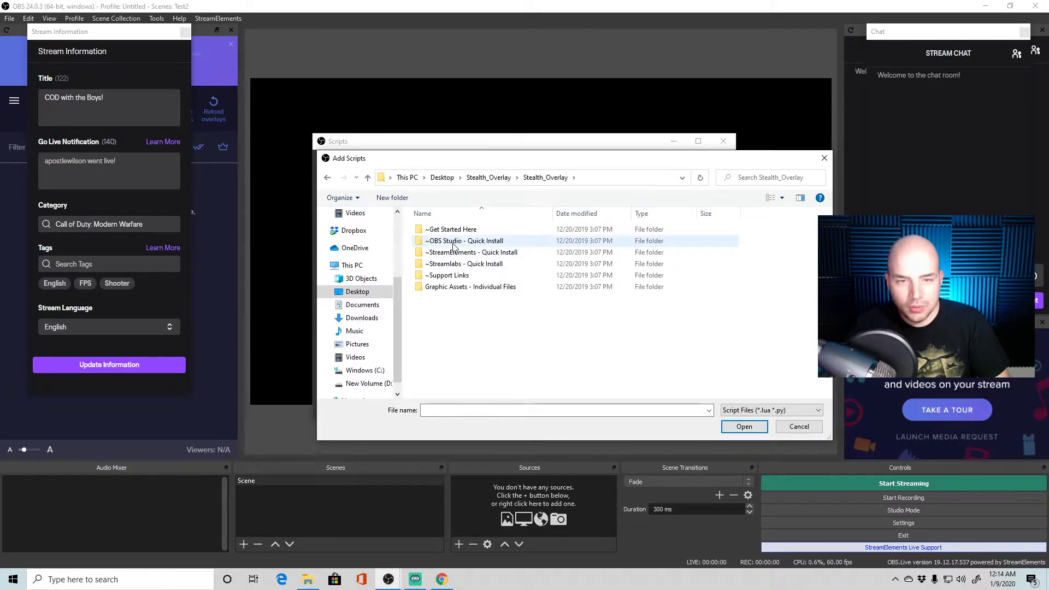
pyautogui.doubleClick(453, 240)
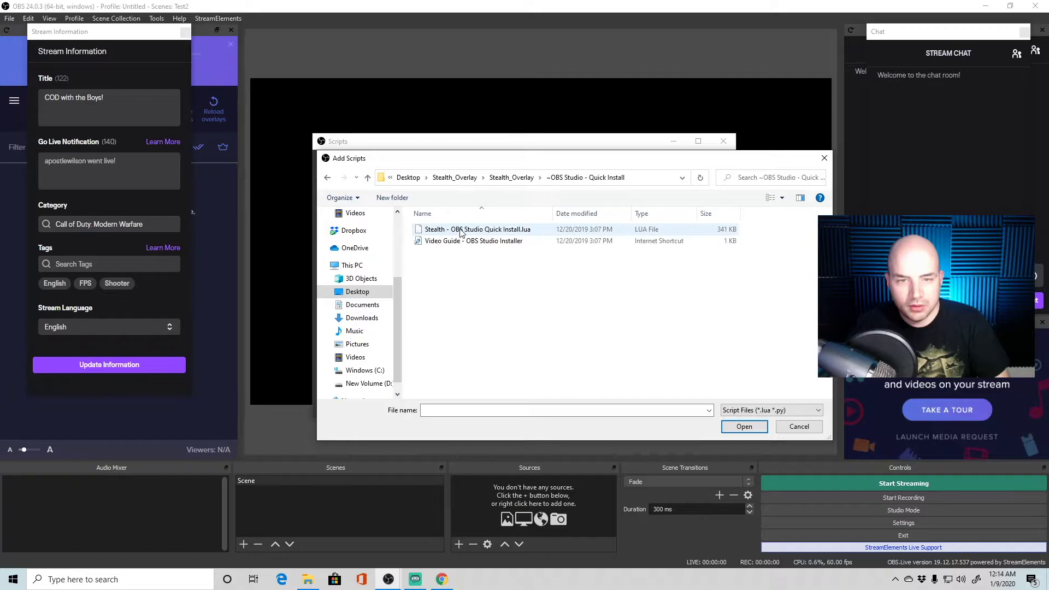
pyautogui.doubleClick(460, 229)
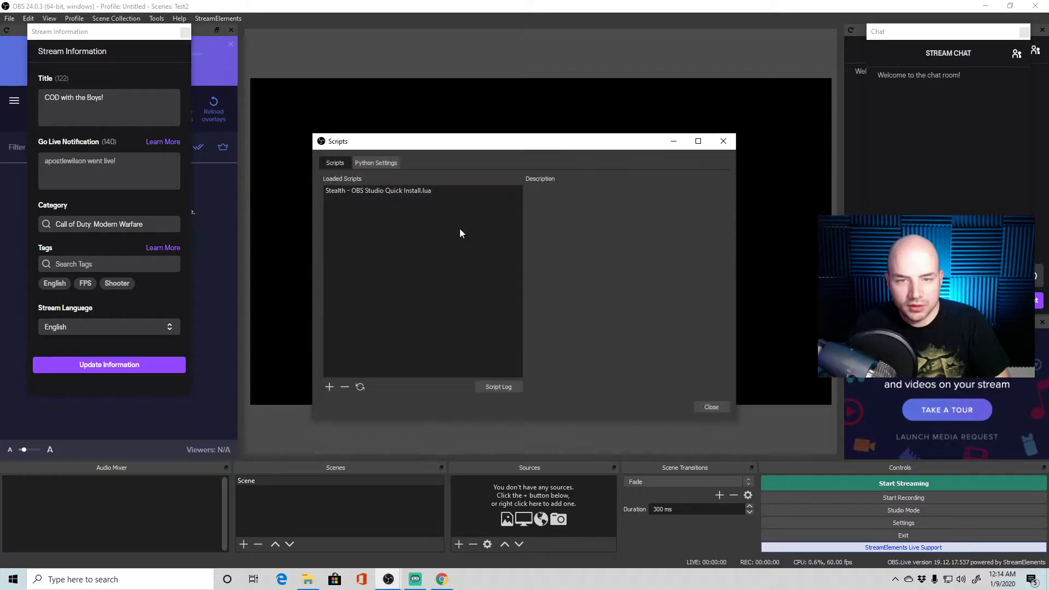
# Set up all scenes with the Stealth quick install script and close the Scripts window
pyautogui.click(401, 191)
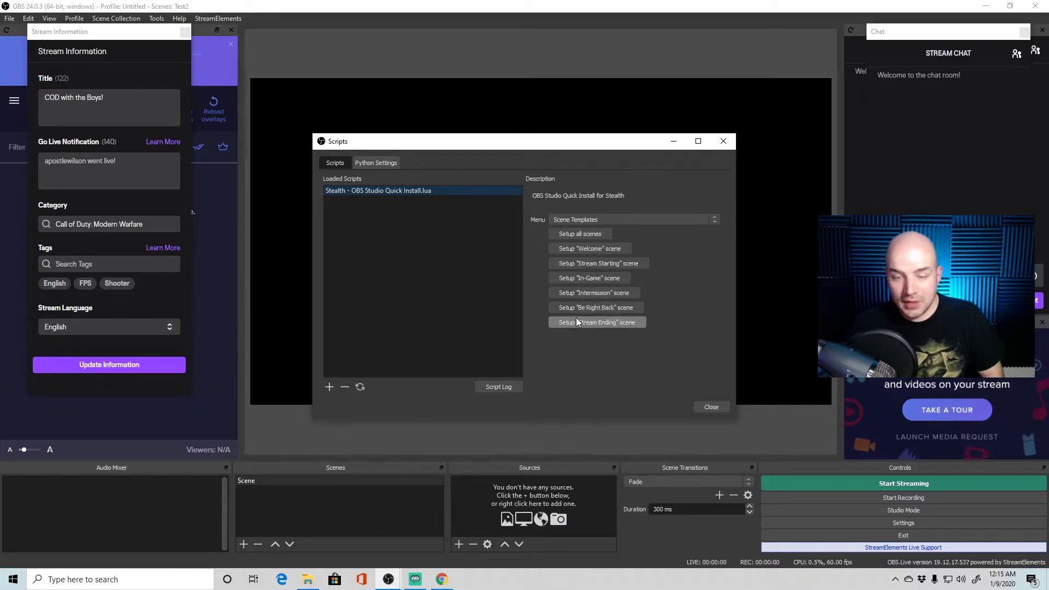
pyautogui.click(595, 235)
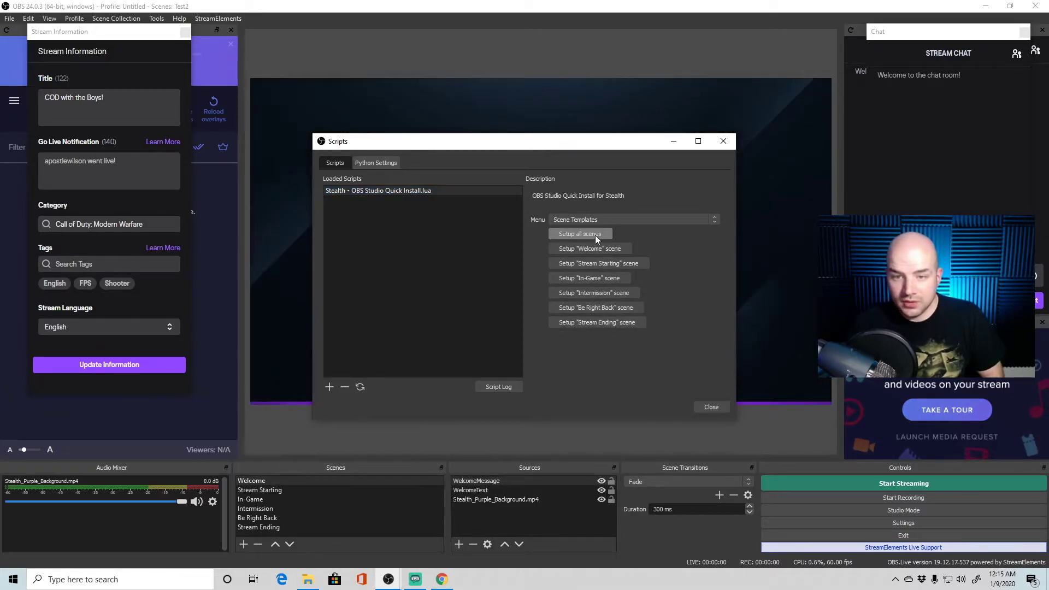
pyautogui.click(715, 411)
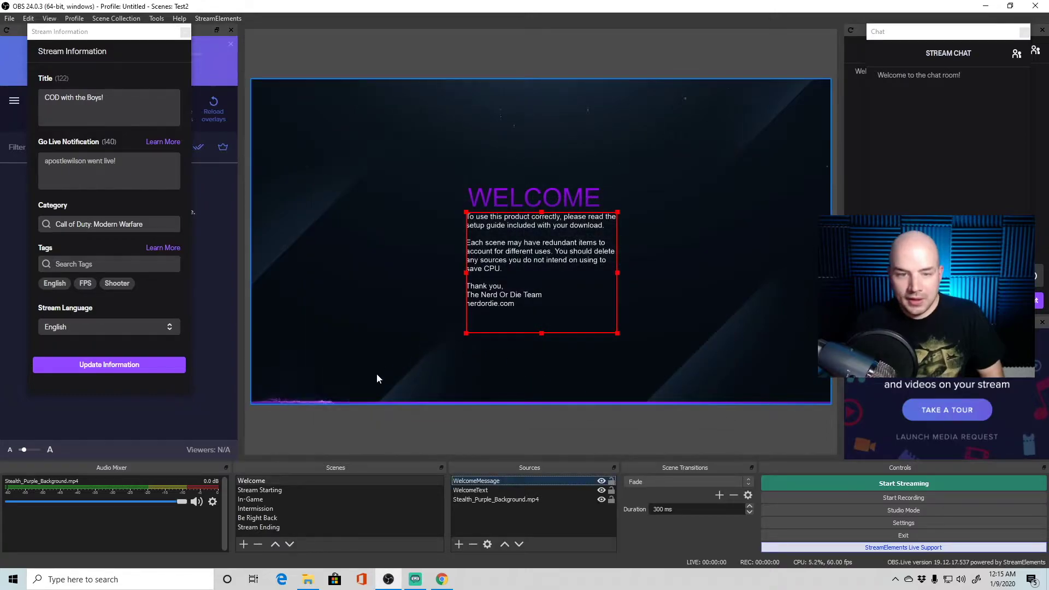
# View the Stream Starting scene, and remove the Stealth_Purple_Webcam_16-9_Basic.webm source from the In-Game scene
pyautogui.click(264, 490)
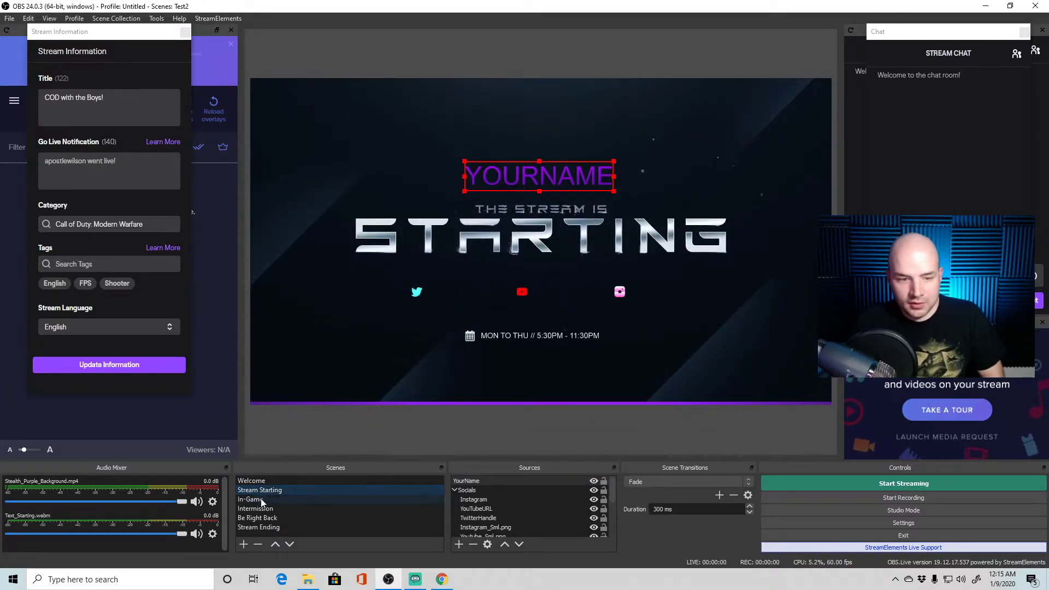
pyautogui.click(260, 498)
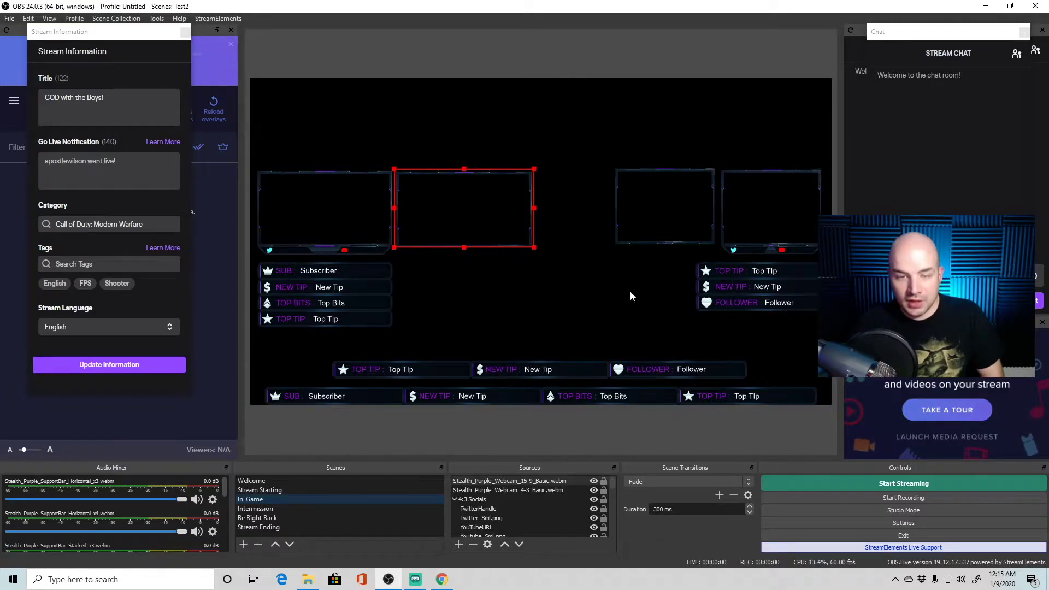
pyautogui.rightClick(431, 241)
pyautogui.click(459, 201)
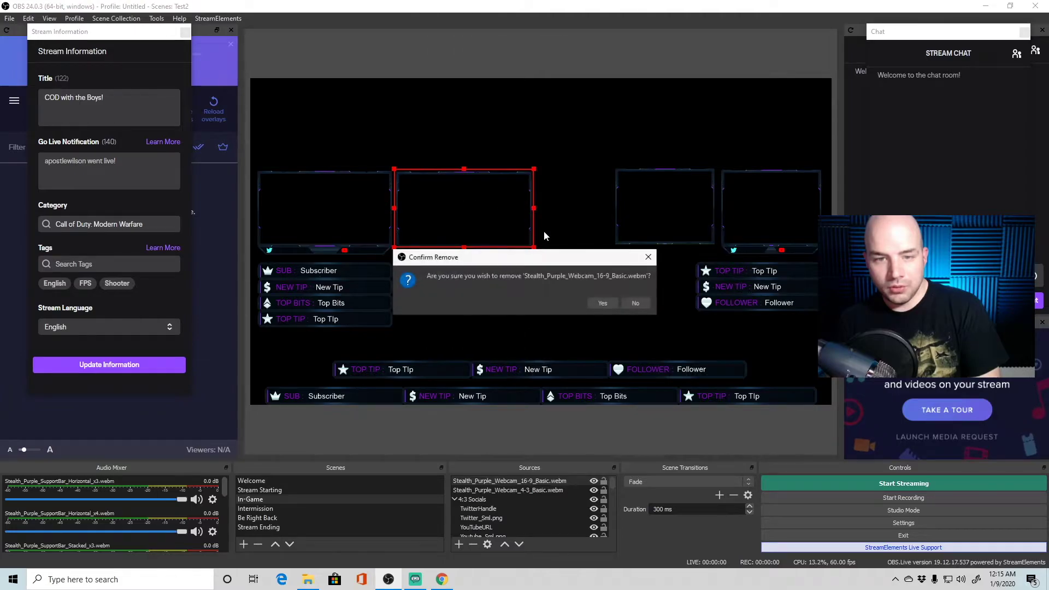
pyautogui.click(603, 305)
# Remove the 16:9 Socials group from the In-Game scene
pyautogui.rightClick(375, 246)
pyautogui.click(364, 231)
pyautogui.rightClick(363, 245)
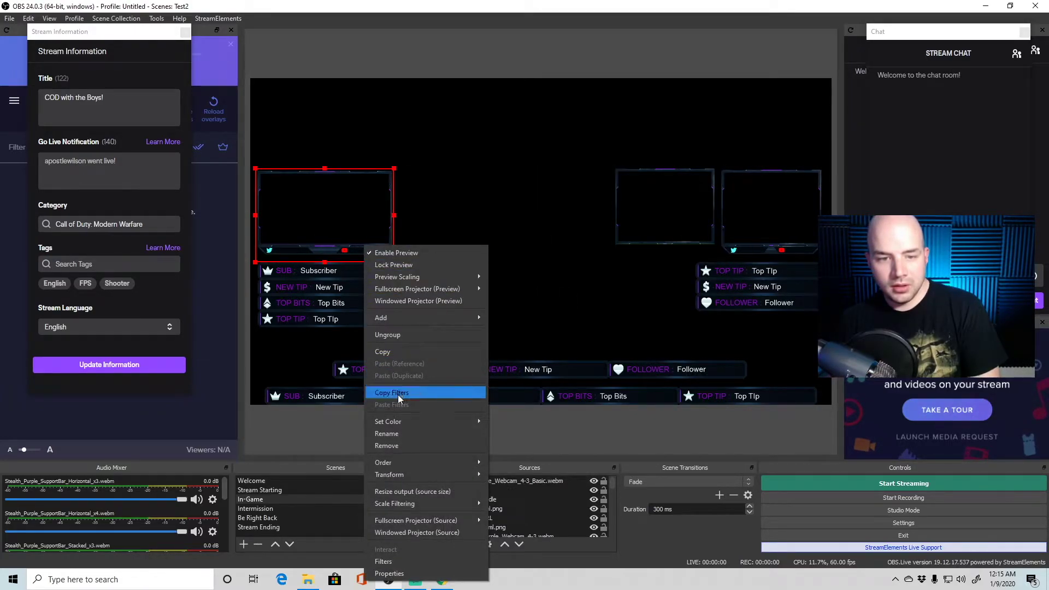
pyautogui.click(428, 347)
pyautogui.rightClick(368, 247)
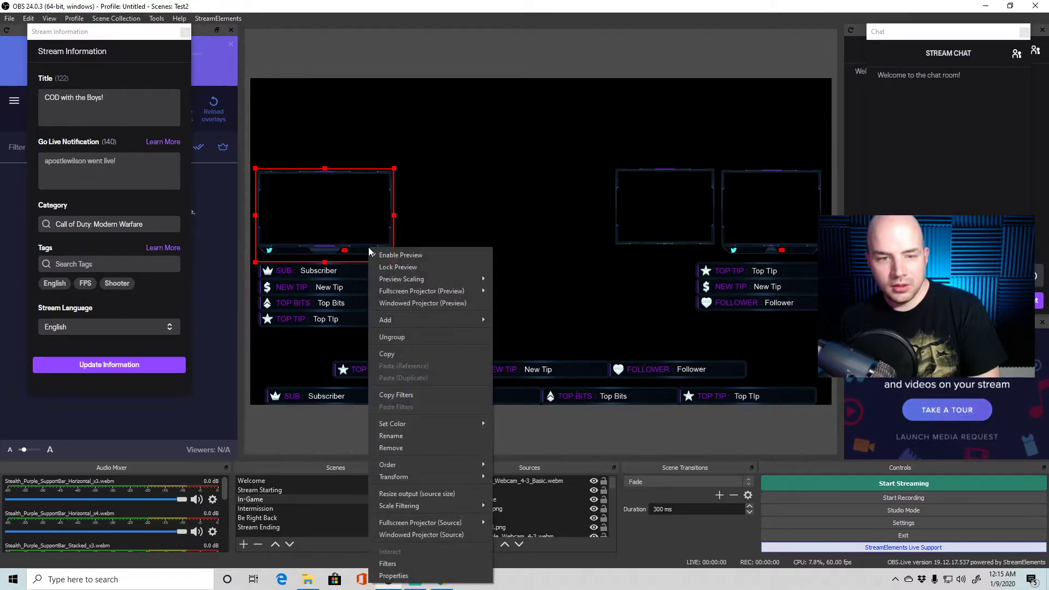
pyautogui.click(408, 445)
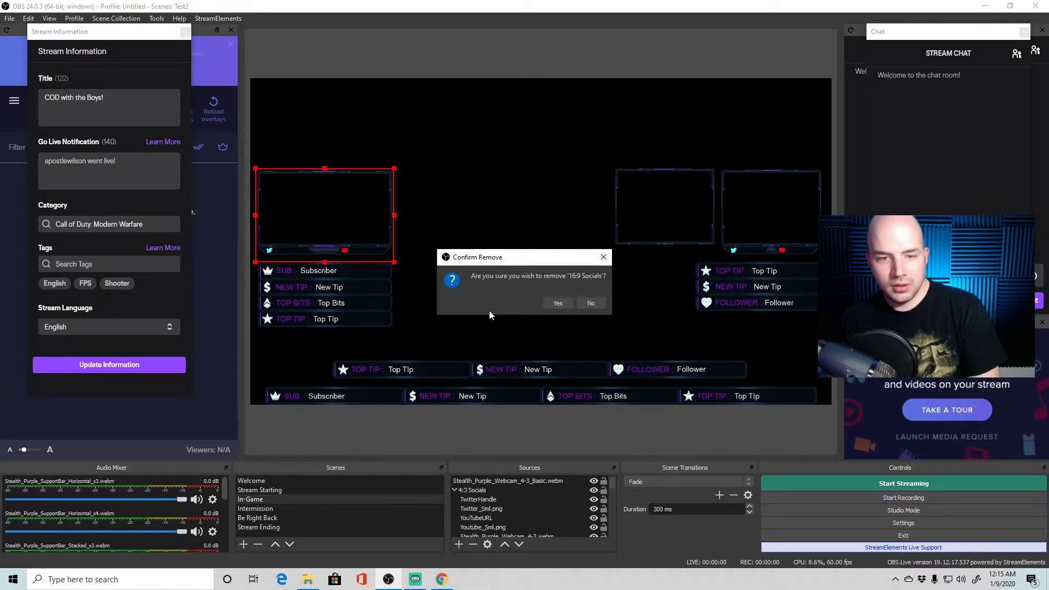
pyautogui.click(557, 300)
# Remove both vertically stacked supporter groups, the four-line and the three-line one, from the In-Game scene
pyautogui.rightClick(357, 284)
pyautogui.click(345, 283)
pyautogui.rightClick(346, 283)
pyautogui.click(385, 200)
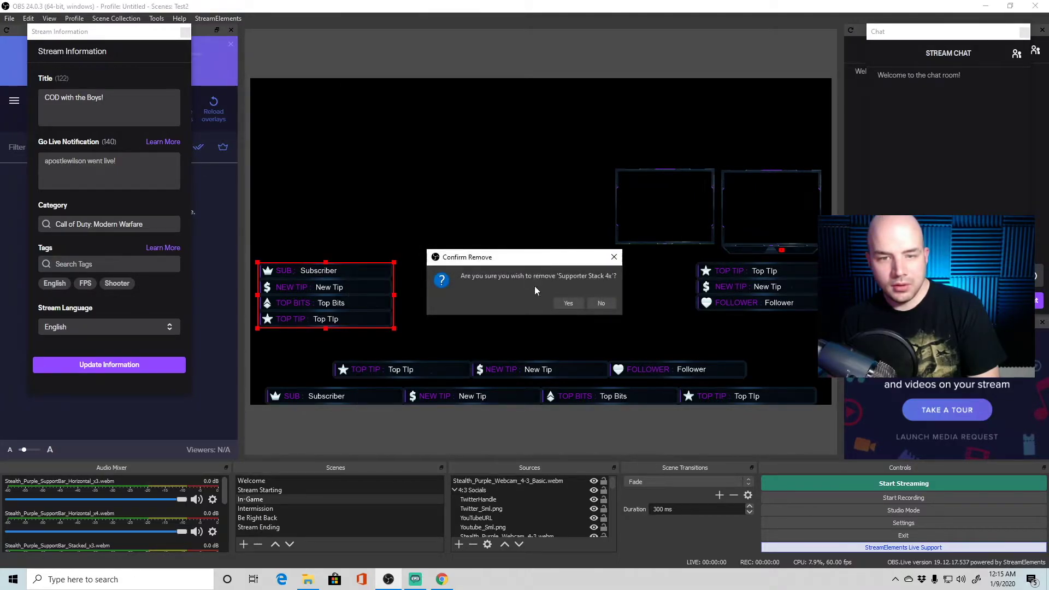
pyautogui.click(562, 302)
pyautogui.rightClick(720, 290)
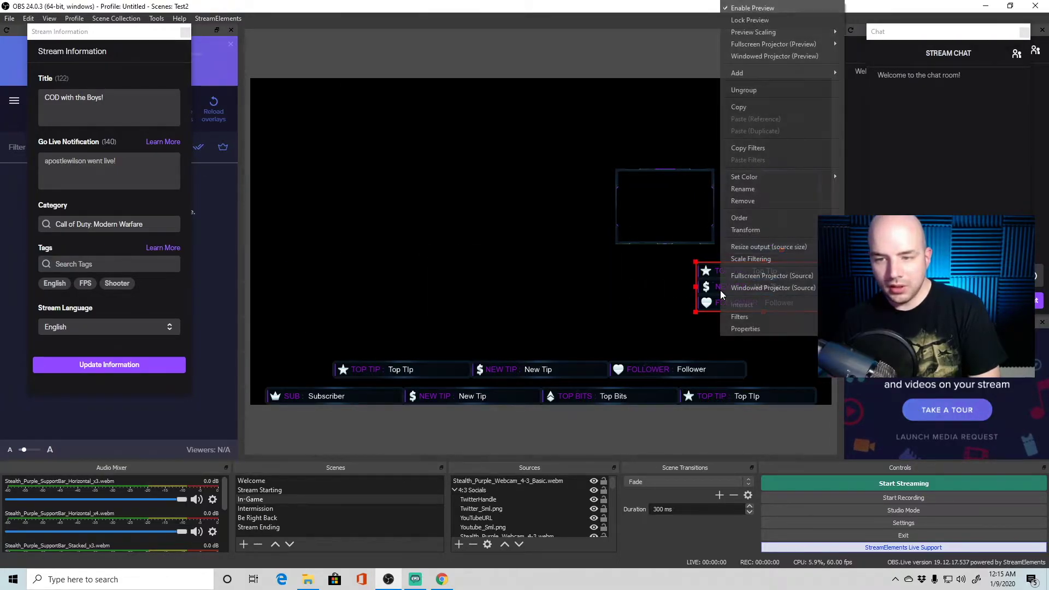
pyautogui.click(742, 201)
pyautogui.click(568, 303)
# Remove the 4:3 Socials group from the In-Game scene
pyautogui.click(755, 251)
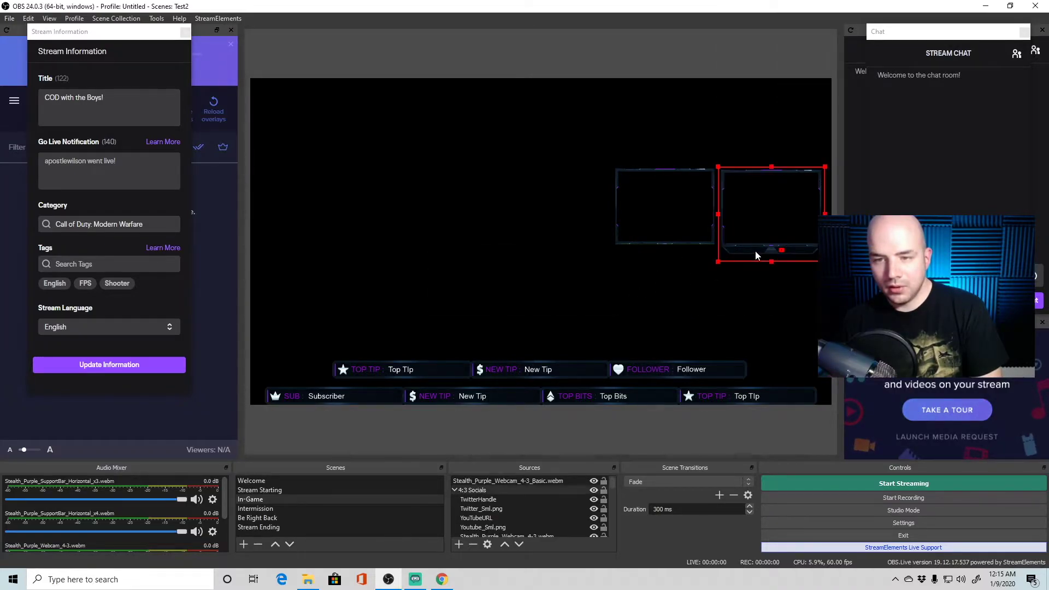
pyautogui.rightClick(755, 251)
pyautogui.click(781, 439)
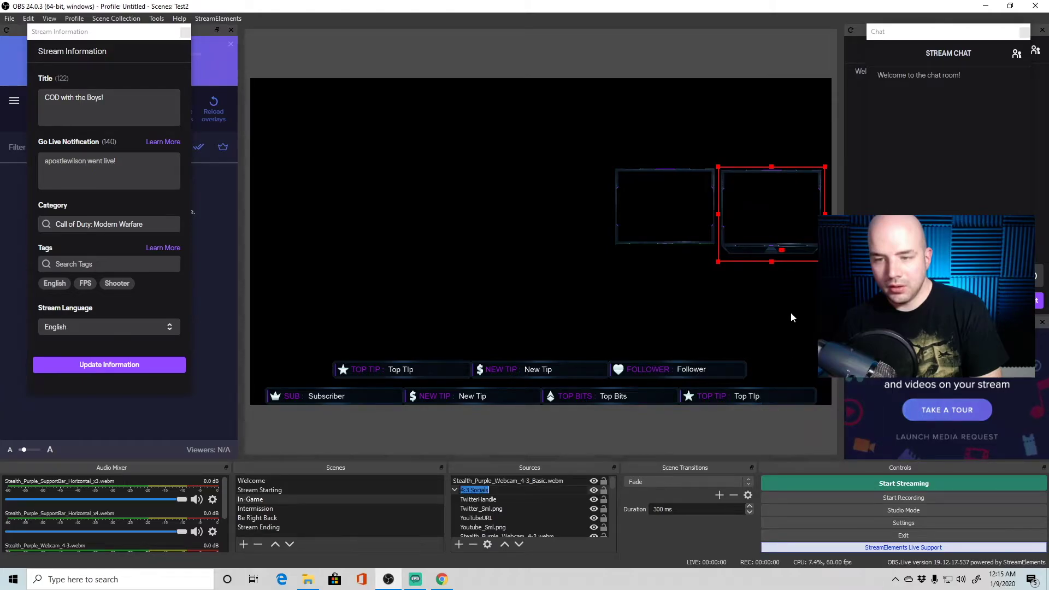
pyautogui.click(763, 250)
pyautogui.rightClick(761, 251)
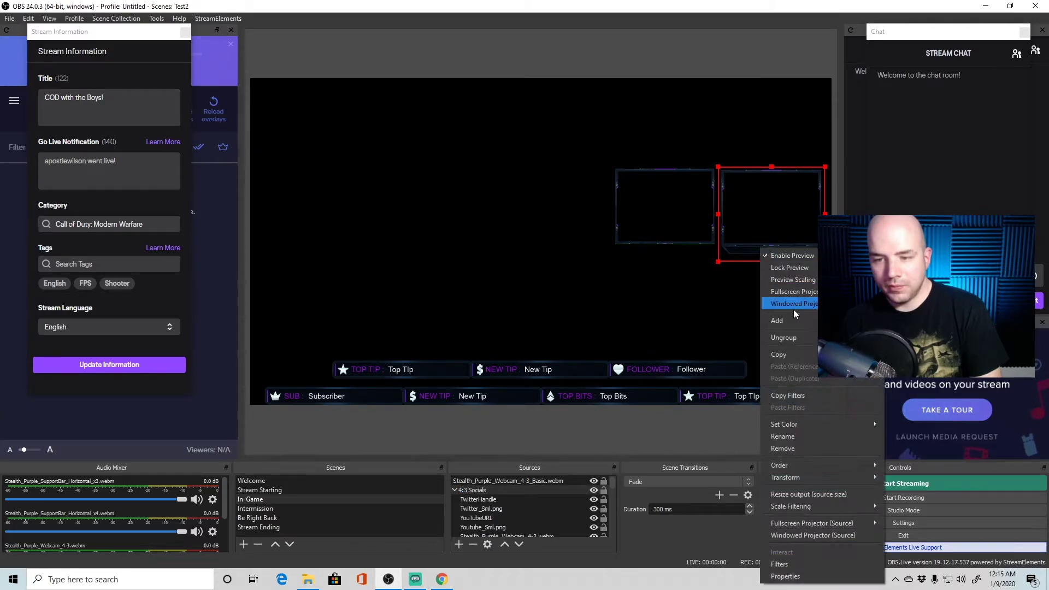
pyautogui.click(794, 443)
pyautogui.click(557, 302)
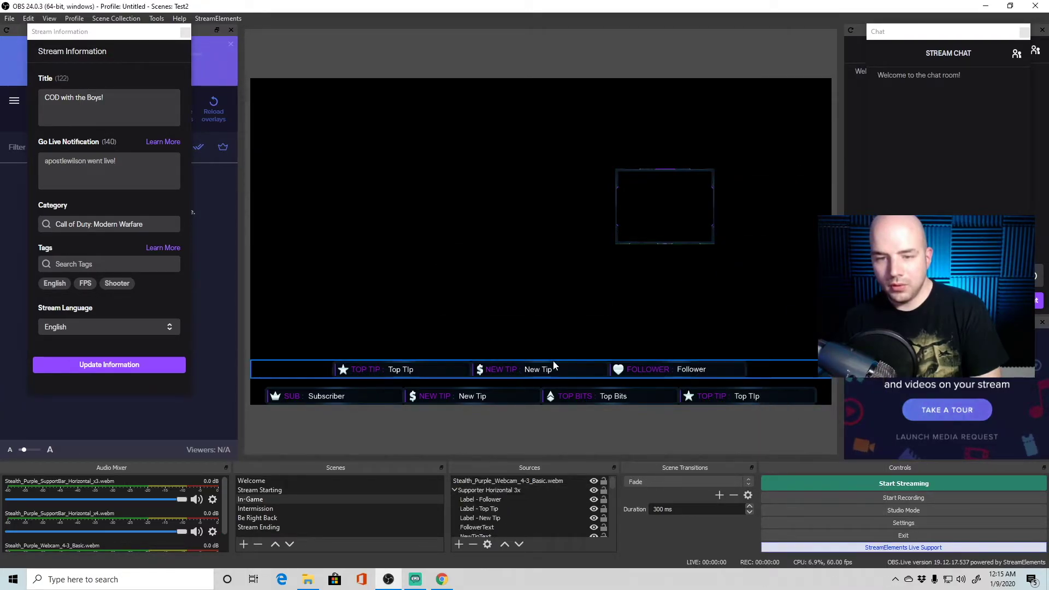
# Remove the Supporter Horizontal 3x group, keeping the four-item supporter bar in the In-Game scene
pyautogui.click(548, 368)
pyautogui.rightClick(552, 367)
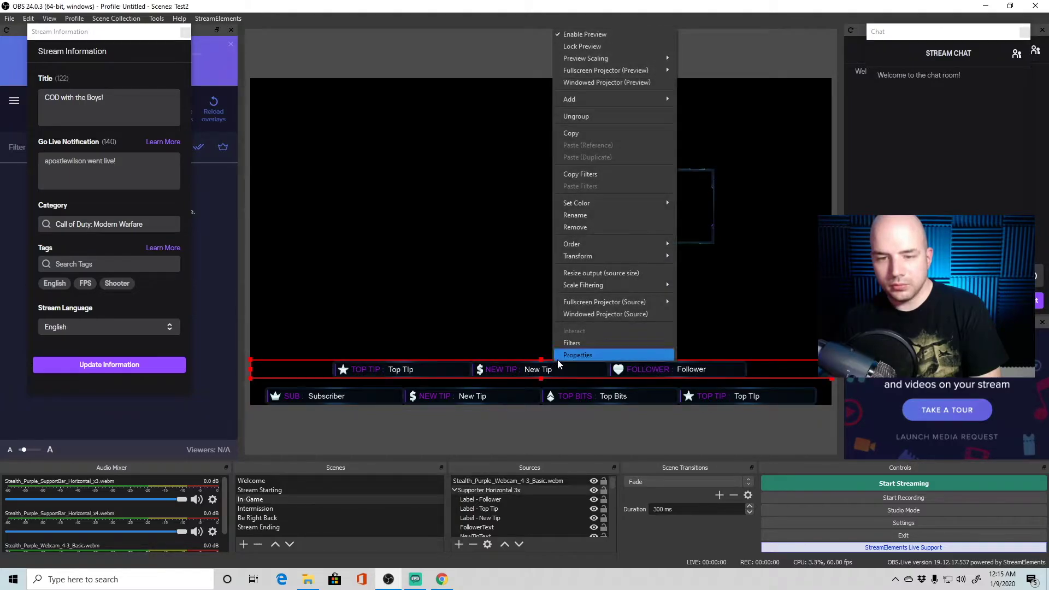
pyautogui.click(588, 225)
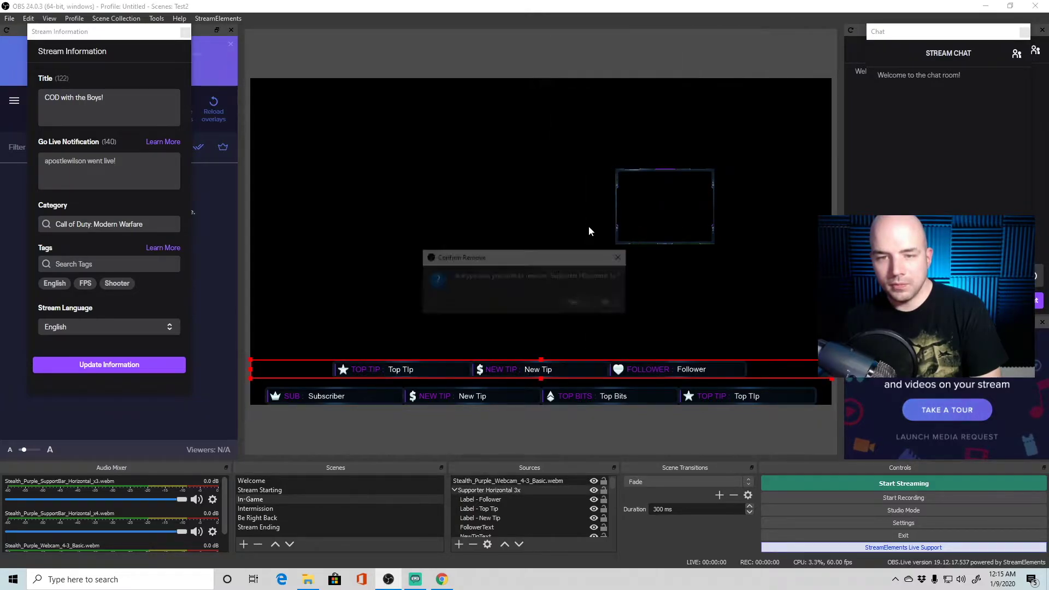
pyautogui.click(570, 302)
# Move the remaining 4:3 webcam frame near the right edge of the In-Game canvas and enlarge it slightly
pyautogui.moveTo(647, 240); pyautogui.dragTo(736, 231)
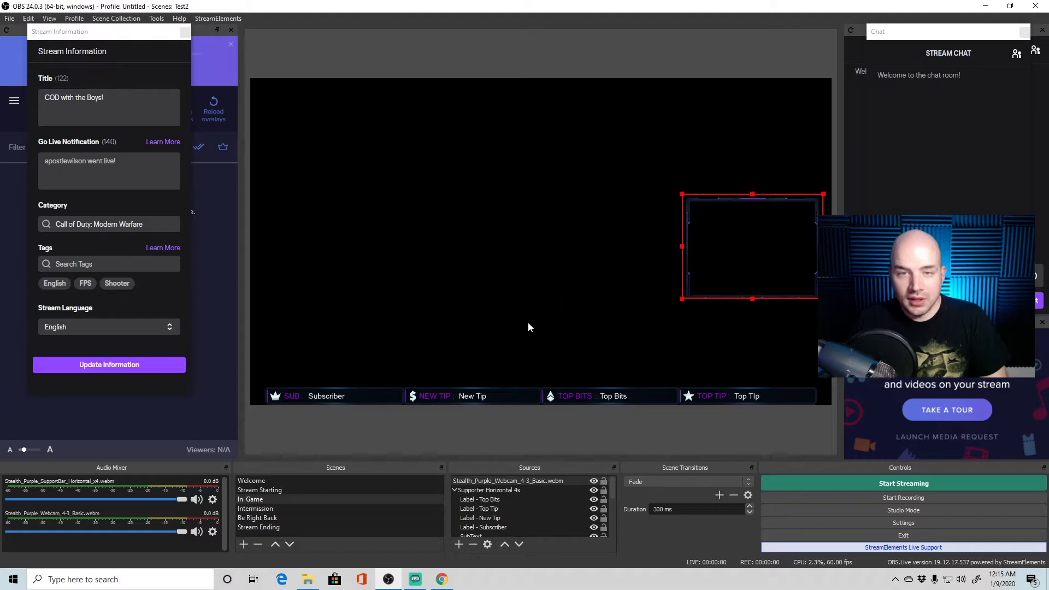
pyautogui.click(627, 315)
pyautogui.click(689, 294)
pyautogui.moveTo(682, 300)
pyautogui.mouseDown()
pyautogui.moveTo(651, 293)
pyautogui.moveTo(678, 282)
pyautogui.mouseUp()
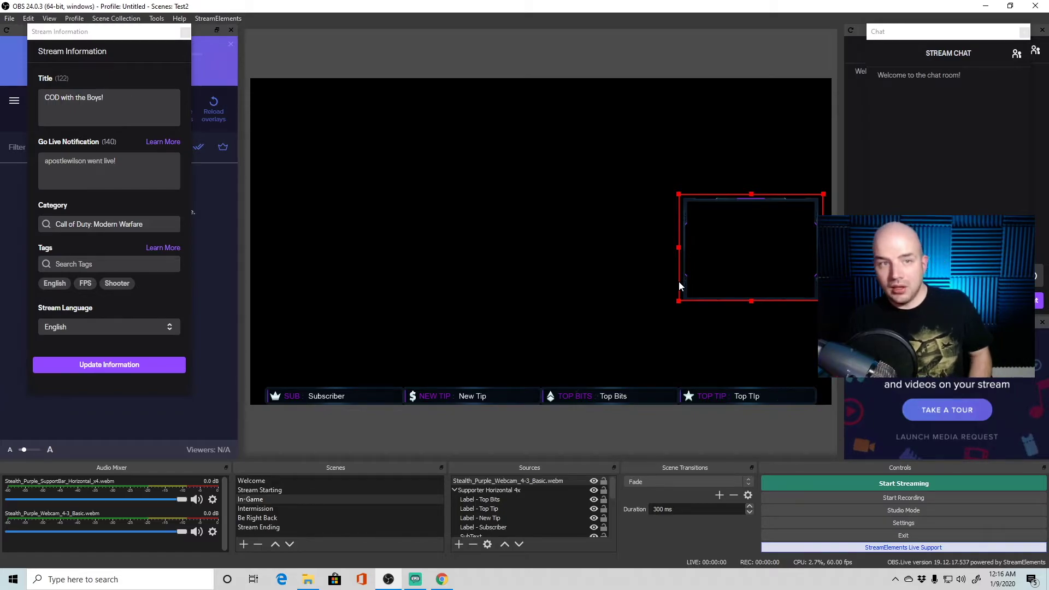
pyautogui.moveTo(744, 261)
pyautogui.mouseDown()
pyautogui.moveTo(673, 225)
pyautogui.moveTo(702, 166)
pyautogui.moveTo(732, 155)
pyautogui.moveTo(744, 167)
pyautogui.moveTo(745, 253)
pyautogui.mouseUp()
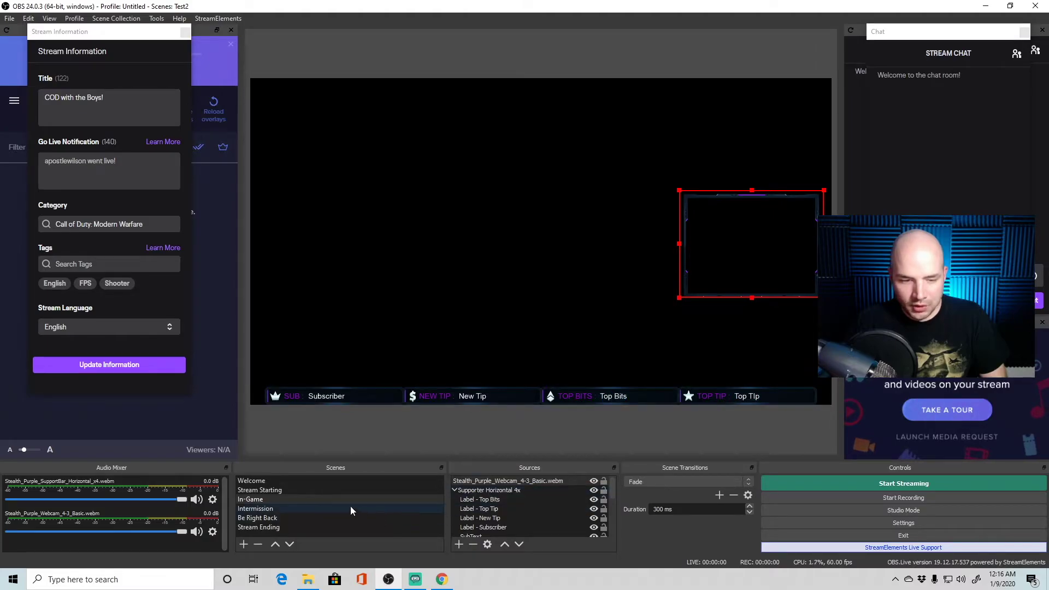
# View the Intermission scene, and replace the YourName source's text in the Stream Starting scene with the streamer's channel name
pyautogui.click(309, 509)
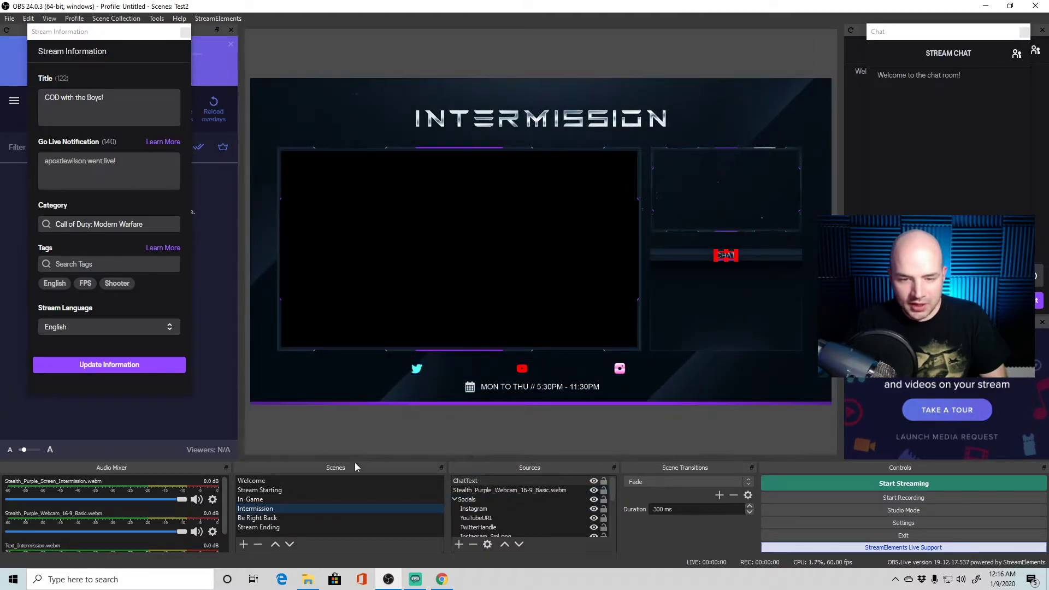
pyautogui.click(311, 489)
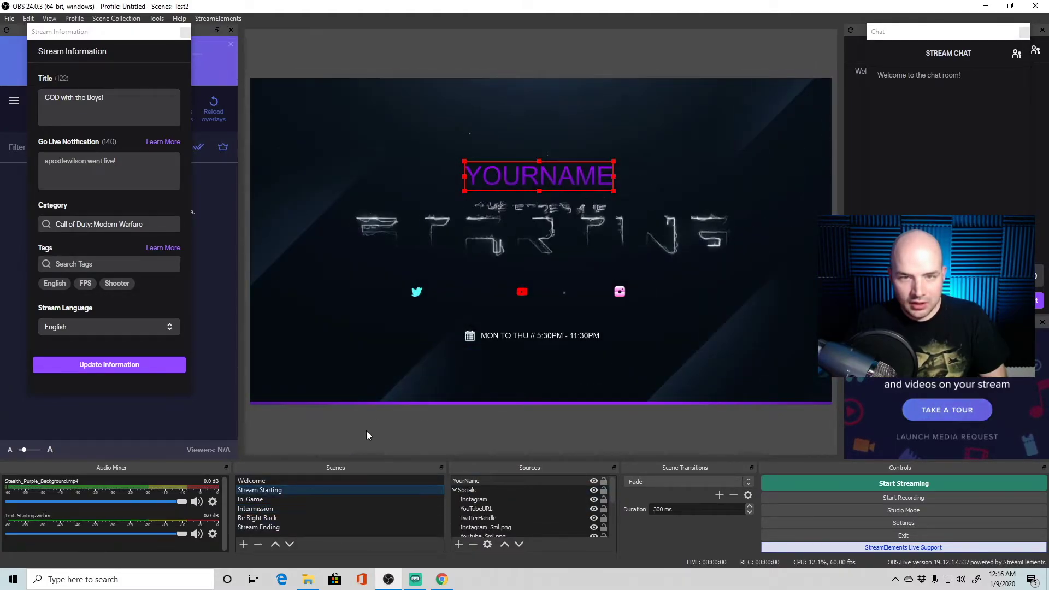
pyautogui.doubleClick(471, 482)
pyautogui.moveTo(429, 364); pyautogui.dragTo(357, 361)
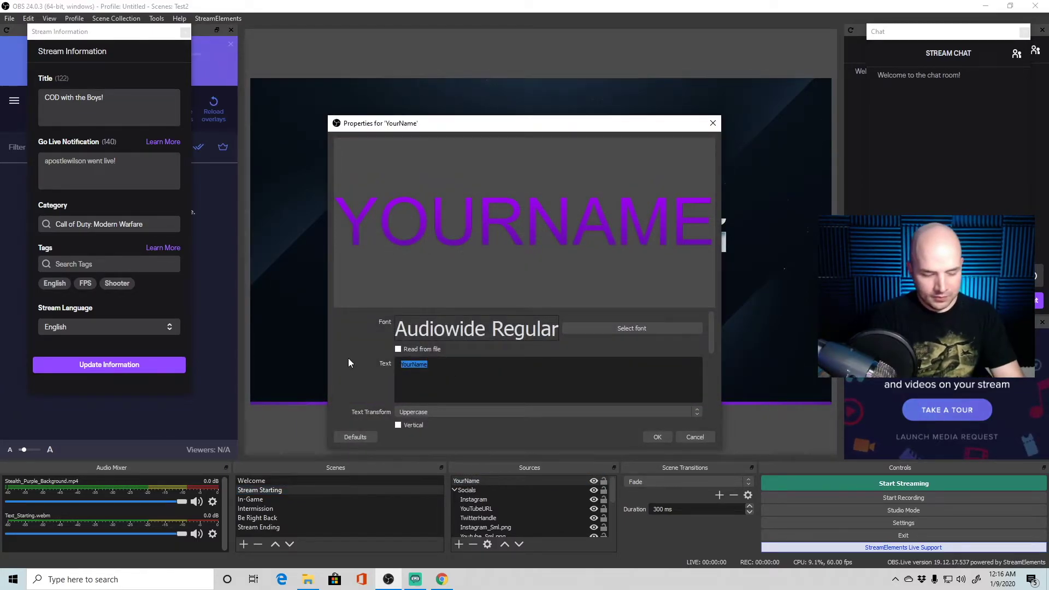
pyautogui.write('ApostleWiso')
pyautogui.press('BackSpace')
pyautogui.press('BackSpace')
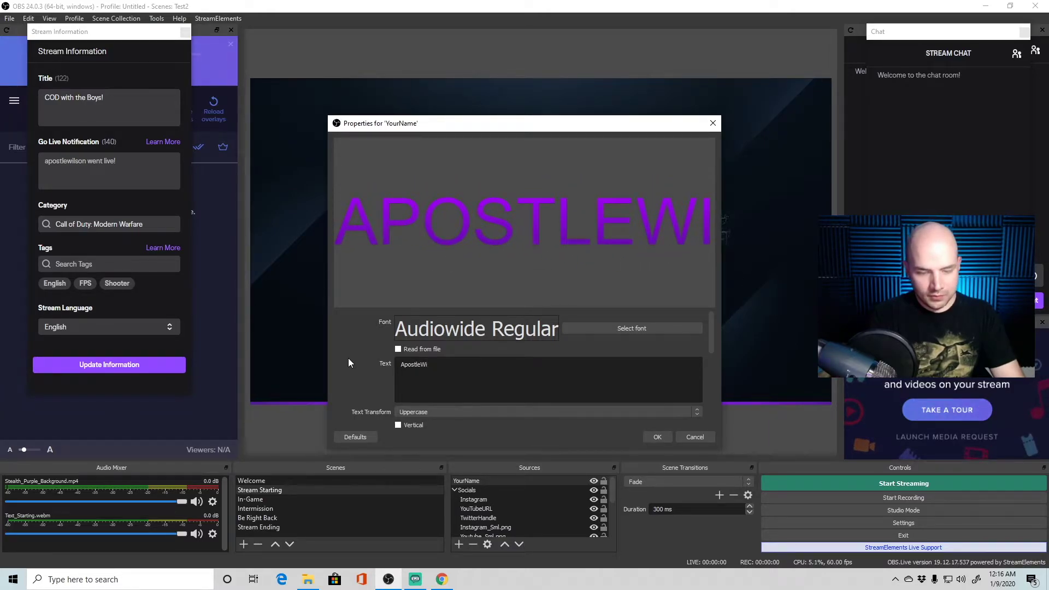
pyautogui.write('lson')
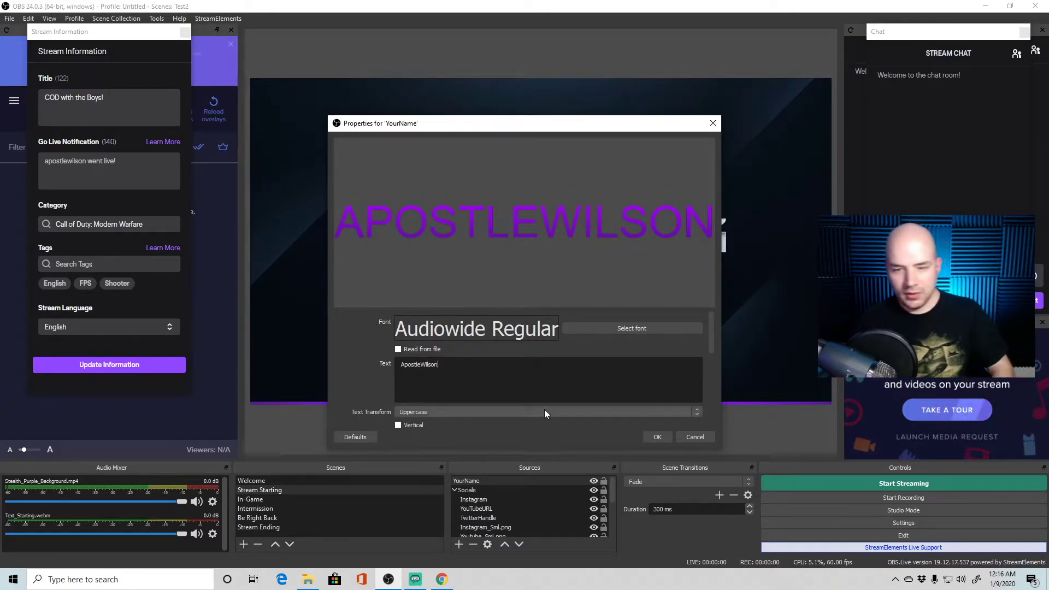
pyautogui.click(657, 437)
# Center the channel name text above the "The Stream Is Starting" title
pyautogui.click(573, 179)
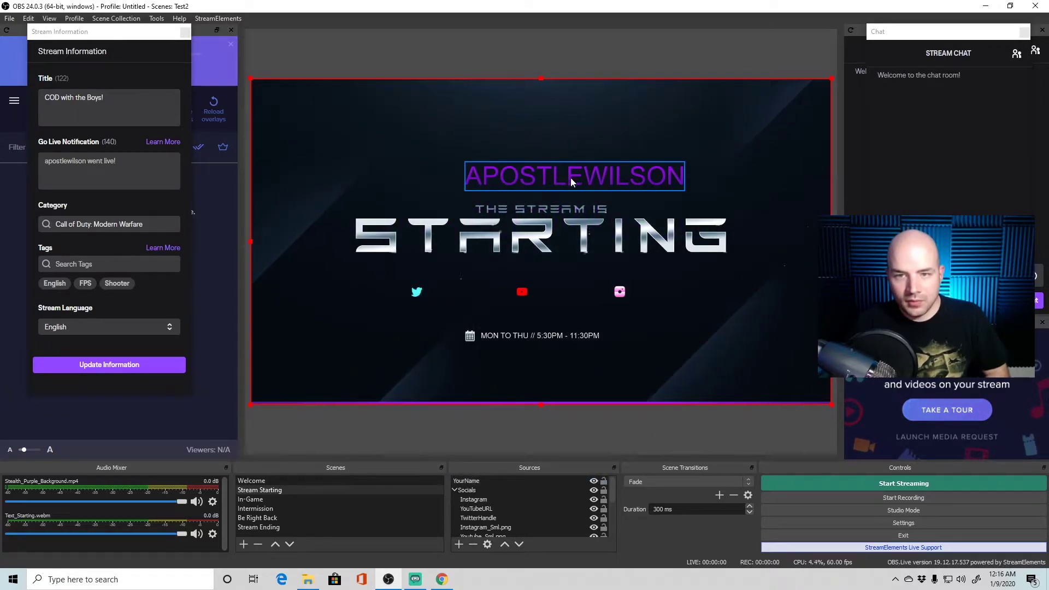
pyautogui.moveTo(570, 178); pyautogui.dragTo(543, 179)
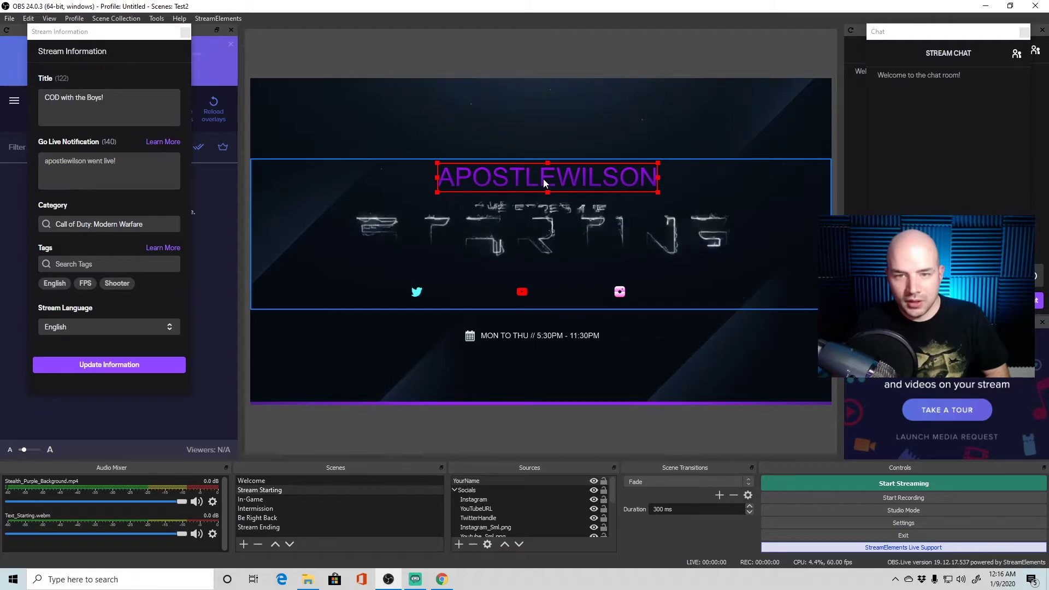
pyautogui.click(639, 338)
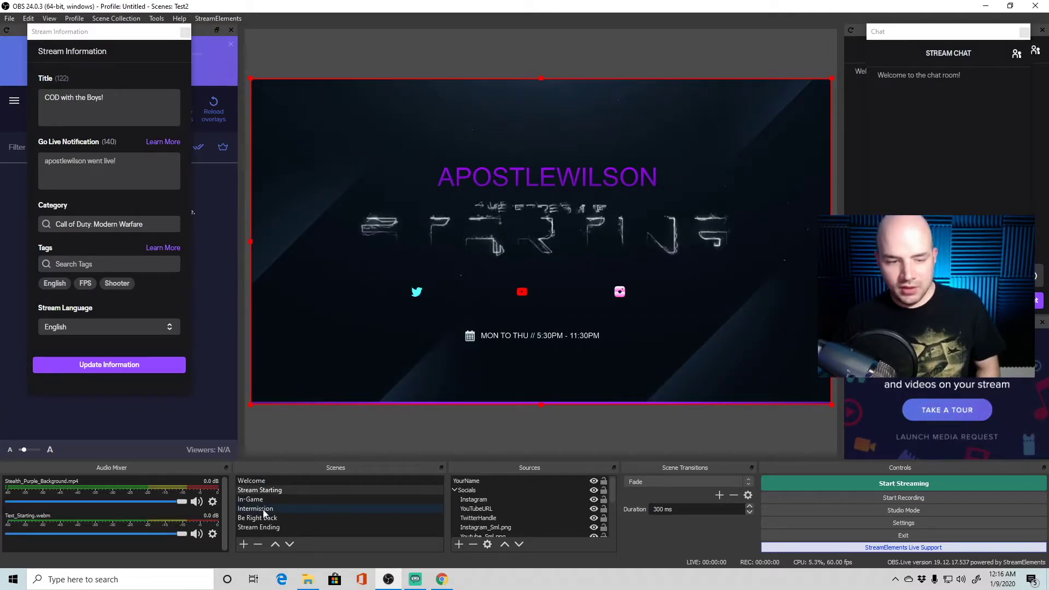
# Look through the In-Game scene's sources, and switch to the Test3 scene collection
pyautogui.click(349, 498)
pyautogui.scroll(-3, 504, 500)
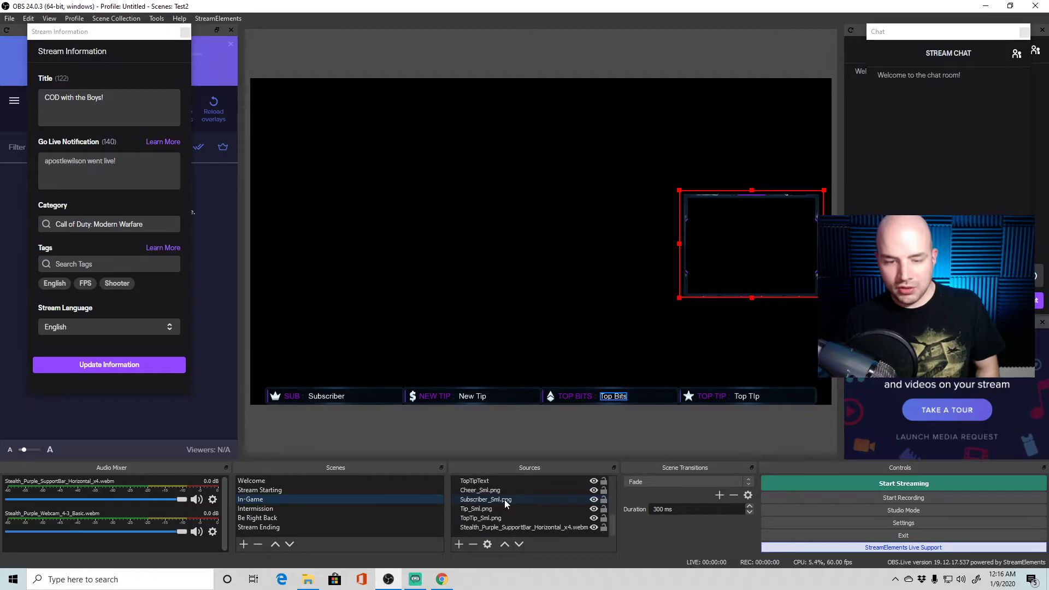
pyautogui.scroll(5, 507, 502)
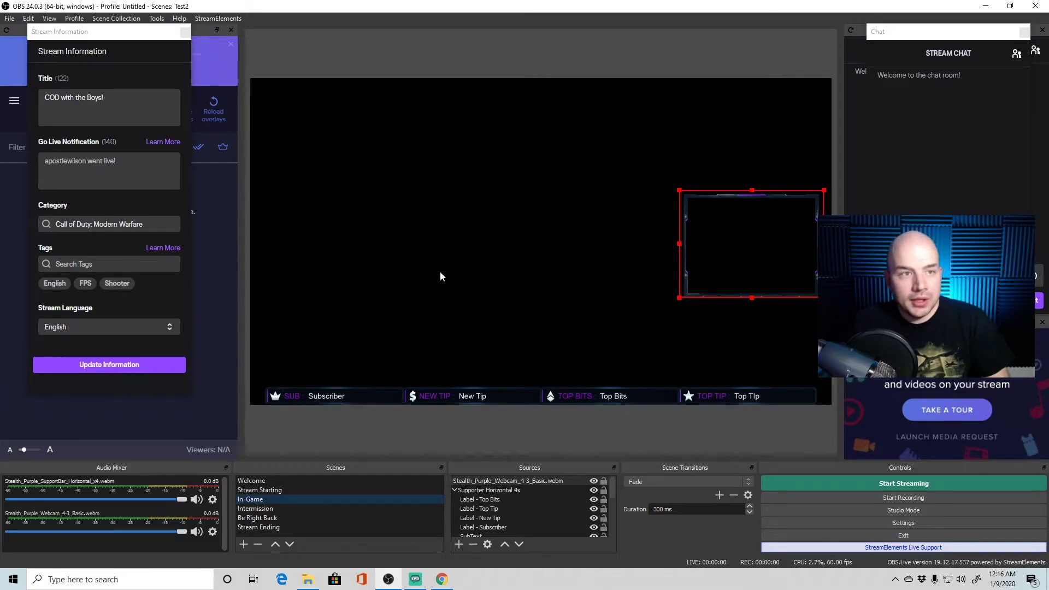
pyautogui.click(133, 18)
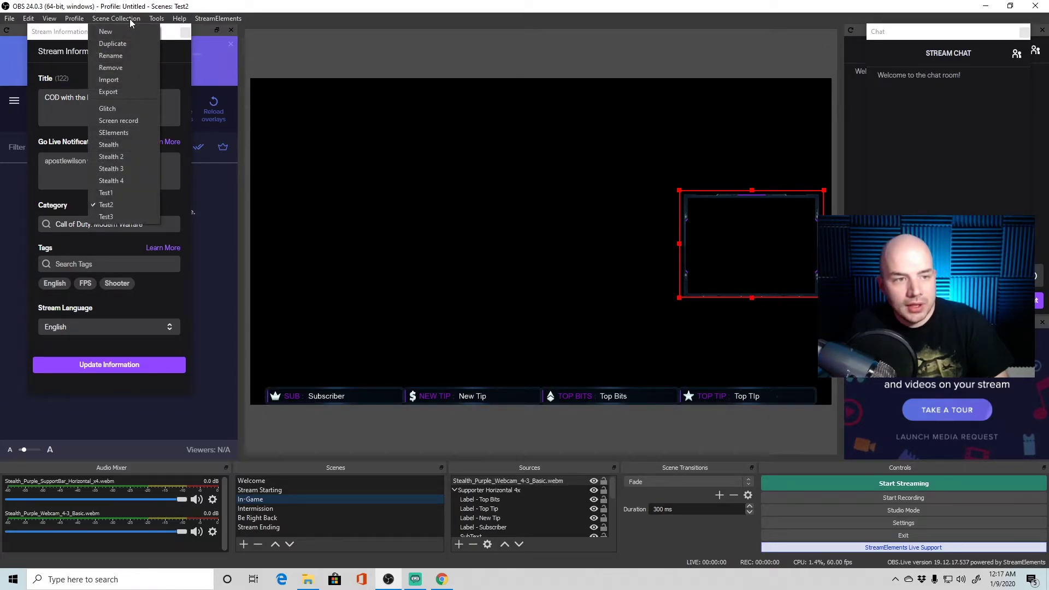
pyautogui.click(129, 217)
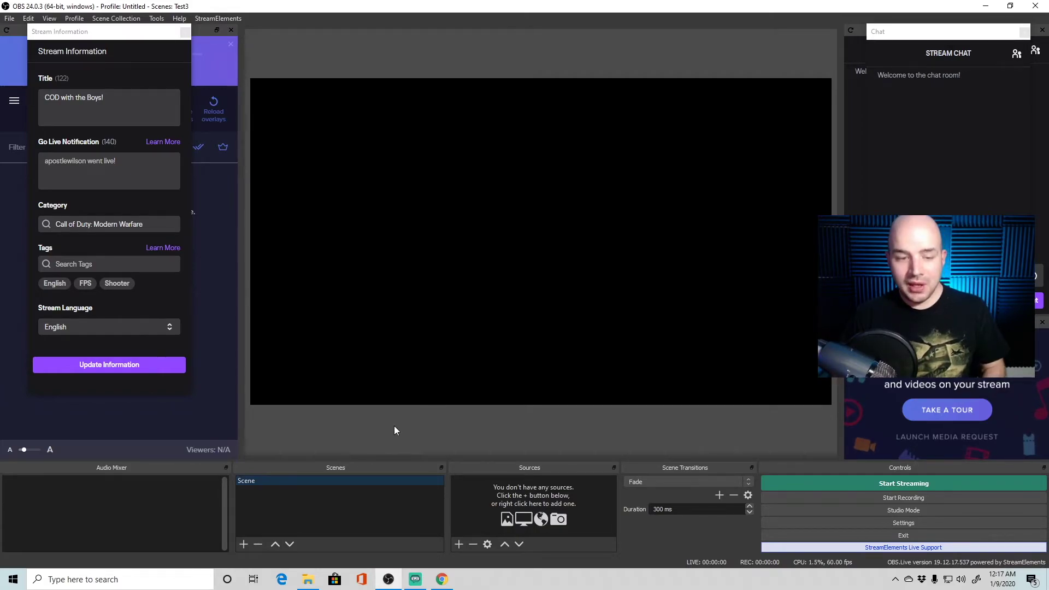
# Rename the only scene in the Test3 collection as Starting
pyautogui.rightClick(261, 480)
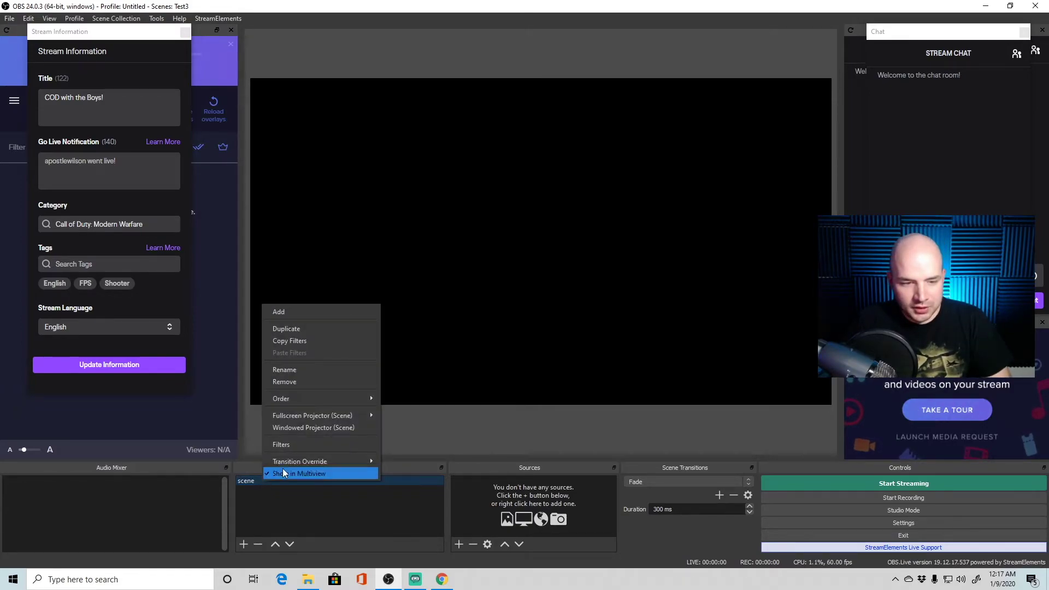
pyautogui.click(296, 377)
pyautogui.click(575, 303)
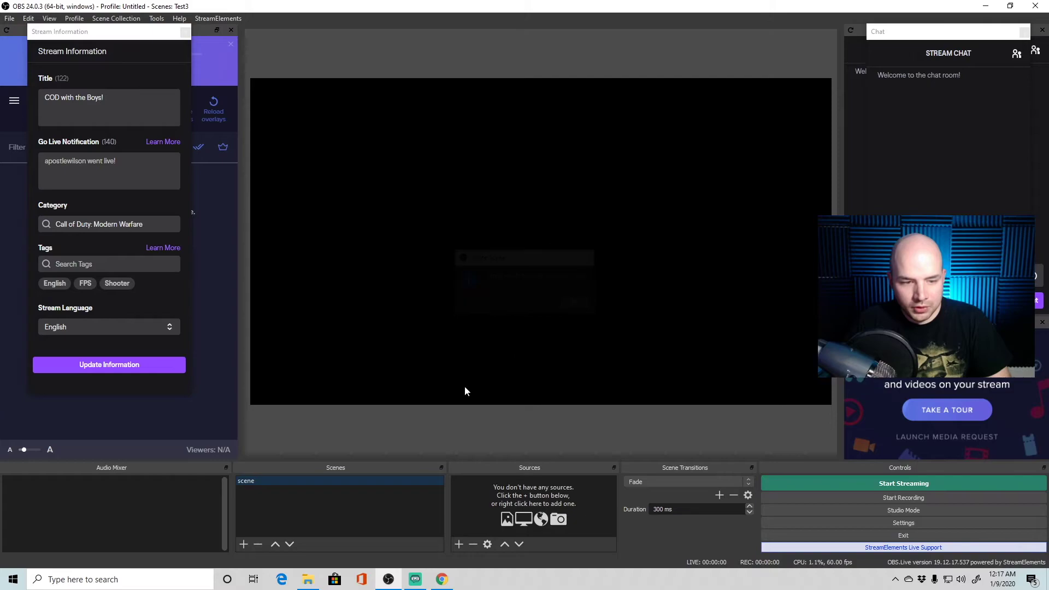
pyautogui.rightClick(265, 480)
pyautogui.click(298, 371)
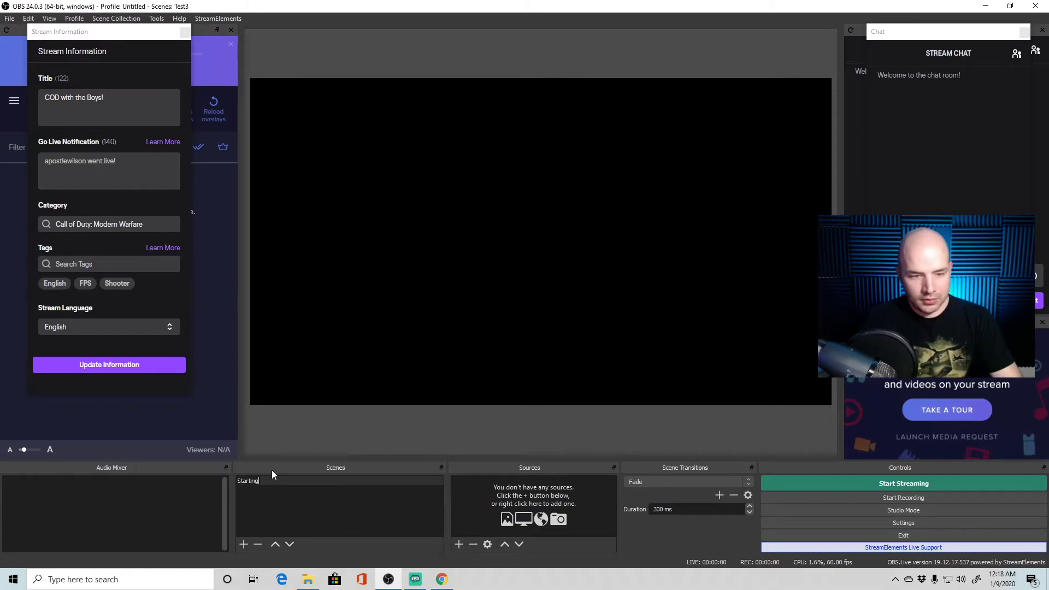
pyautogui.click(296, 522)
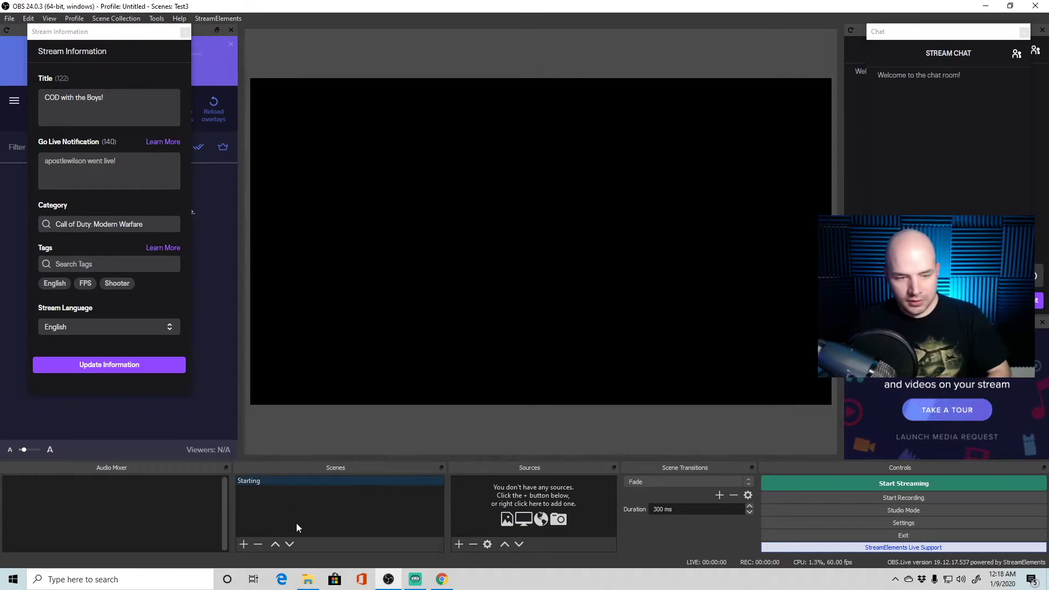
# Add a new media source with the default name to the Starting scene and enable looping for it
pyautogui.click(458, 544)
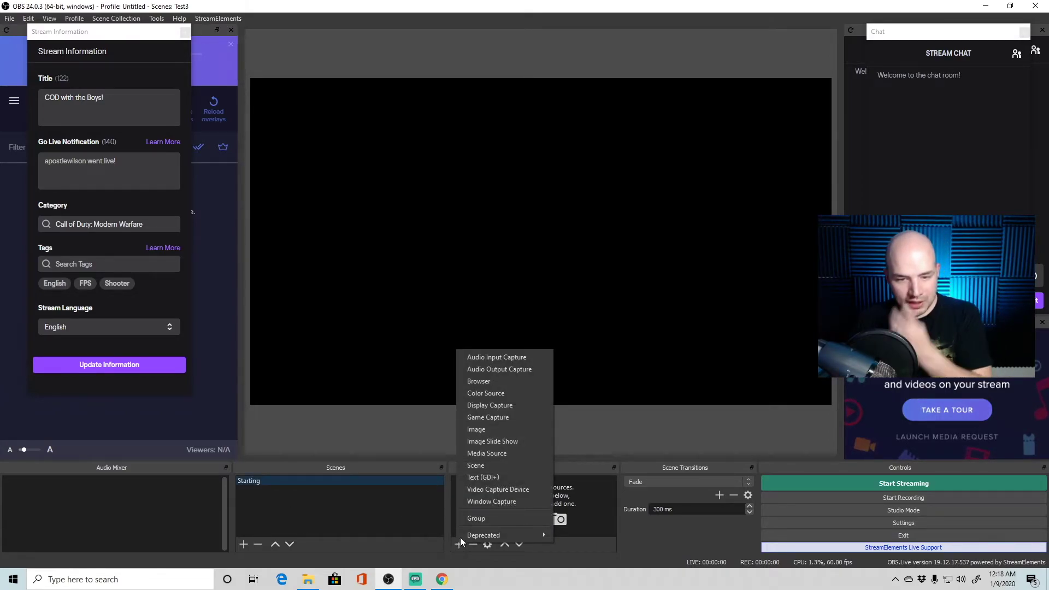
pyautogui.click(487, 453)
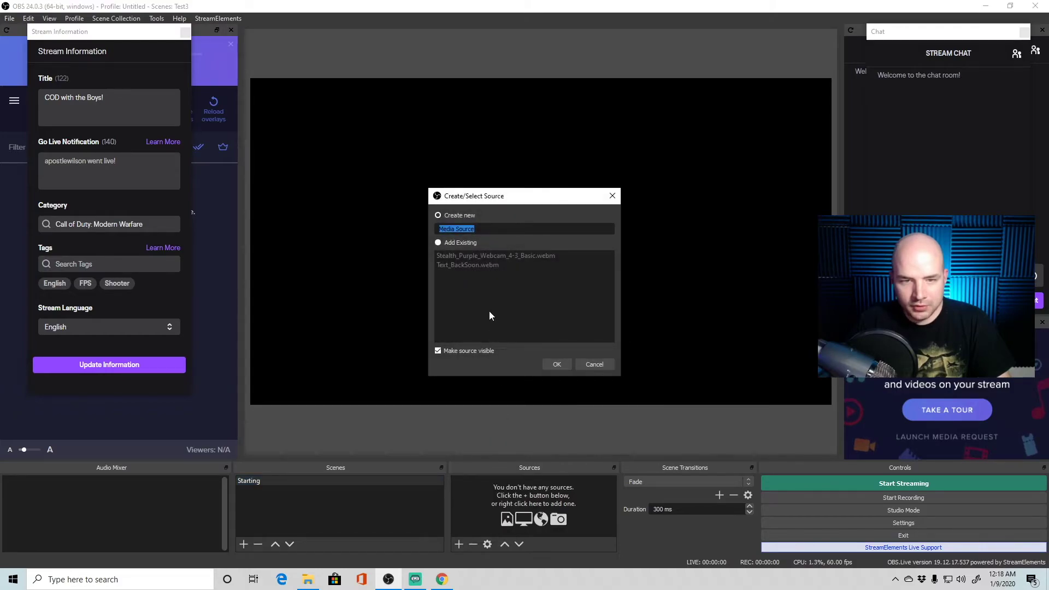
pyautogui.click(553, 364)
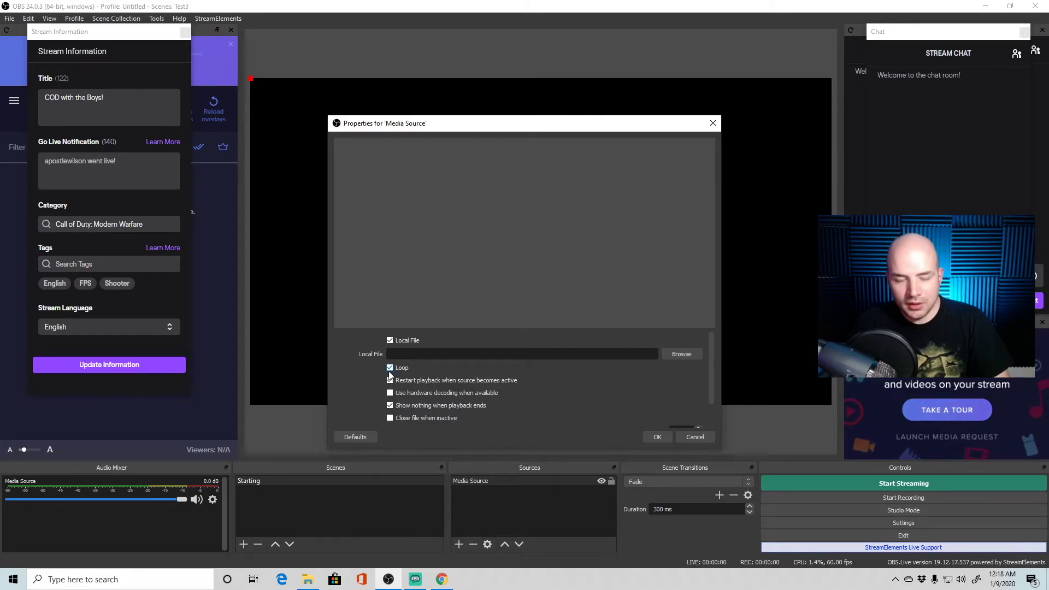
# Load glitchpro-Intermission-Starting-blank.webm from the desktop GlitchPro package's Animated-Intermission-Banner folder into the media source and accept its properties
pyautogui.click(677, 353)
pyautogui.click(379, 276)
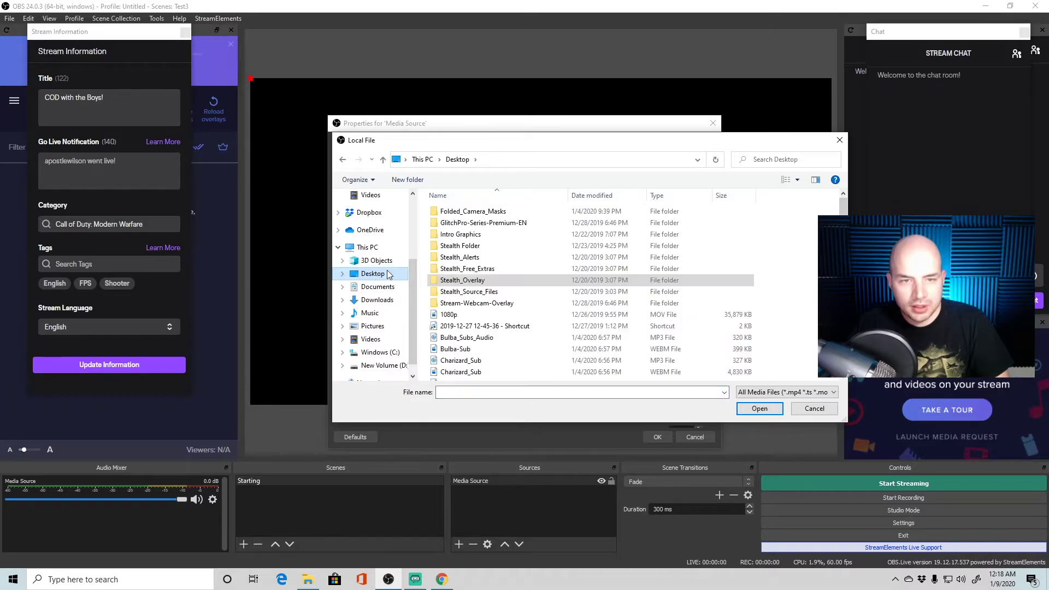
pyautogui.doubleClick(484, 223)
pyautogui.doubleClick(480, 213)
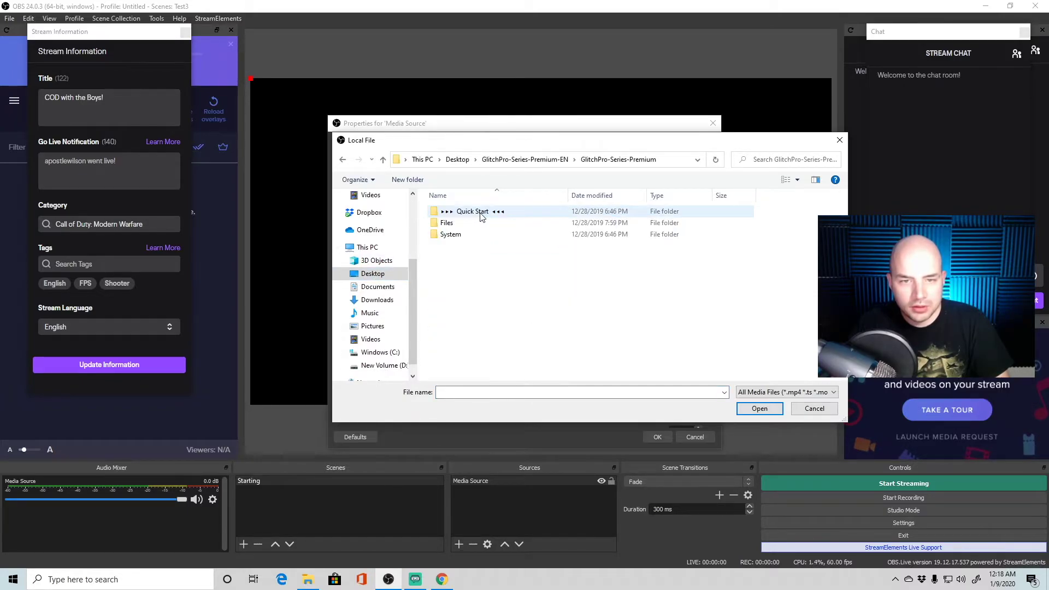
pyautogui.doubleClick(464, 224)
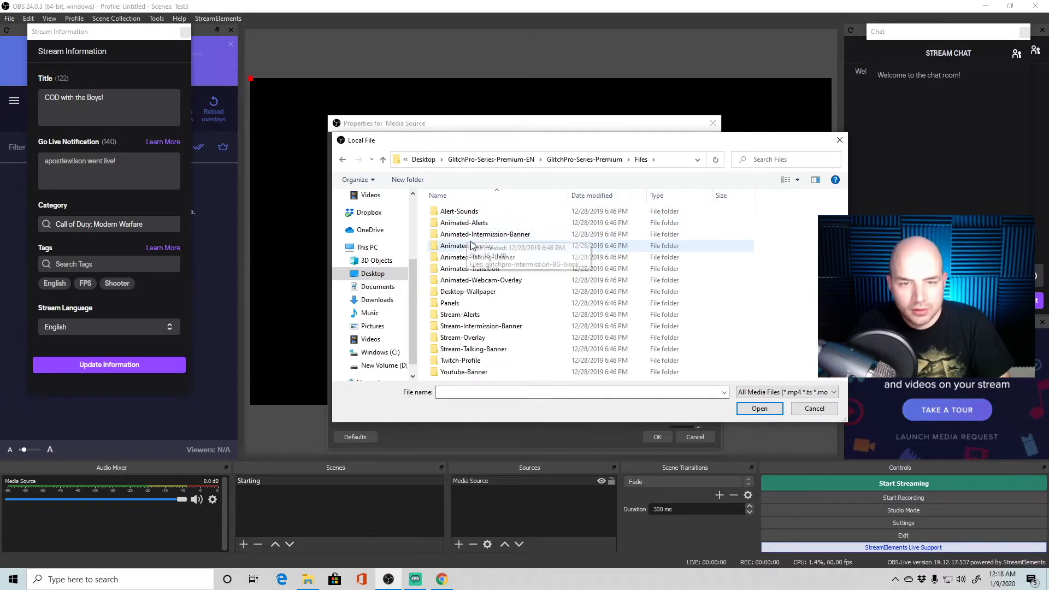
pyautogui.doubleClick(483, 234)
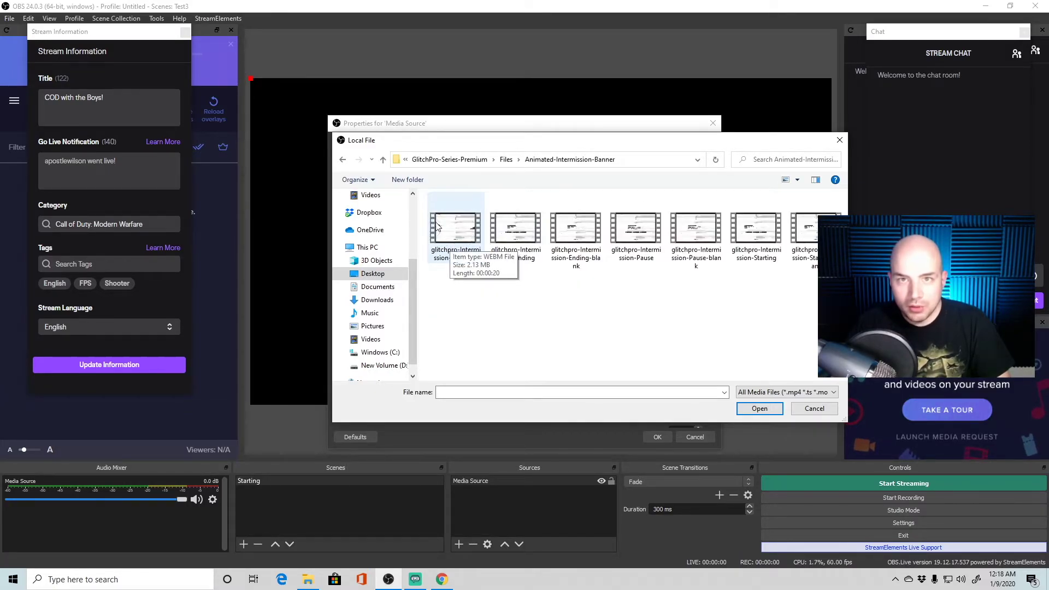
pyautogui.doubleClick(808, 230)
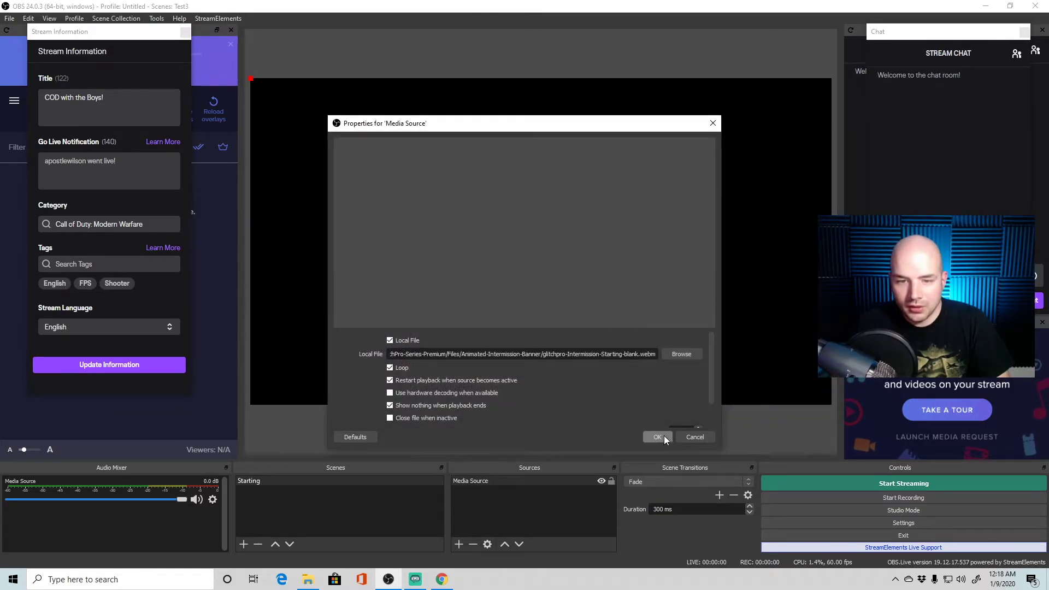
pyautogui.click(657, 436)
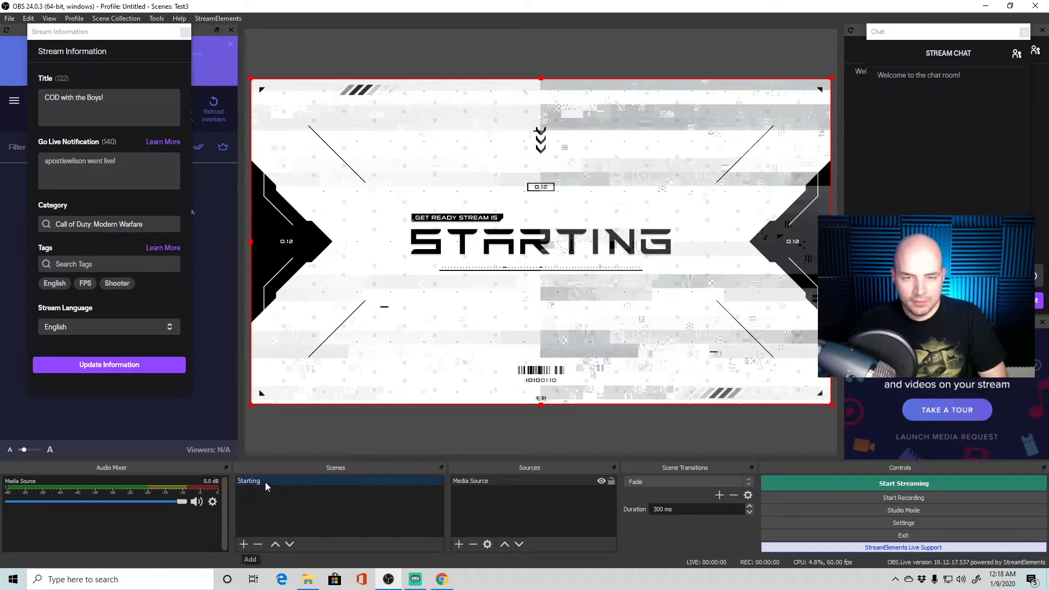
# Add a new scene named stinger to the collection
pyautogui.click(242, 544)
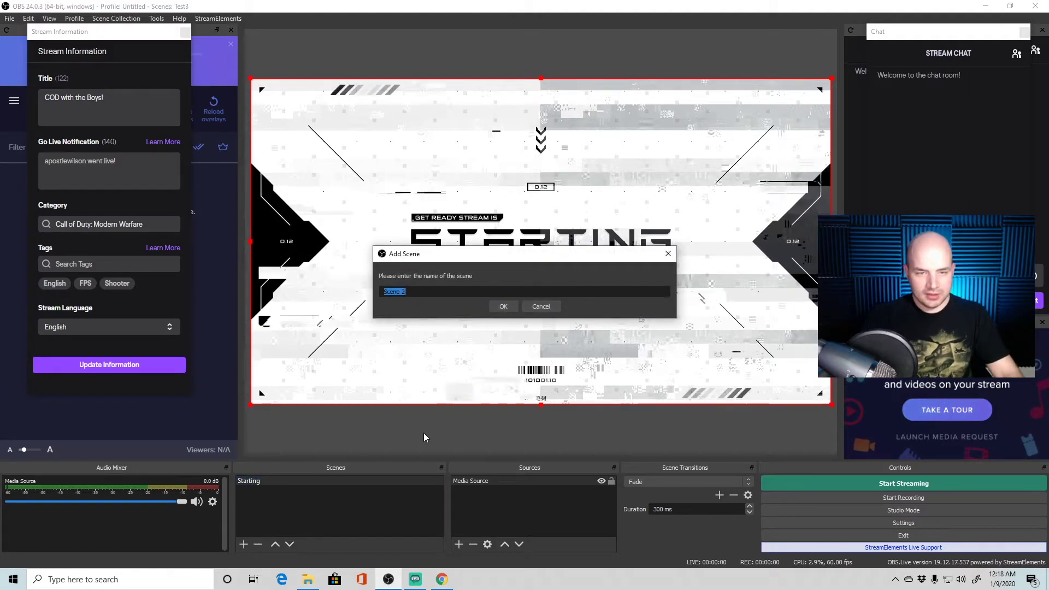
pyautogui.write('G')
pyautogui.press('BackSpace')
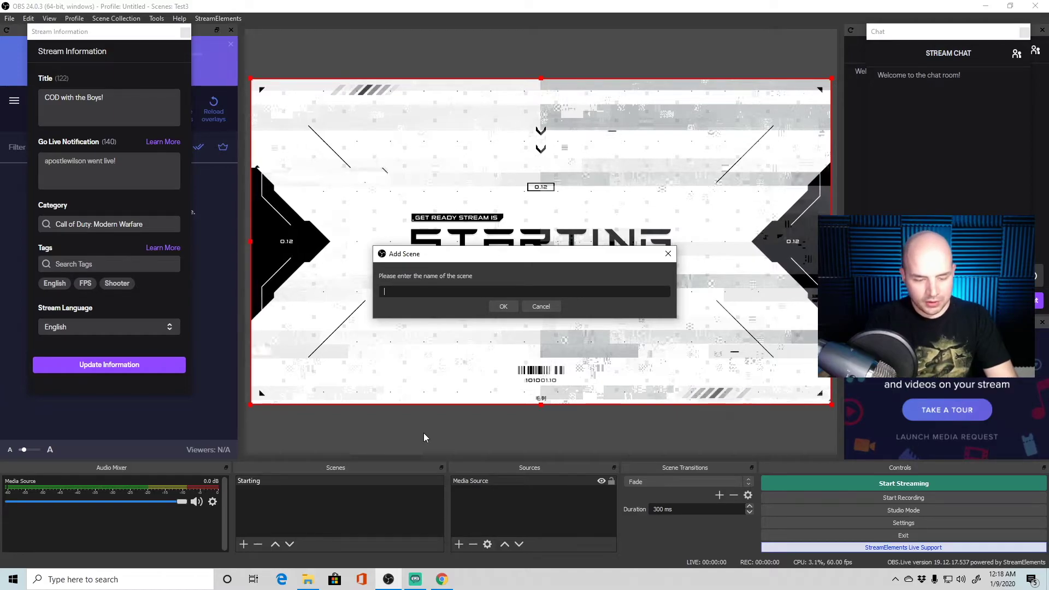
pyautogui.write('stinger')
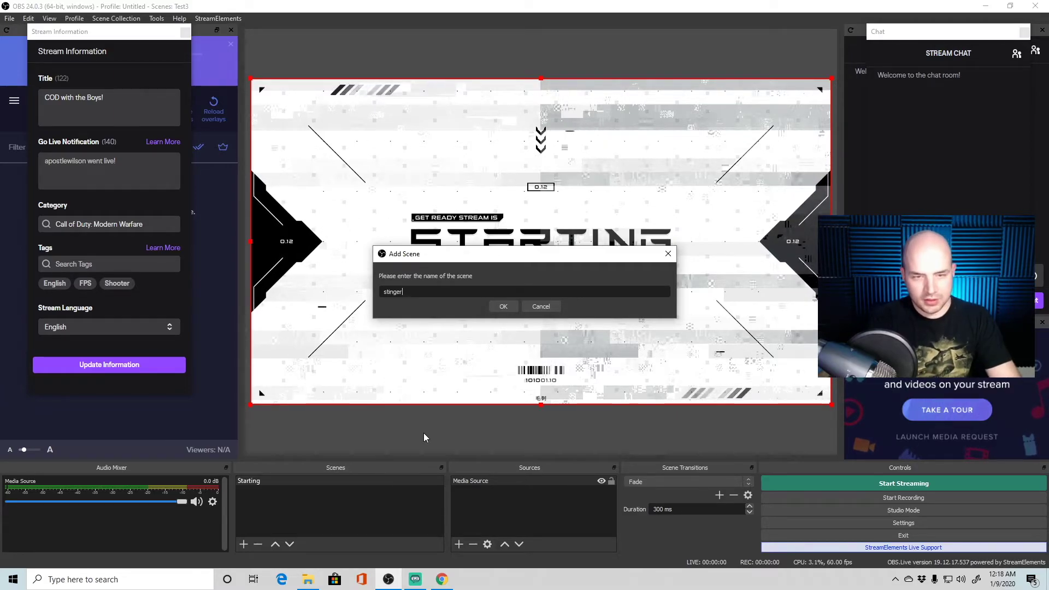
pyautogui.click(502, 306)
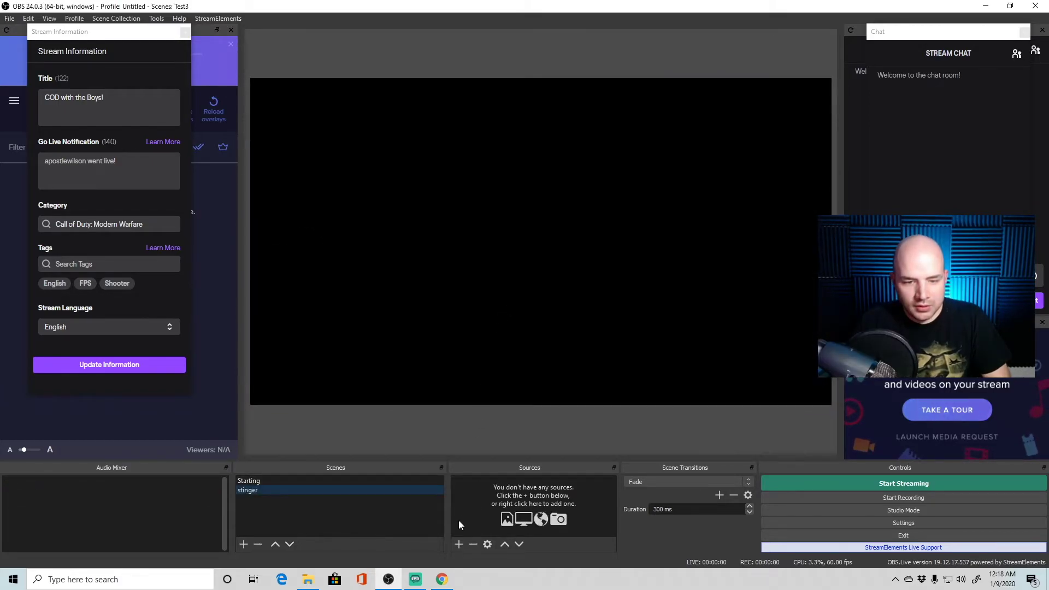
# Add a new media source named stinger1 to the stinger scene
pyautogui.click(458, 544)
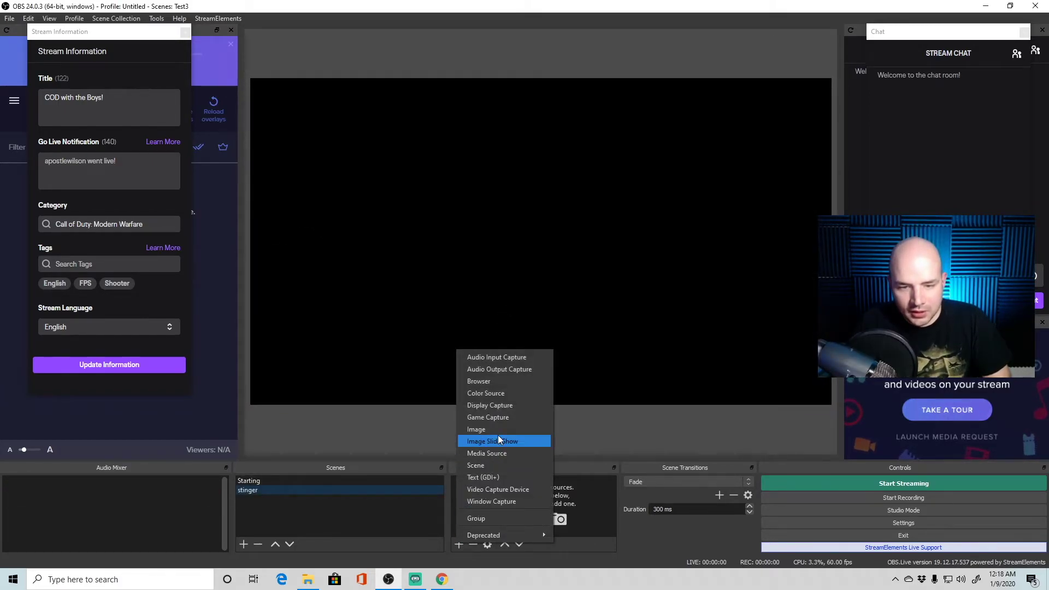
pyautogui.click(494, 453)
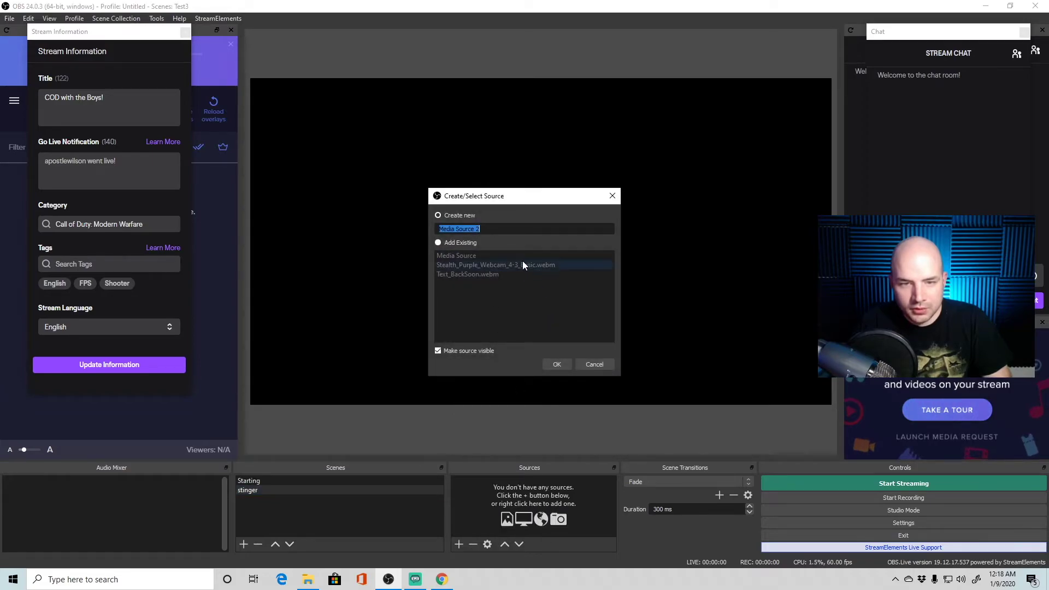
pyautogui.write('stinger')
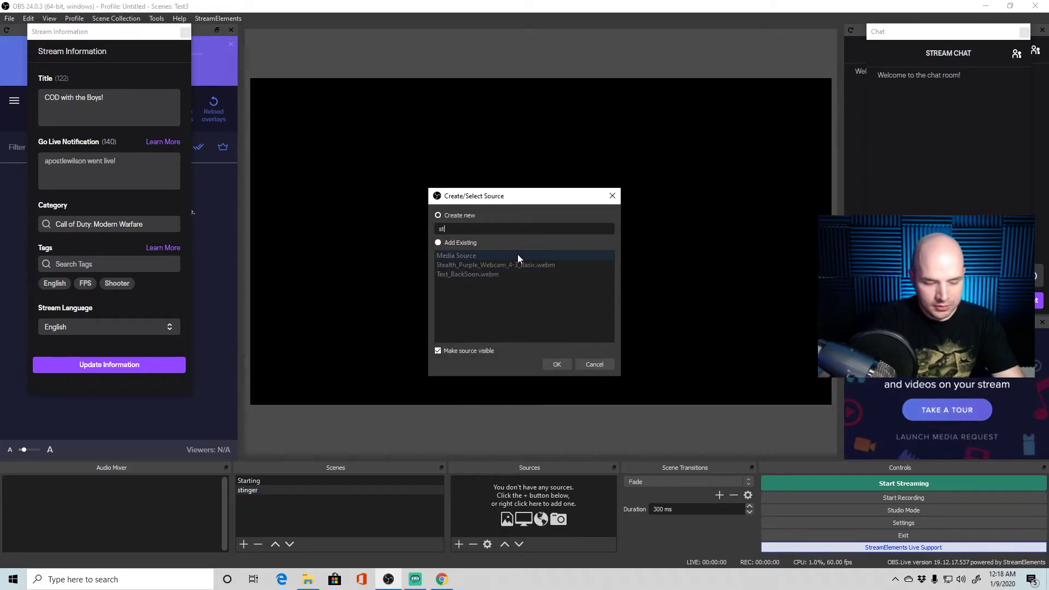
pyautogui.click(559, 364)
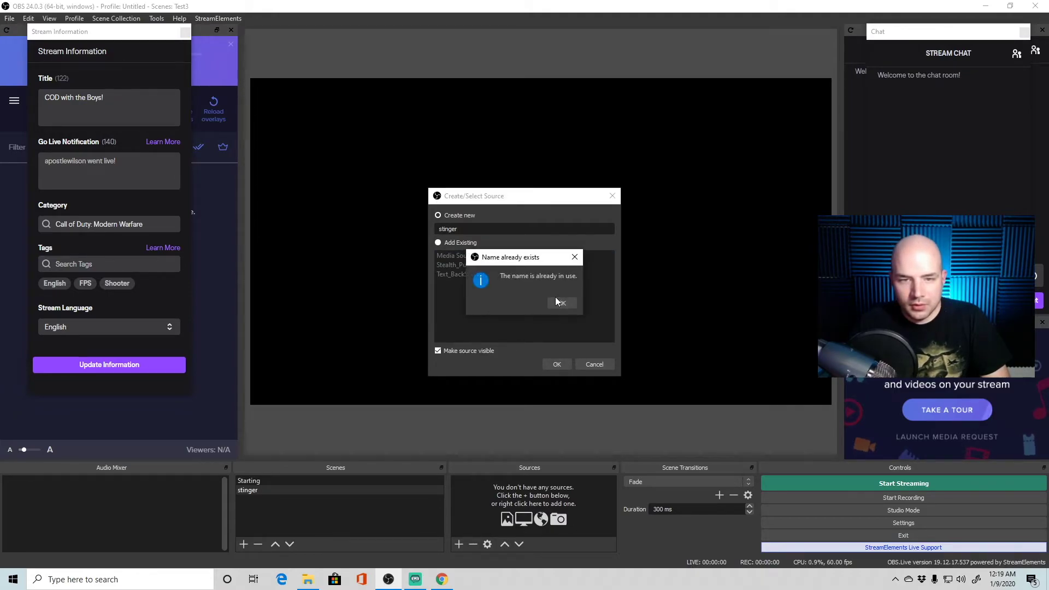
pyautogui.click(561, 303)
pyautogui.write('1')
pyautogui.click(557, 365)
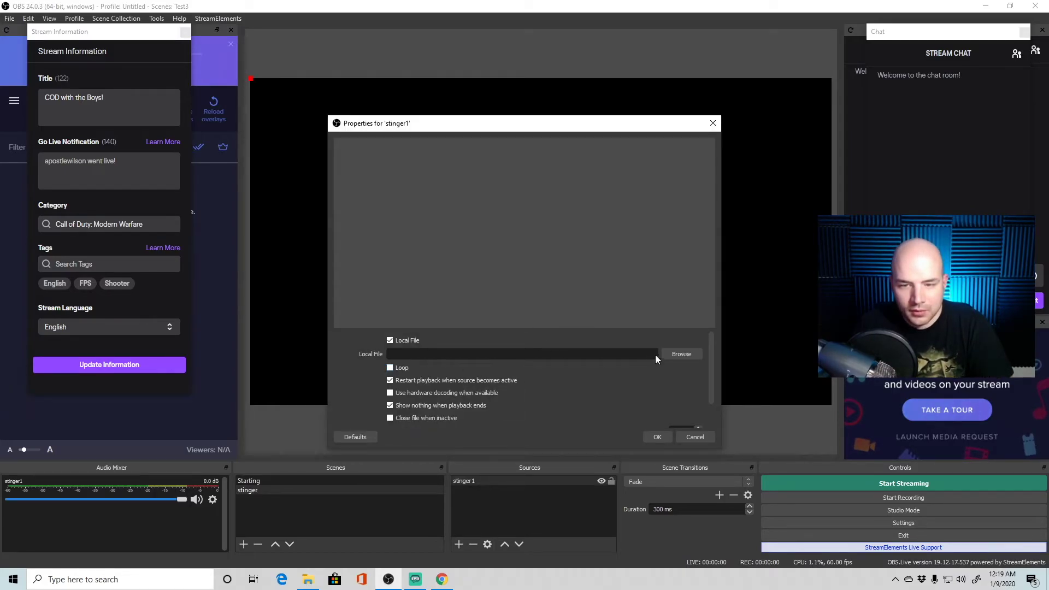
# Load glitchpro-transition.webm from the GlitchPro package's Animated-Transition folder into the stinger1 source without looping, and accept its properties
pyautogui.click(682, 355)
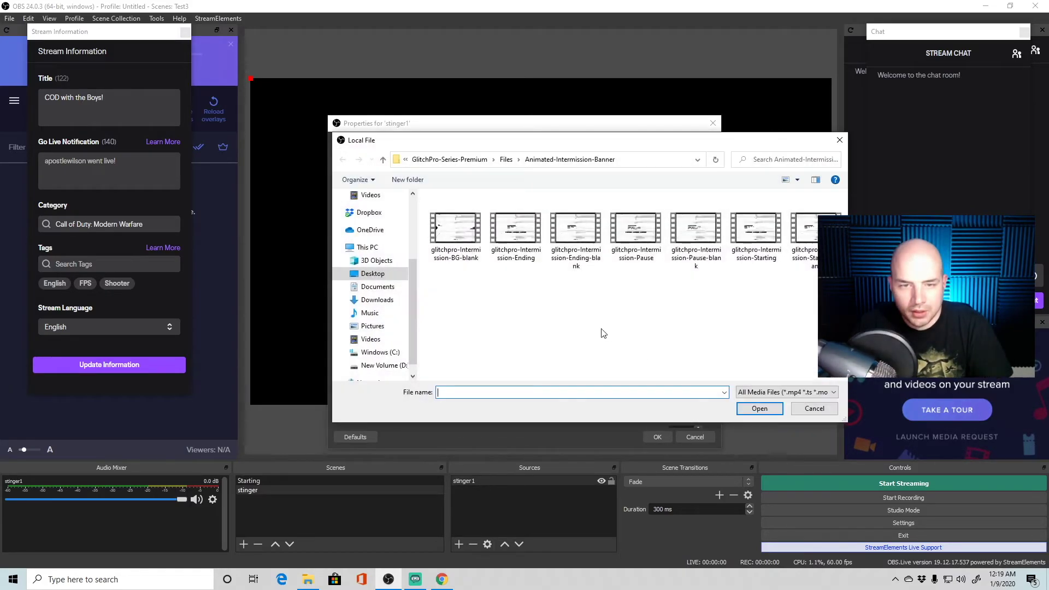
pyautogui.click(385, 276)
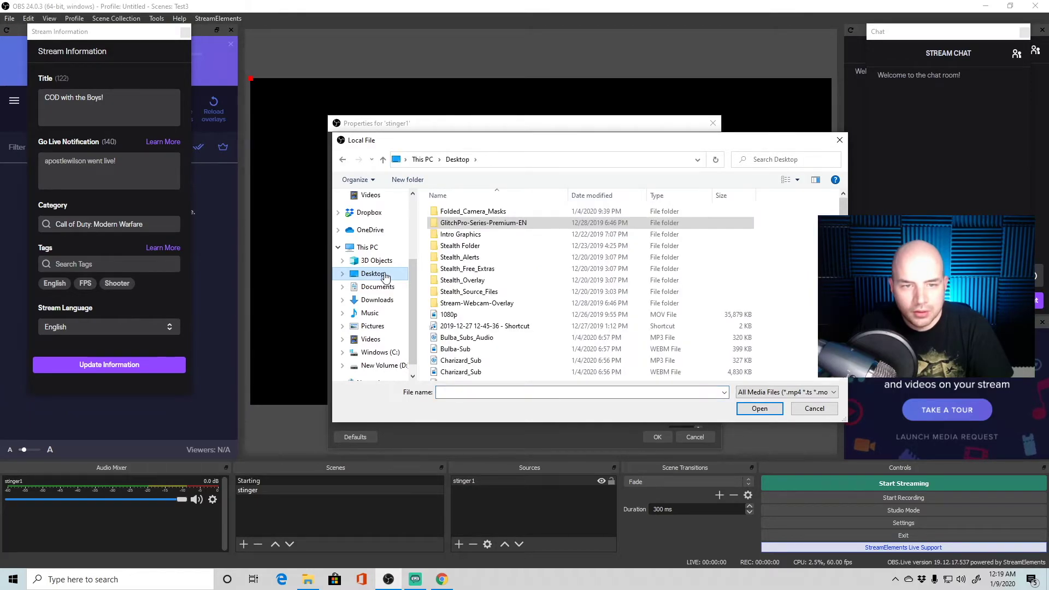
pyautogui.doubleClick(492, 225)
pyautogui.doubleClick(488, 212)
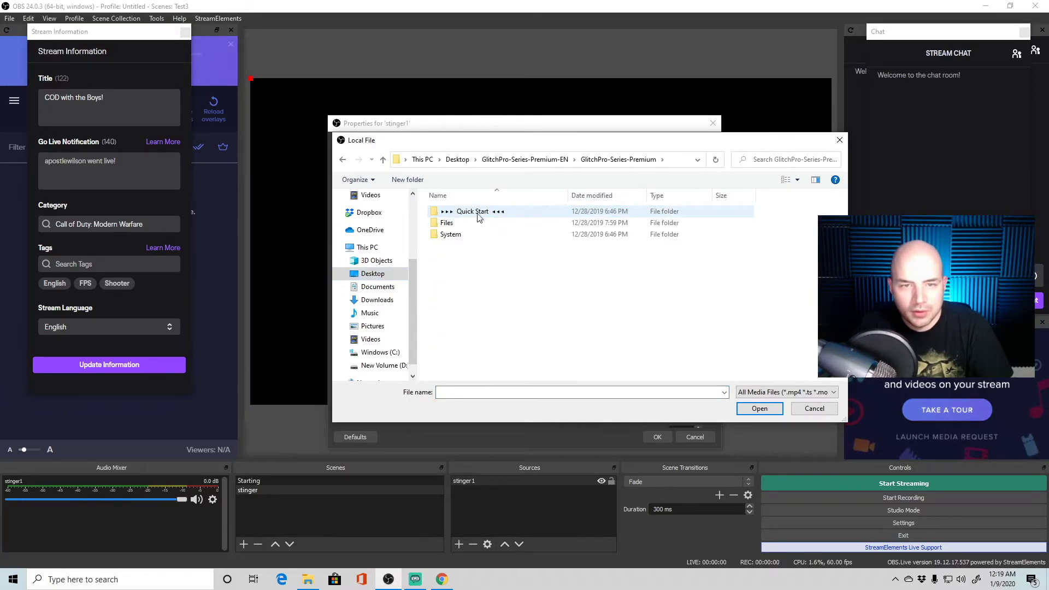
pyautogui.doubleClick(458, 224)
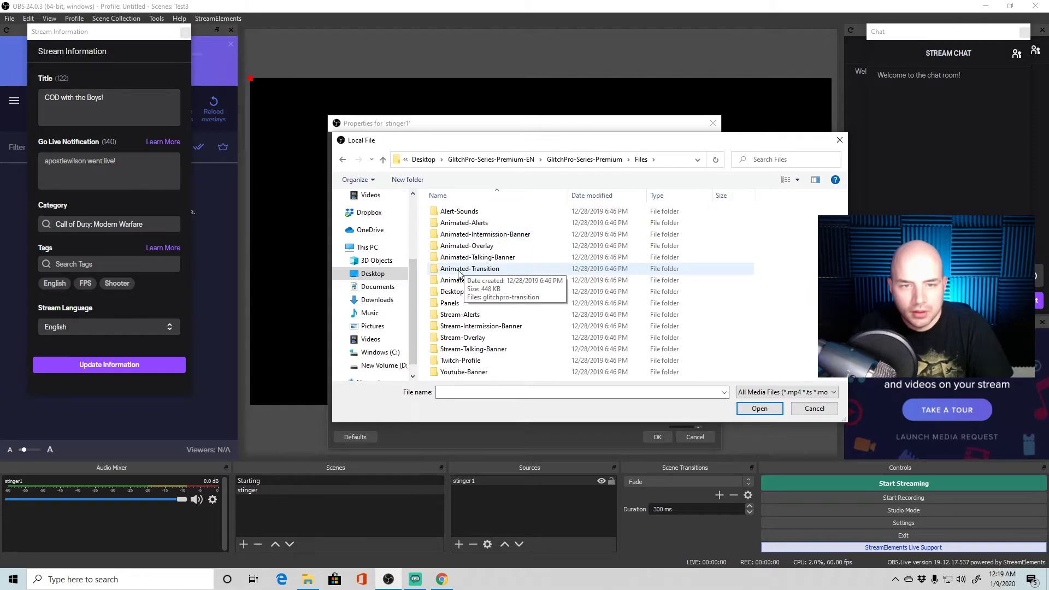
pyautogui.doubleClick(458, 269)
pyautogui.doubleClick(466, 243)
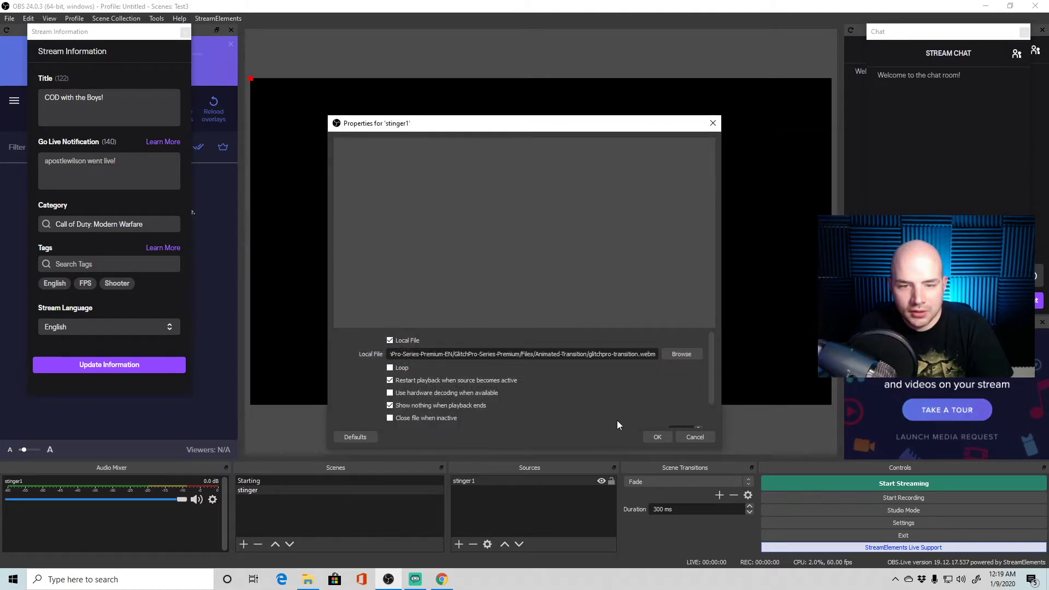
pyautogui.click(657, 437)
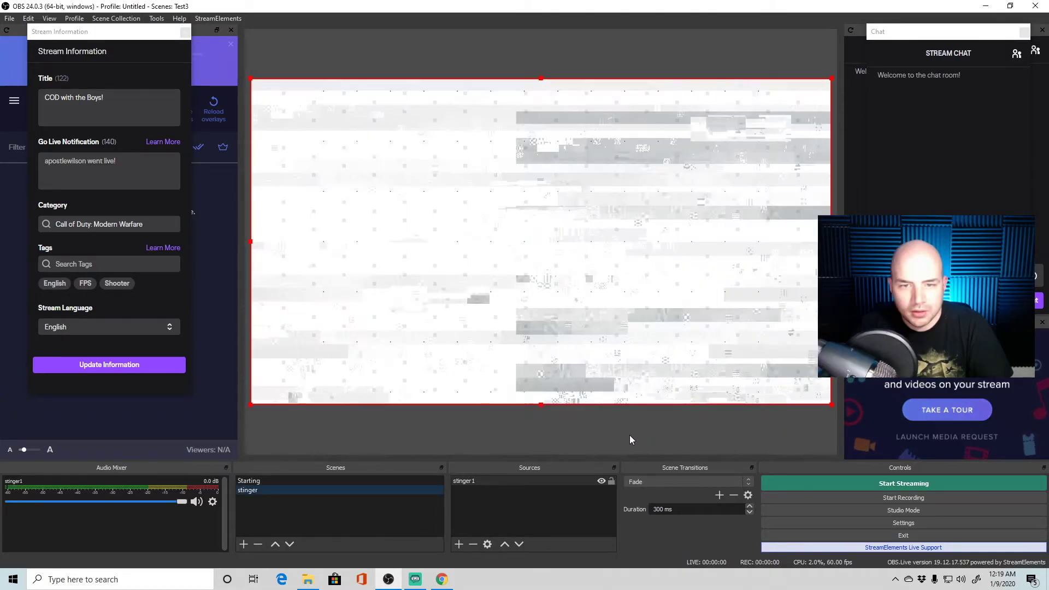
# Check the Starting and stinger scenes in the preview and add a new scene named gameplay to the collection
pyautogui.click(257, 480)
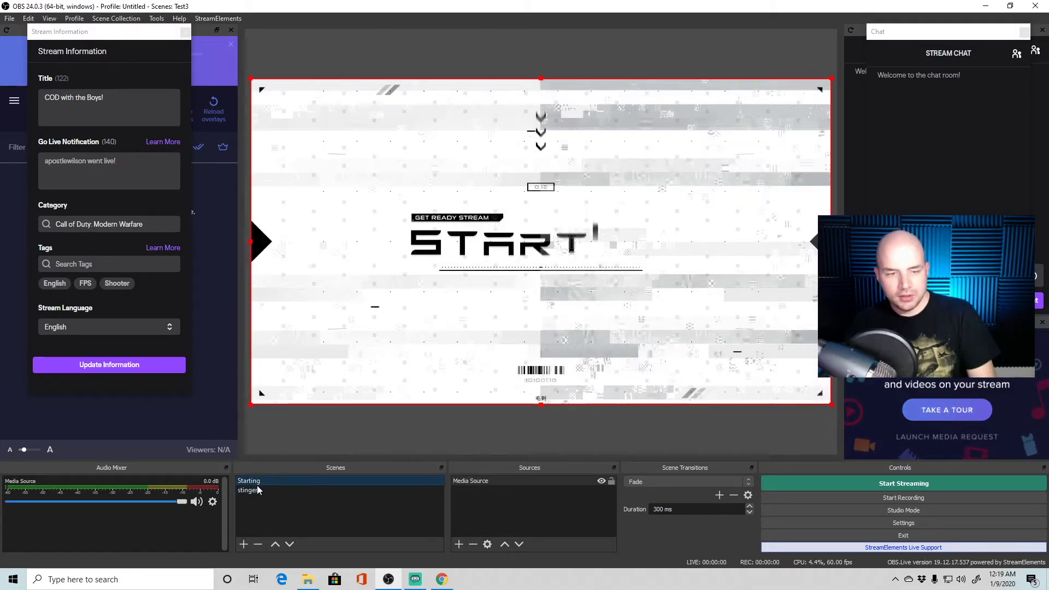
pyautogui.click(264, 490)
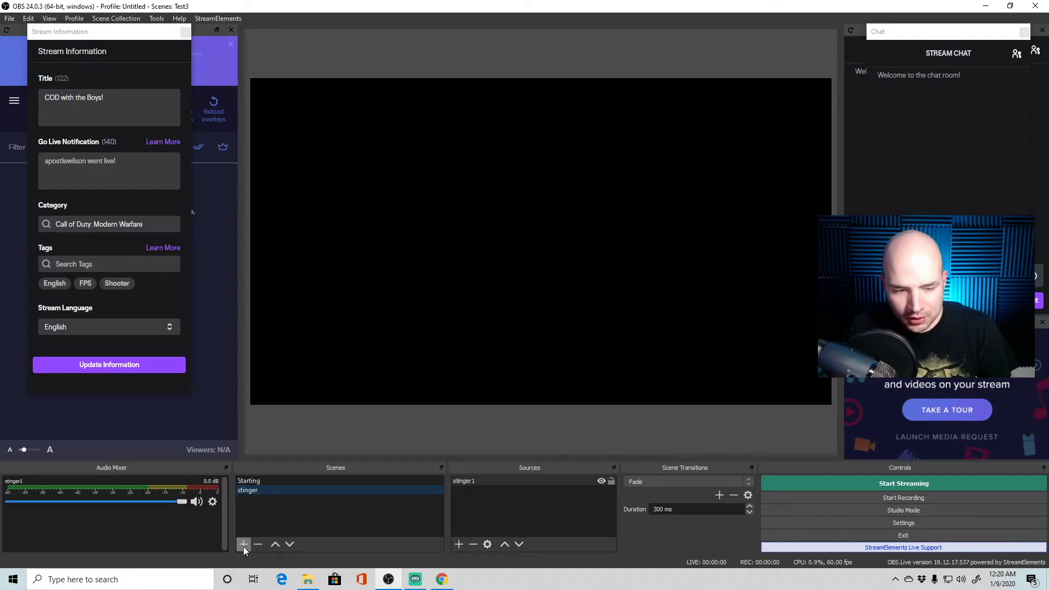
pyautogui.click(244, 545)
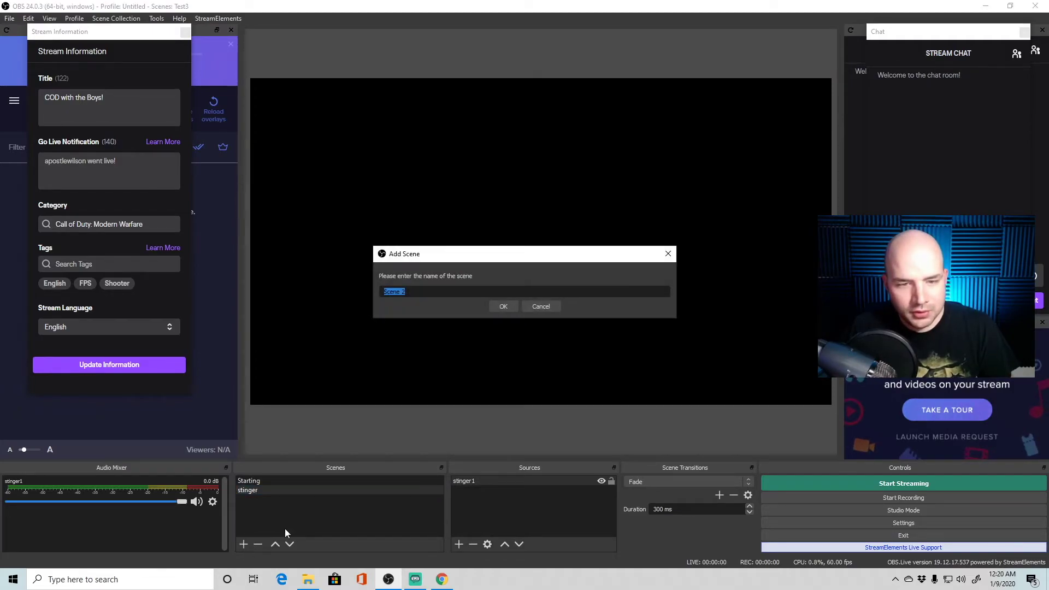
pyautogui.write('gam')
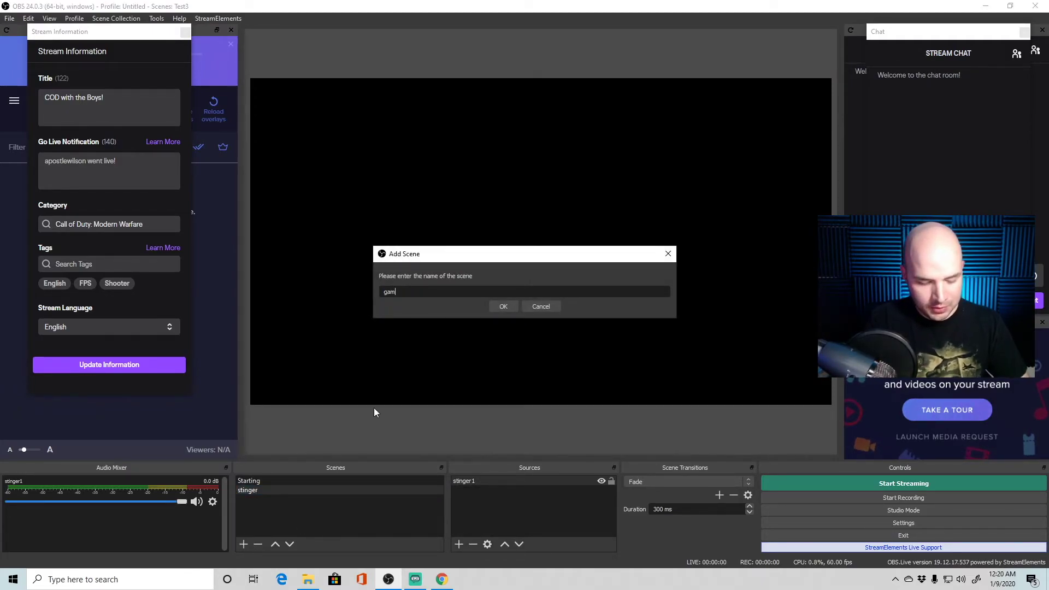
pyautogui.write('eplay')
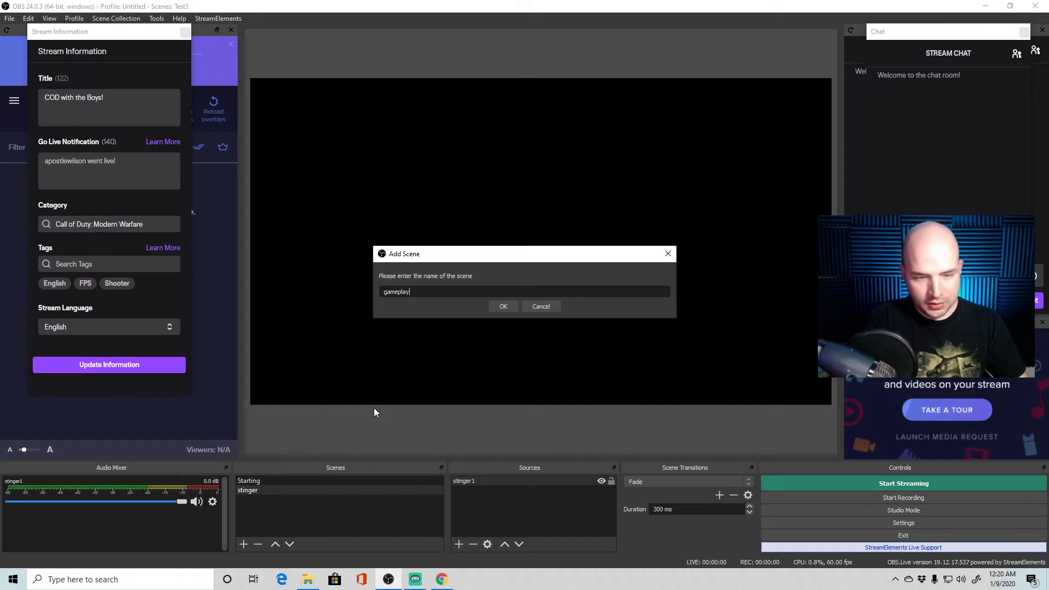
pyautogui.click(503, 307)
# Add a new media source named game to the gameplay scene
pyautogui.click(457, 544)
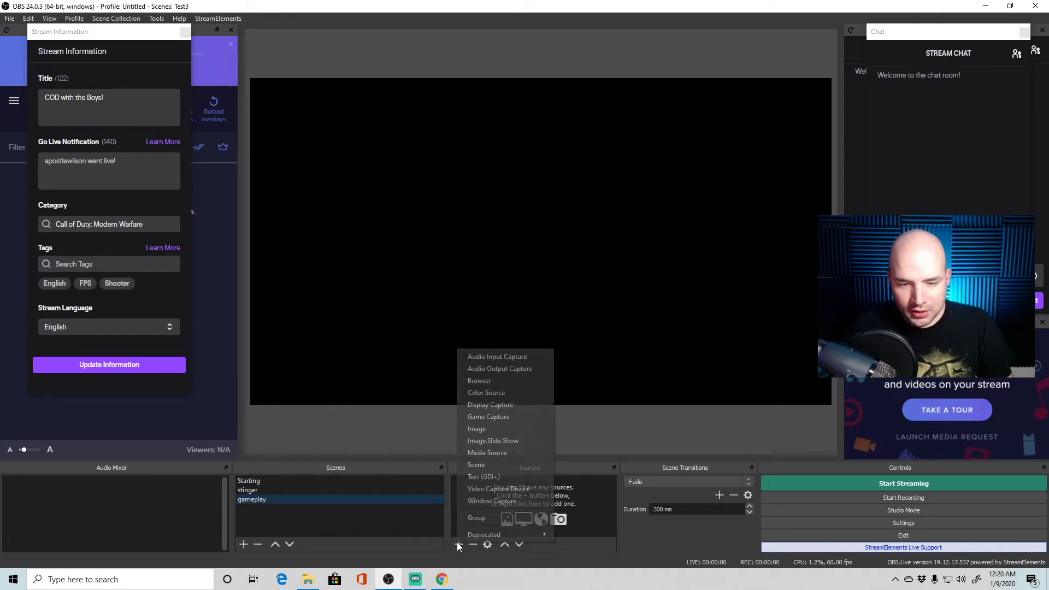
pyautogui.click(493, 452)
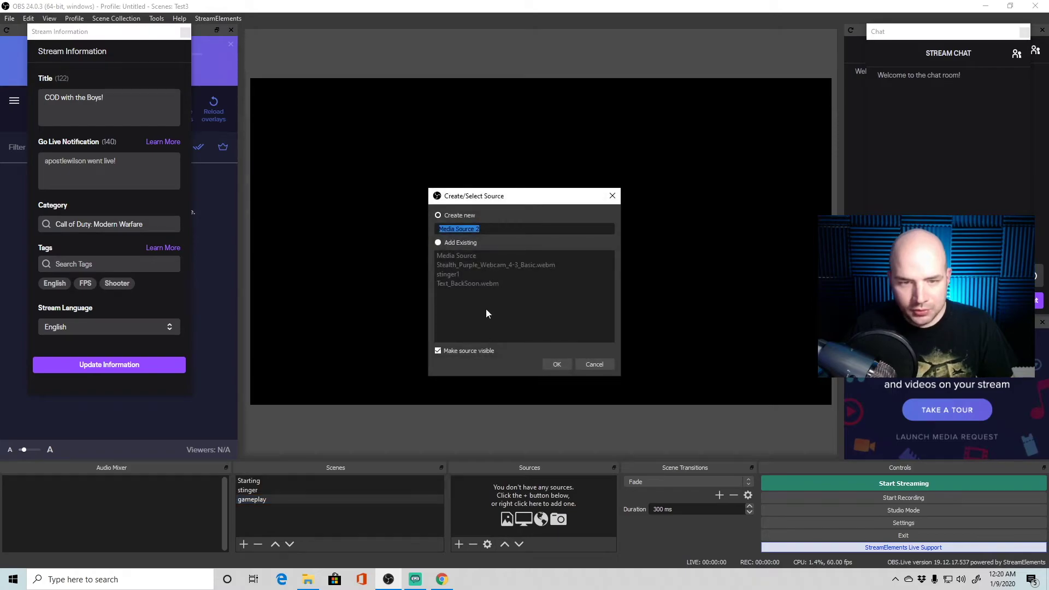
pyautogui.write('game')
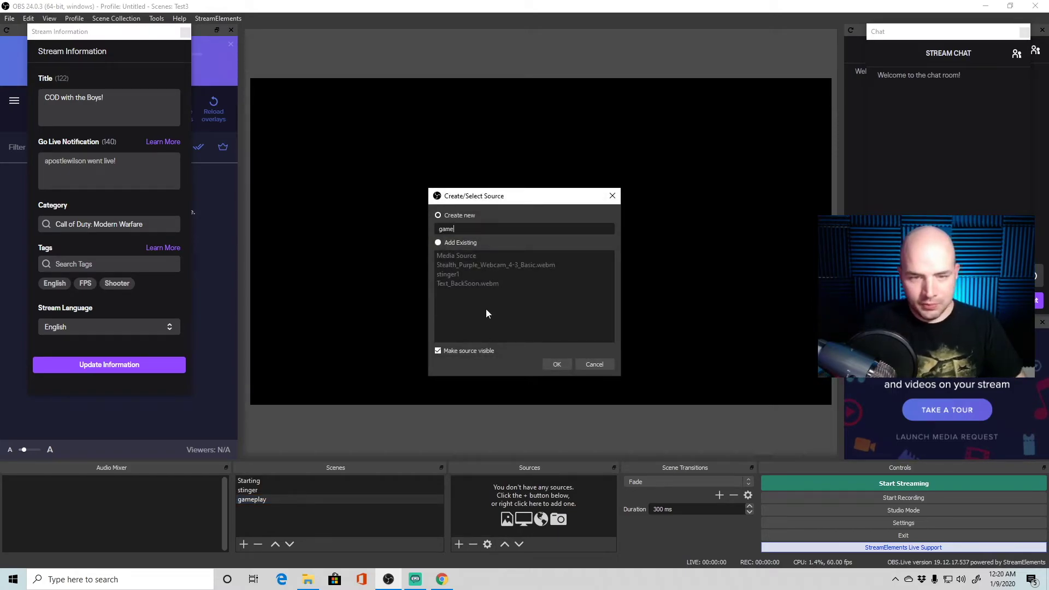
pyautogui.click(556, 364)
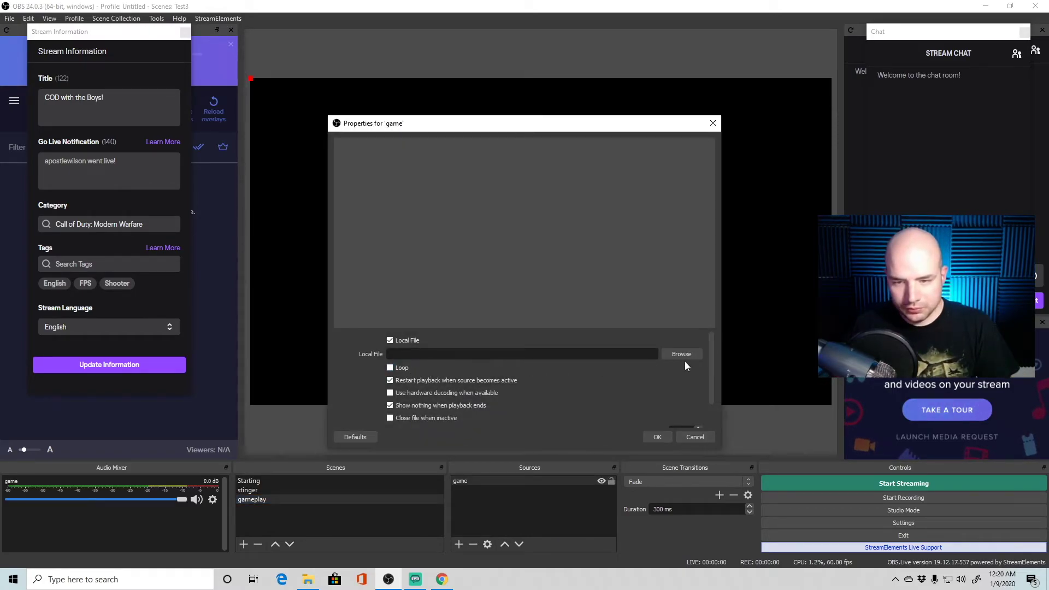
# Set the game source to loop glitchpro-Overlay-1.webm from the GlitchPro package's Animated-Overlay folder, and accept its properties
pyautogui.click(390, 368)
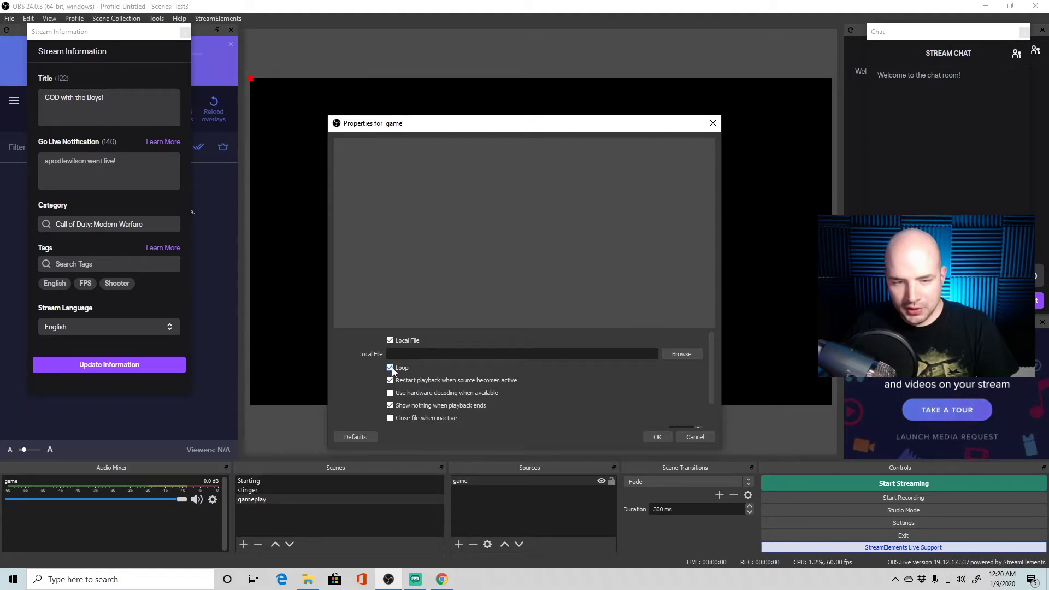
pyautogui.click(682, 355)
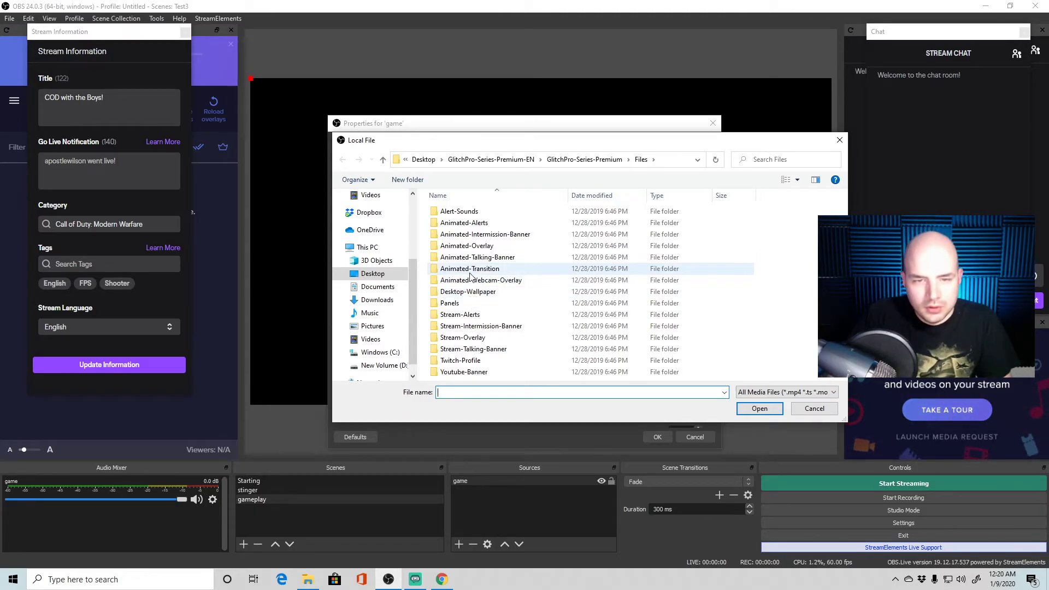
pyautogui.doubleClick(473, 247)
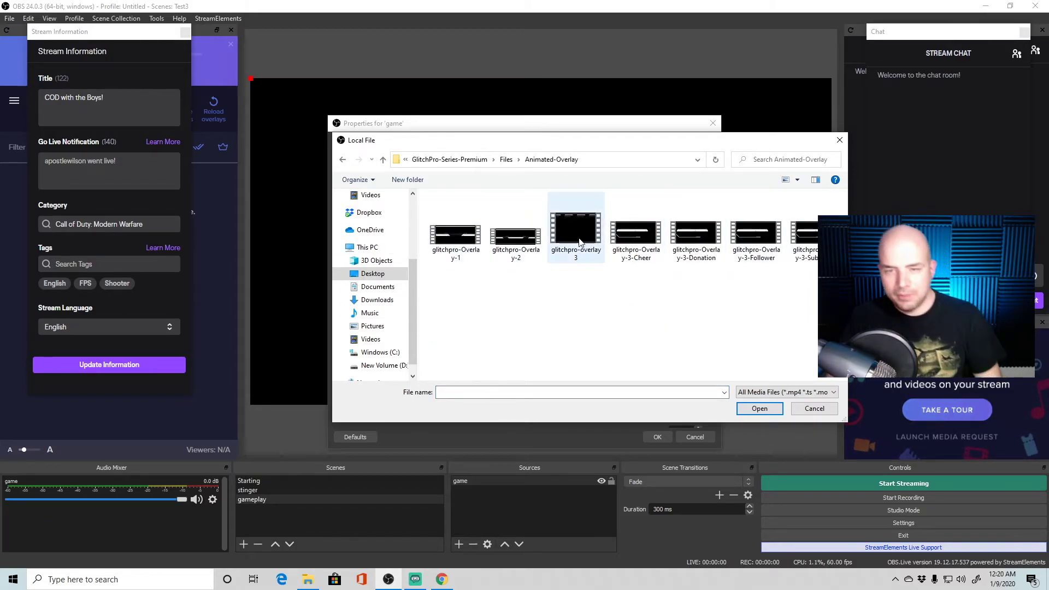
pyautogui.doubleClick(456, 235)
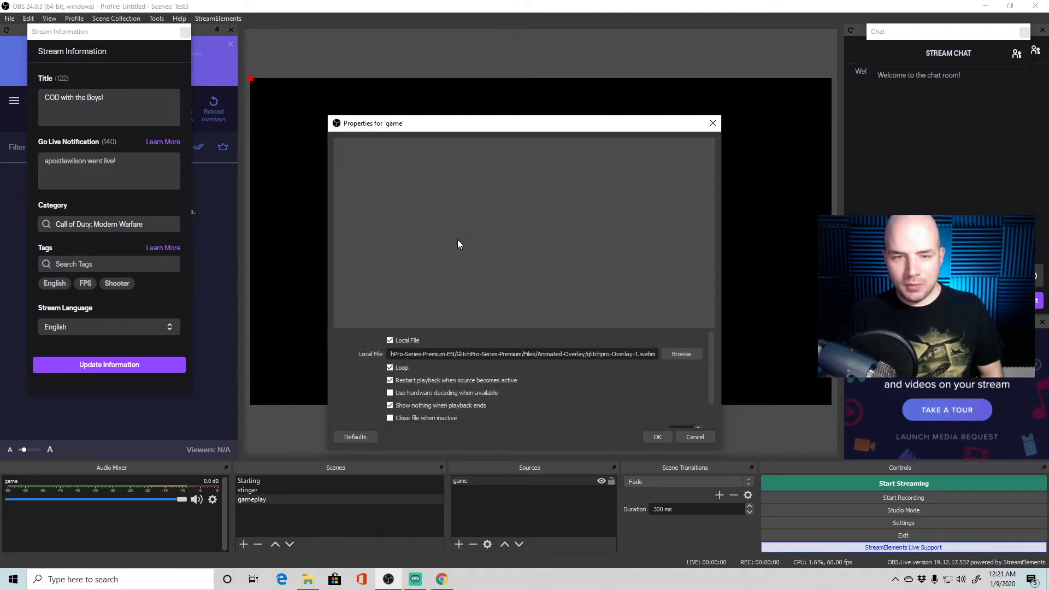
pyautogui.click(651, 437)
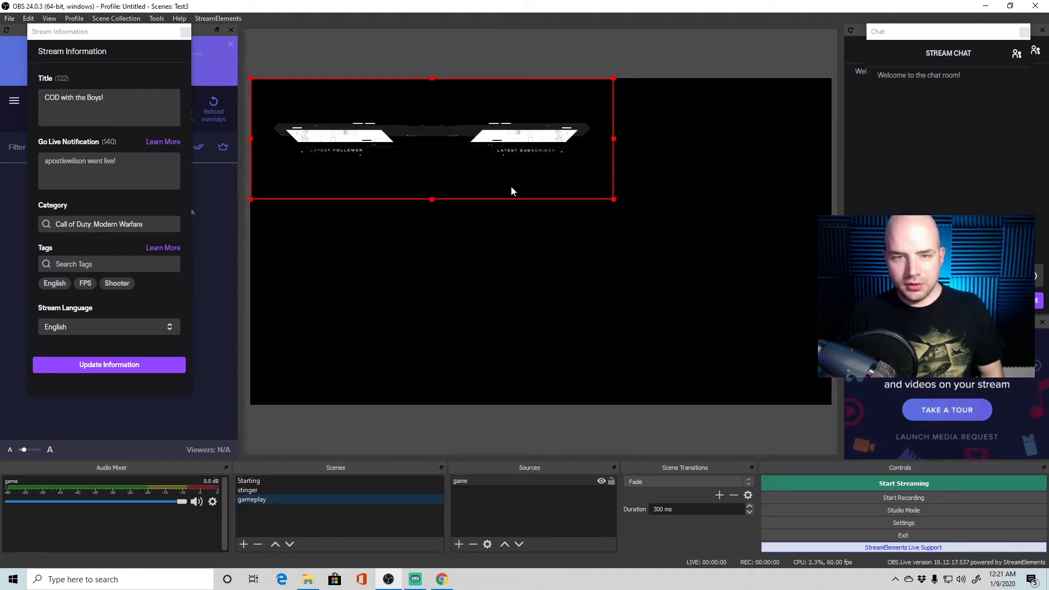
# Shrink the game overlay to roughly half the canvas width and place it at the canvas's bottom centre
pyautogui.moveTo(569, 298); pyautogui.dragTo(601, 343)
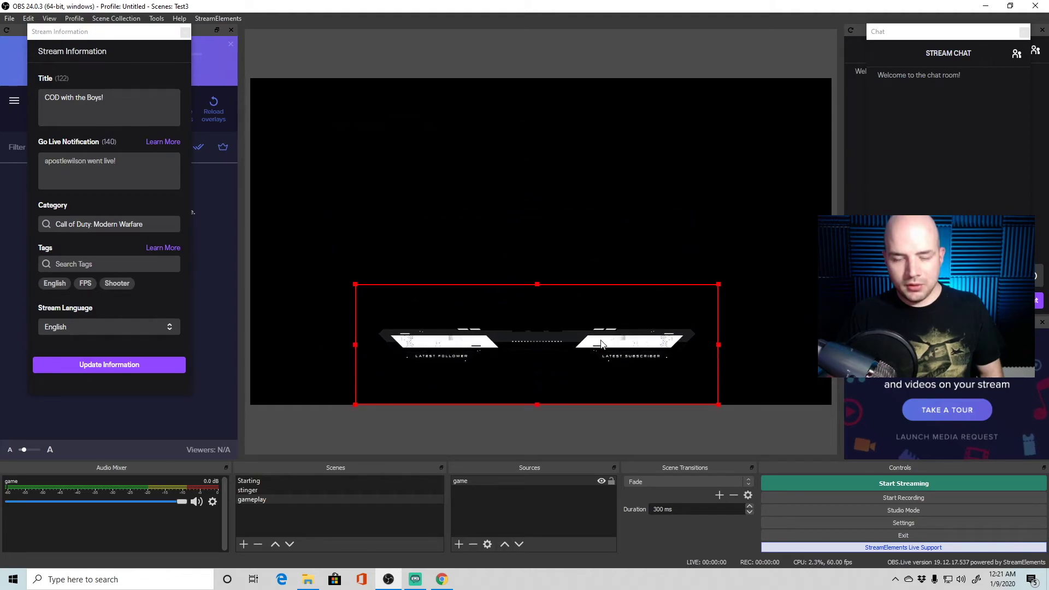
pyautogui.moveTo(719, 288); pyautogui.dragTo(626, 315)
pyautogui.moveTo(549, 356); pyautogui.dragTo(602, 355)
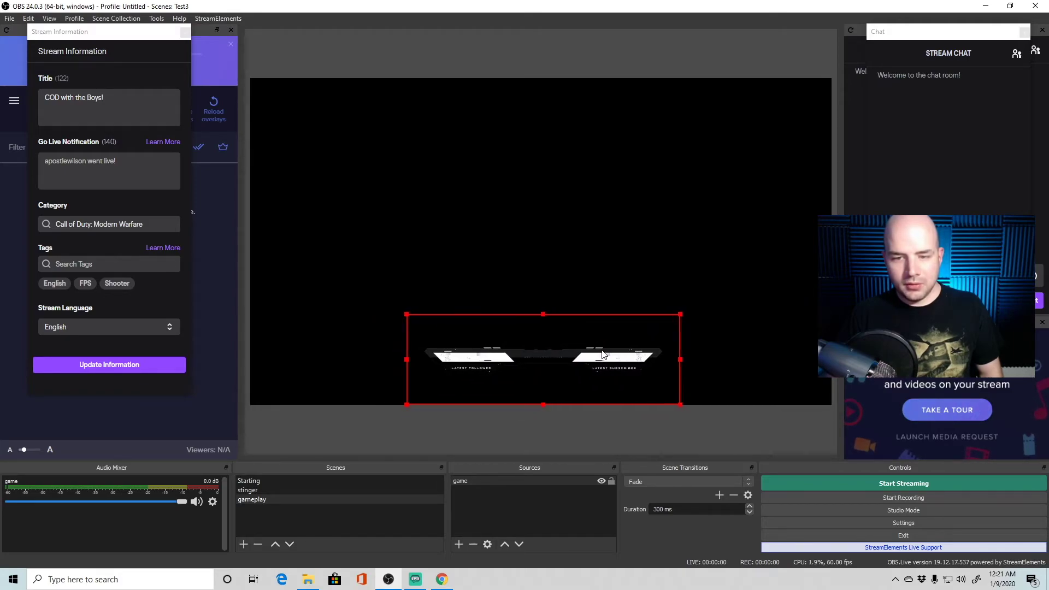
pyautogui.click(535, 416)
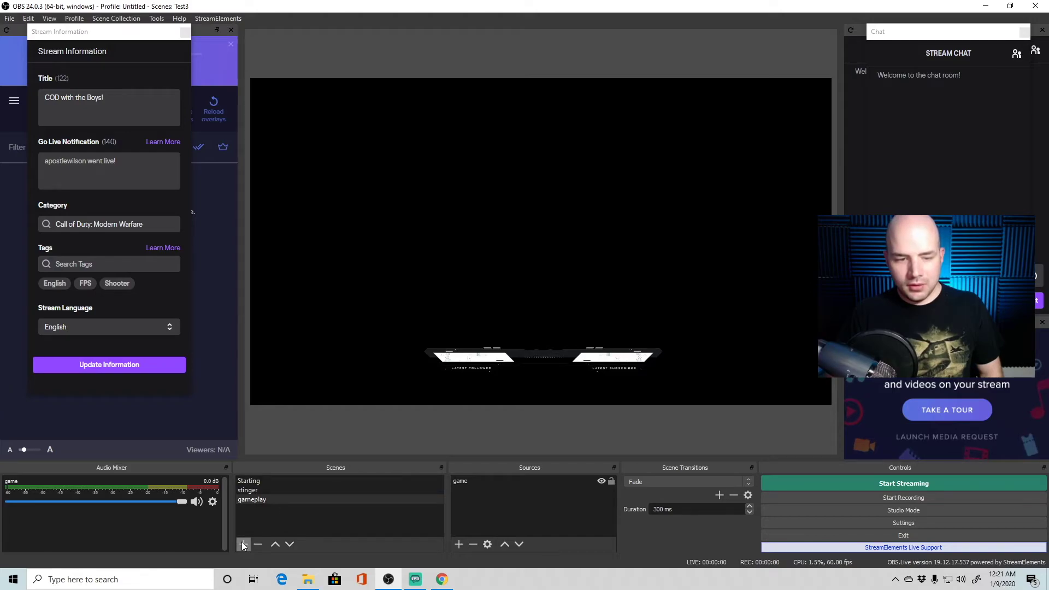
# Add a new media source named webcamfr to the gameplay scene
pyautogui.click(459, 544)
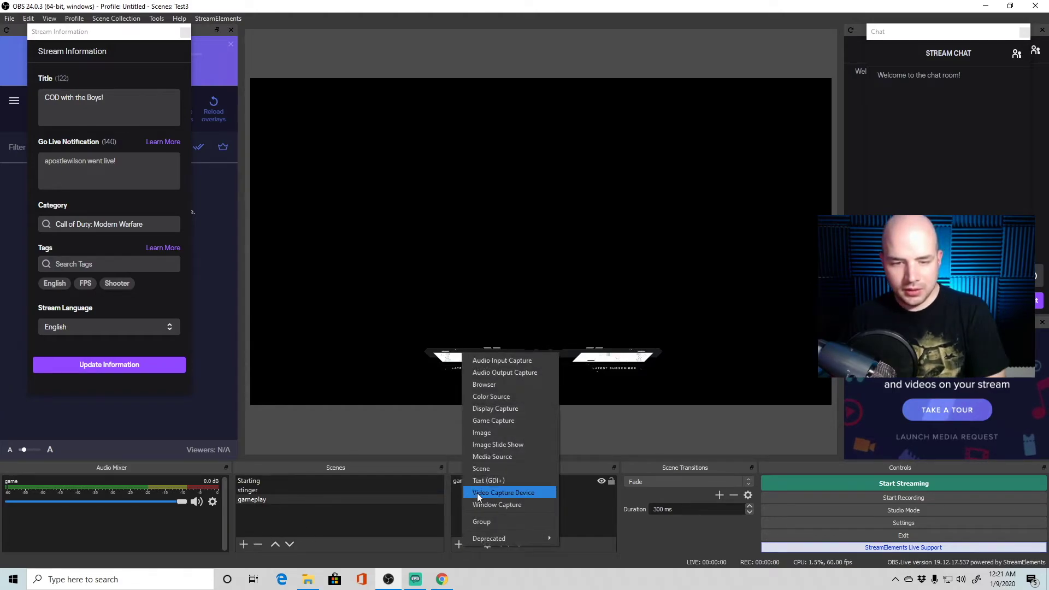
pyautogui.click(503, 457)
pyautogui.write('webcam')
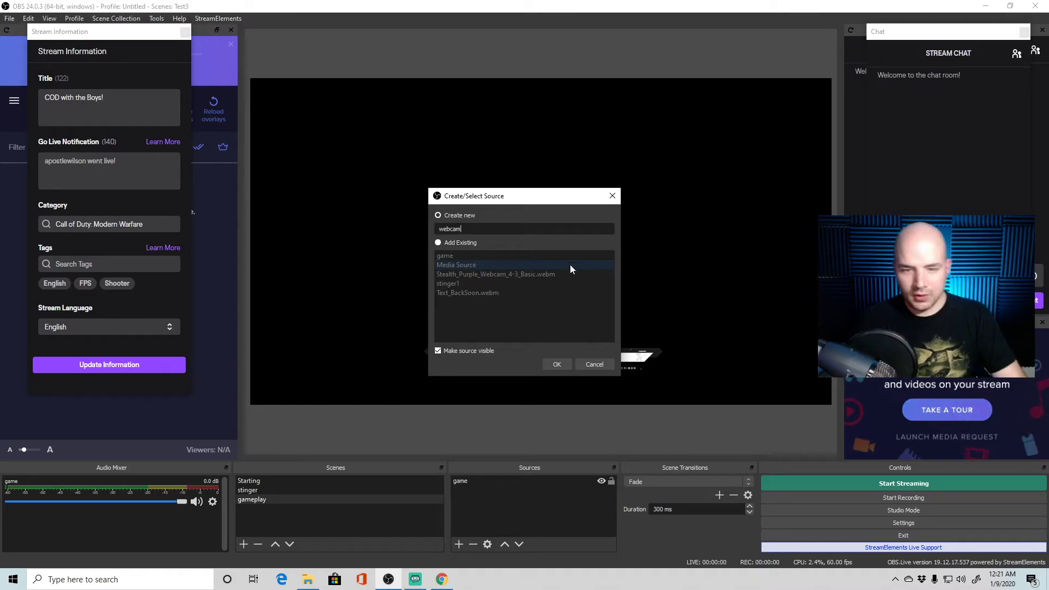
pyautogui.write('fr')
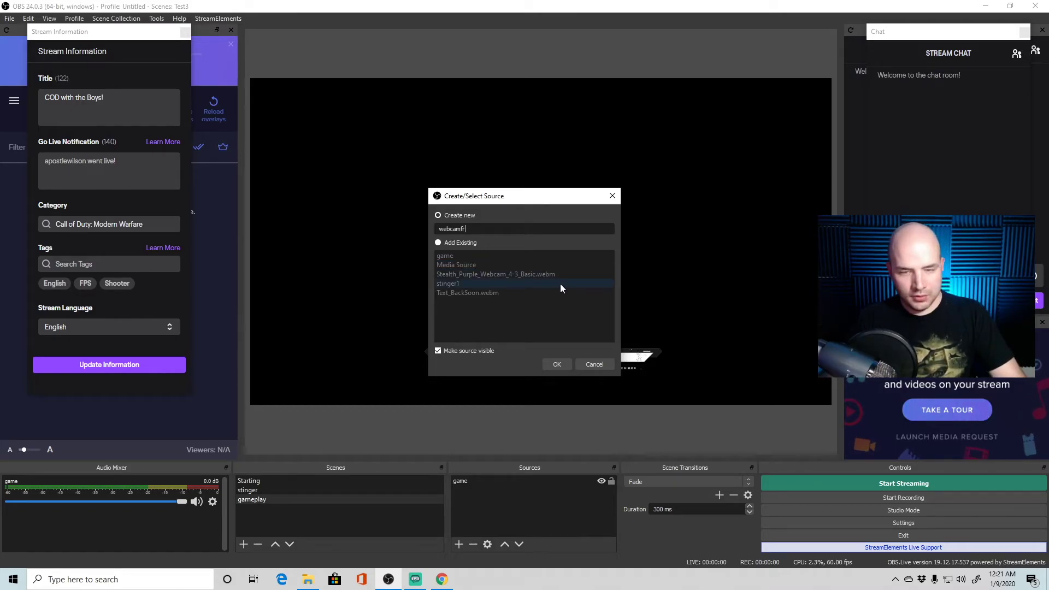
pyautogui.click(561, 365)
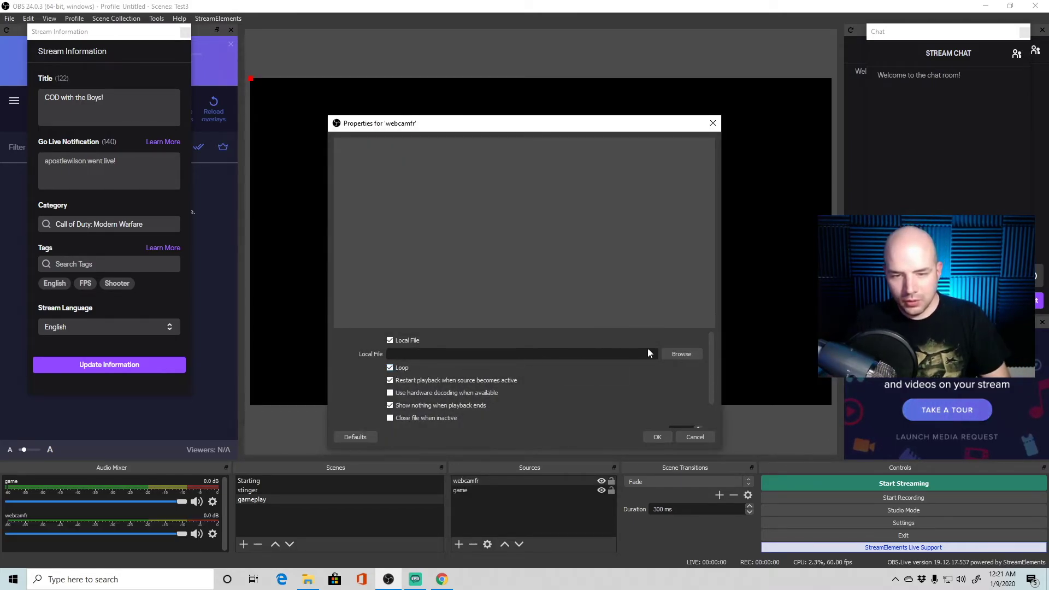
# Load glitchpro-webcam-blank.webm from the desktop GlitchPro package's Animated-Webcam-Overlay folder into the looping webcamfr source, and accept its properties
pyautogui.click(687, 356)
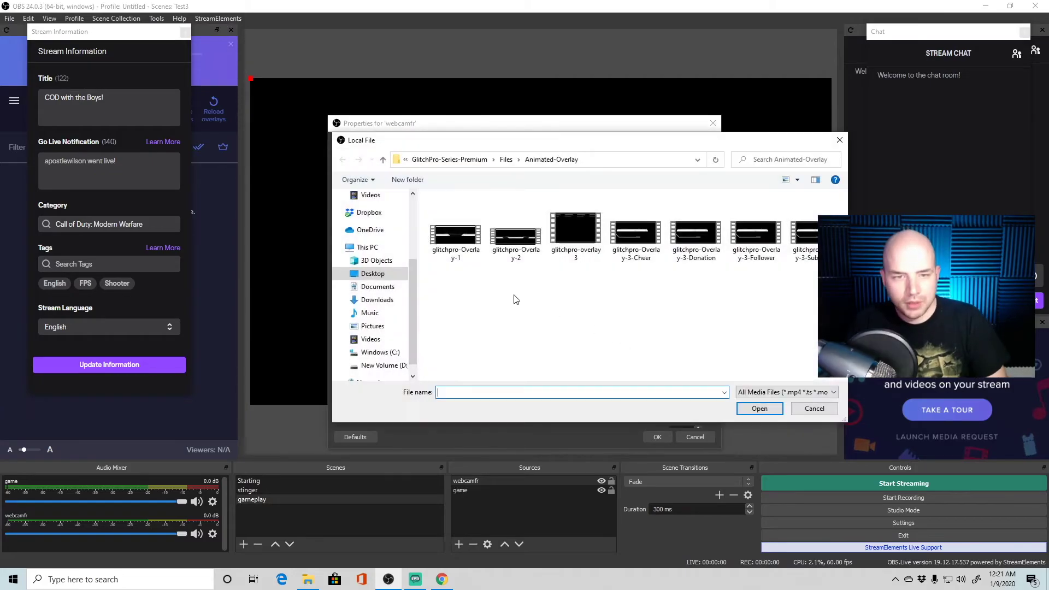
pyautogui.click(378, 275)
pyautogui.click(482, 224)
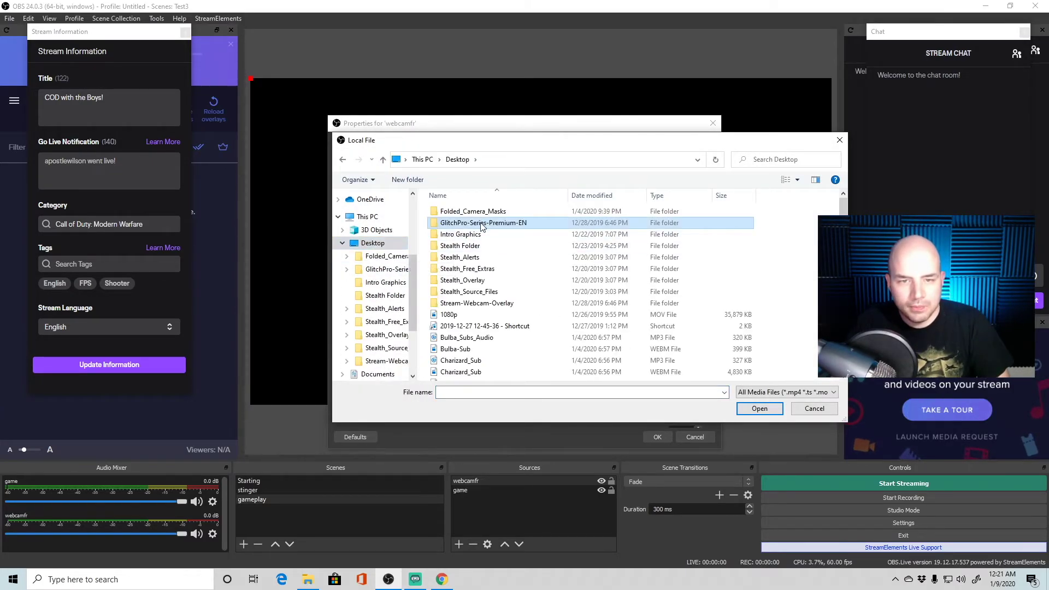
pyautogui.doubleClick(482, 224)
pyautogui.doubleClick(469, 212)
pyautogui.doubleClick(459, 224)
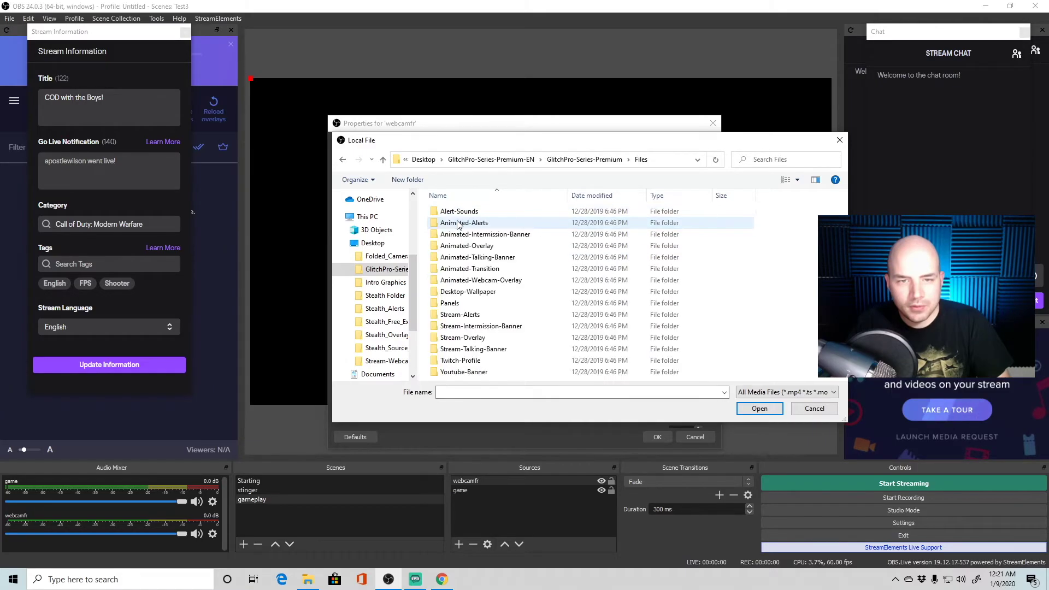
pyautogui.doubleClick(477, 280)
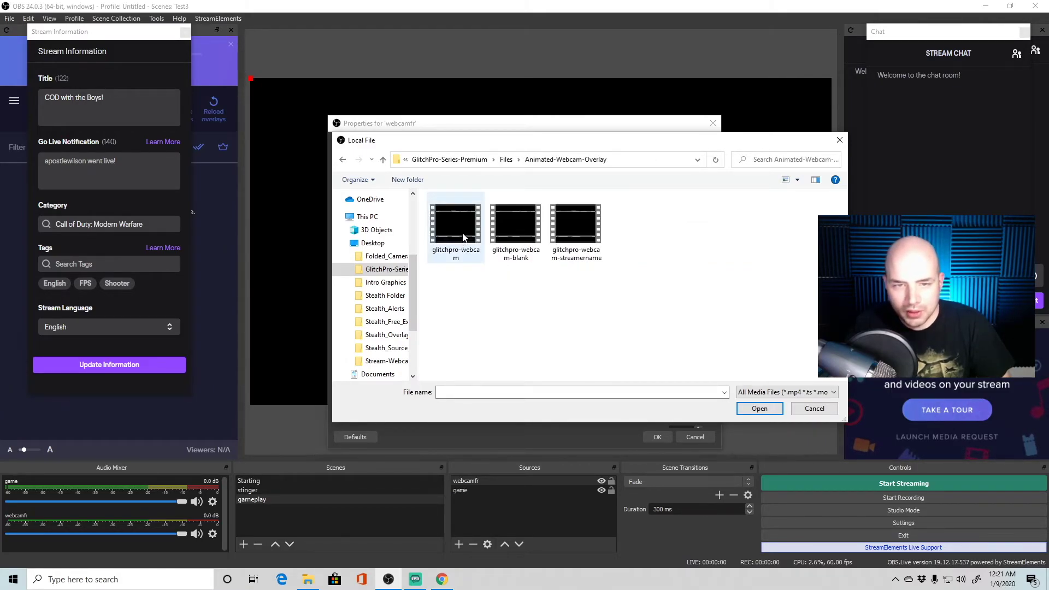
pyautogui.doubleClick(516, 229)
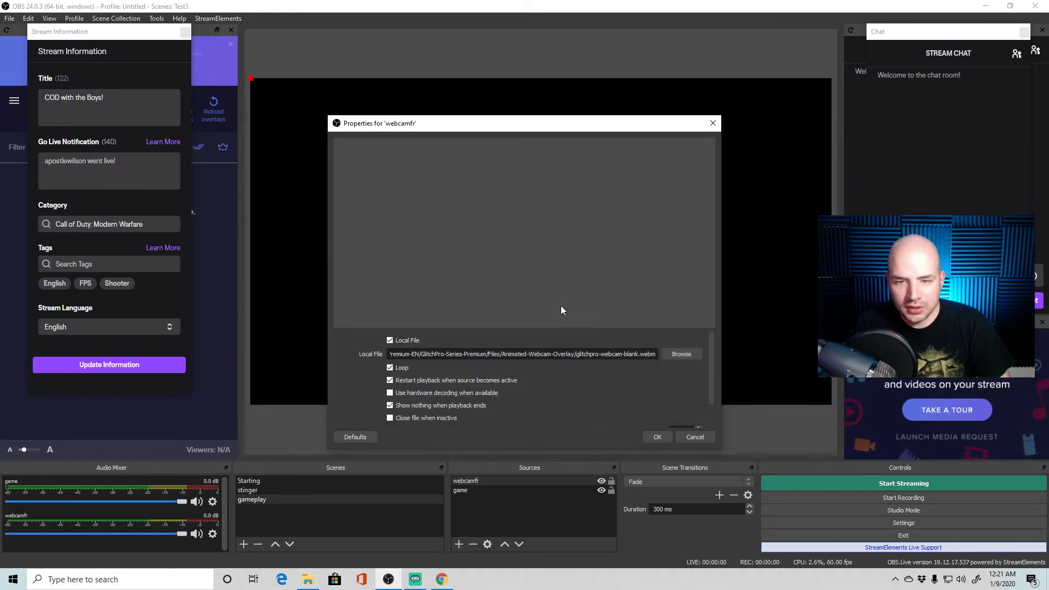
pyautogui.click(658, 437)
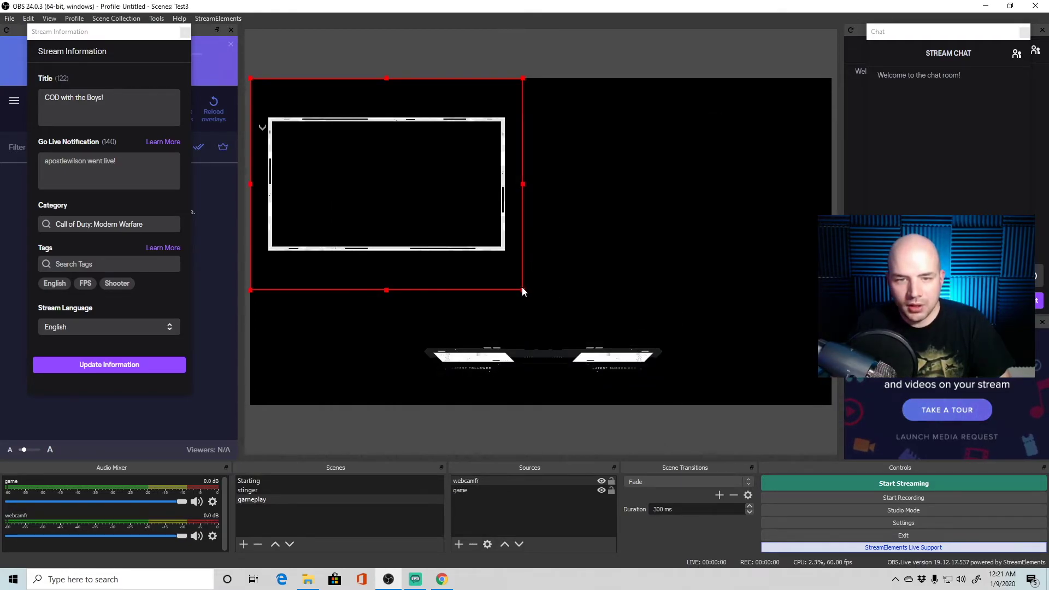
# Shrink the webcam frame and place it near the canvas's right edge, above the game overlay
pyautogui.moveTo(389, 164); pyautogui.dragTo(777, 236)
pyautogui.click(726, 331)
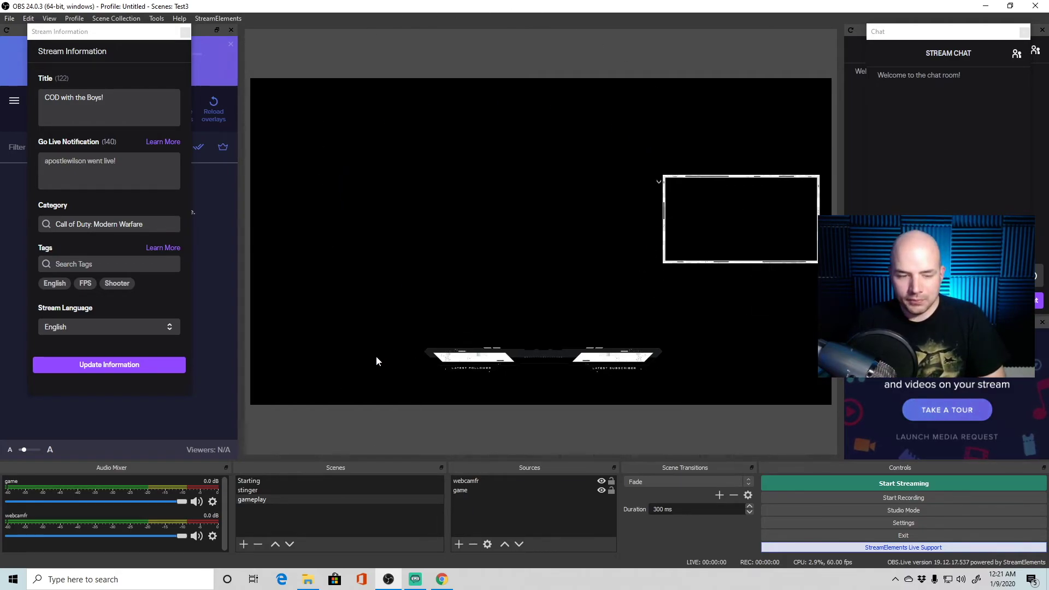
# Add a new scene named ending to the collection
pyautogui.click(244, 544)
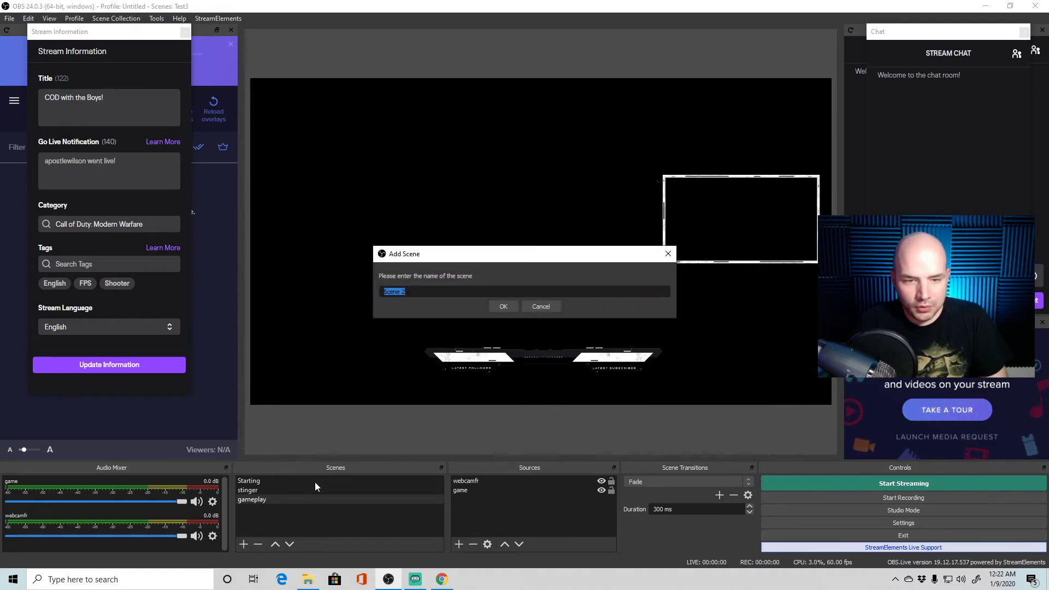
pyautogui.write('end')
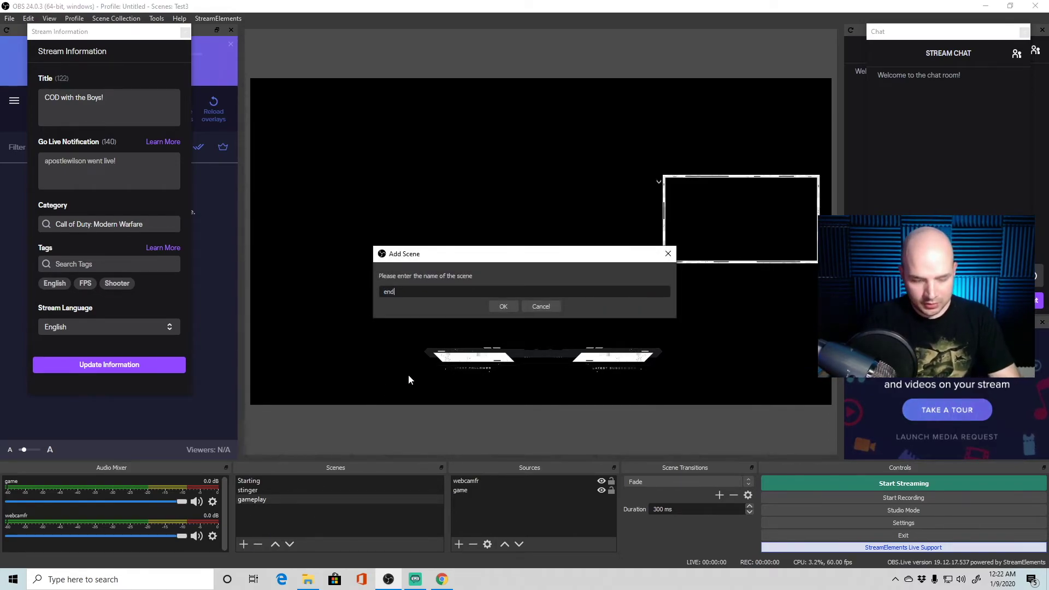
pyautogui.write('ing')
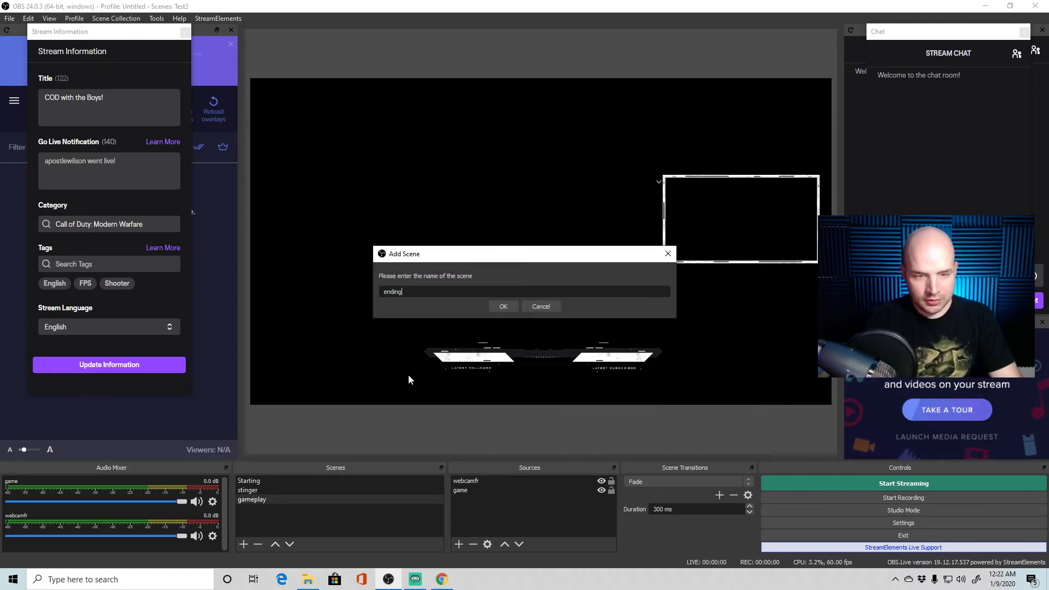
pyautogui.click(503, 308)
# Add a new media source named end to the ending scene
pyautogui.click(459, 544)
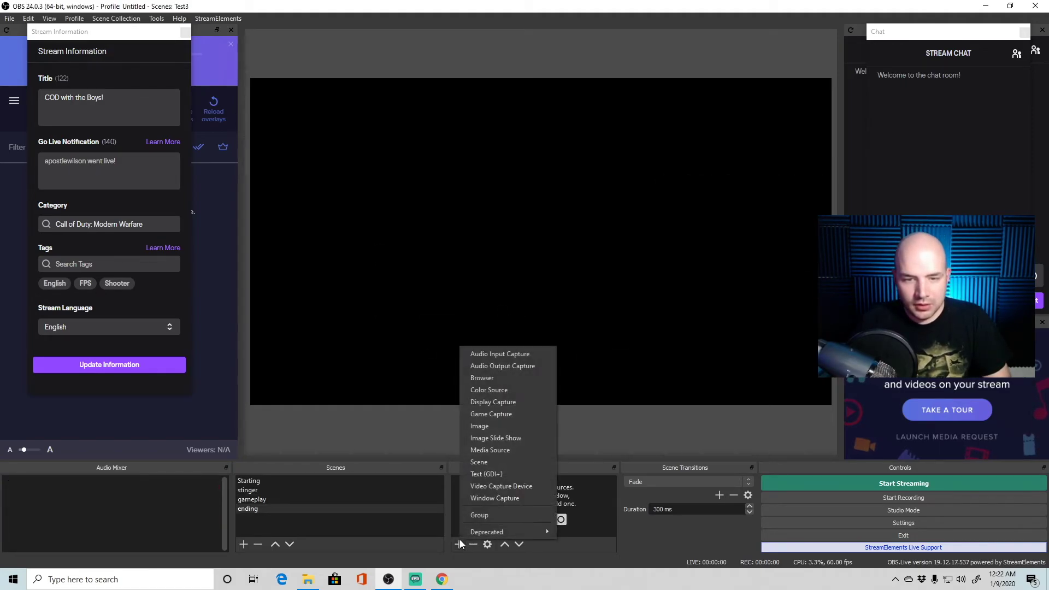
pyautogui.click(509, 450)
pyautogui.write('end')
pyautogui.click(557, 363)
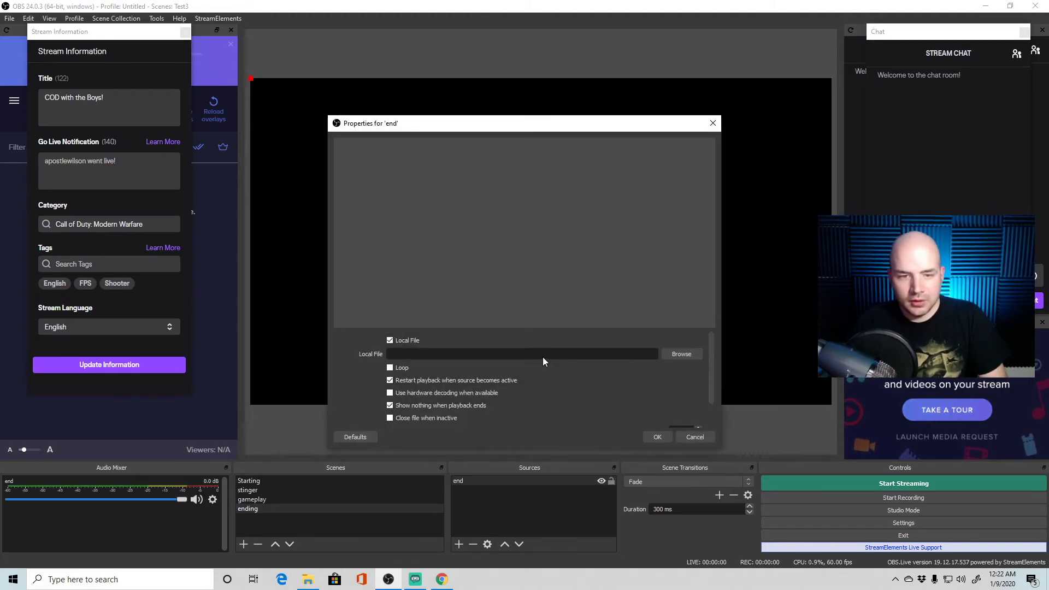
# Load glitchpro-Intermission-Ending.webm from the desktop GlitchPro package's Animated-Intermission-Banner folder into the end source, and accept its properties
pyautogui.click(674, 356)
pyautogui.click(377, 272)
pyautogui.doubleClick(484, 223)
pyautogui.doubleClick(487, 212)
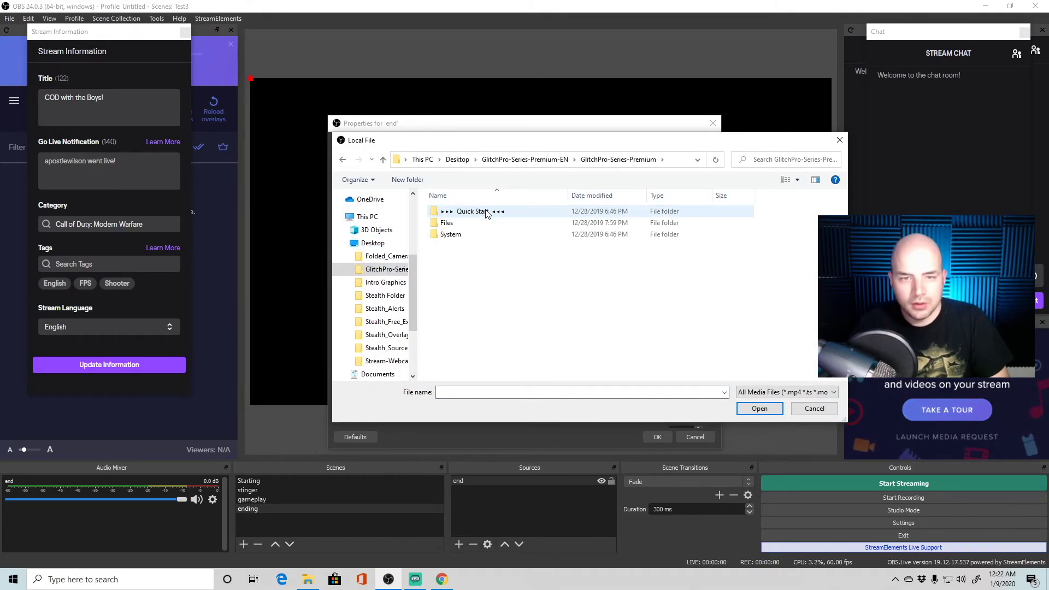
pyautogui.doubleClick(469, 222)
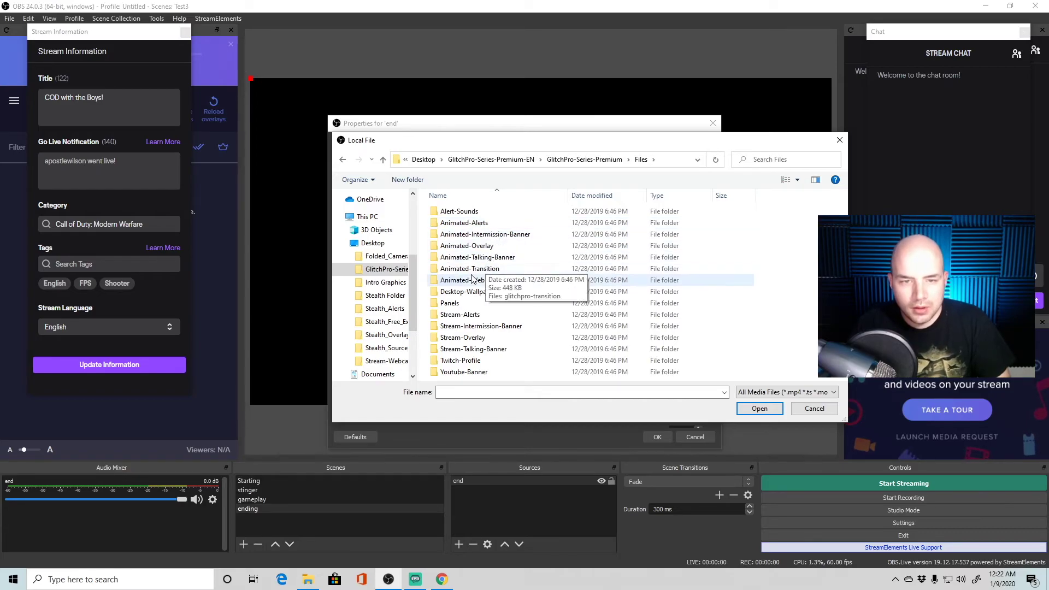
pyautogui.doubleClick(491, 234)
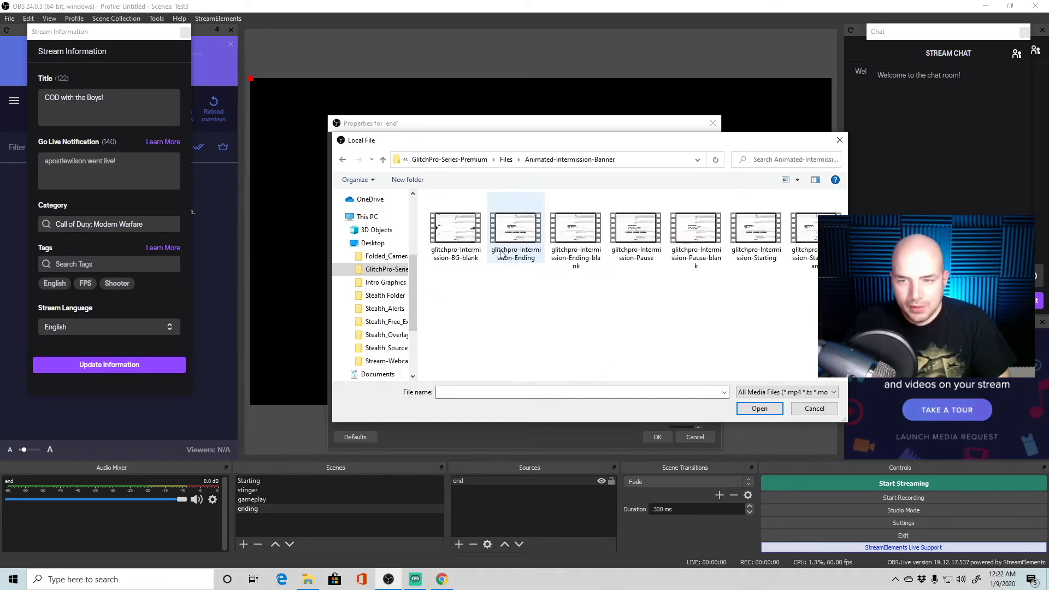
pyautogui.doubleClick(521, 242)
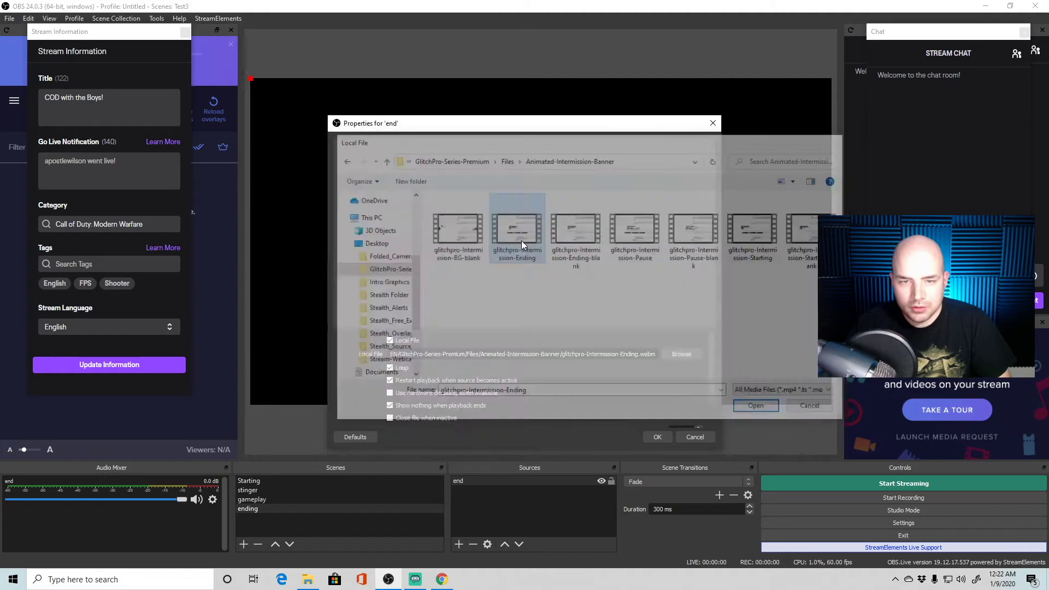
pyautogui.click(661, 437)
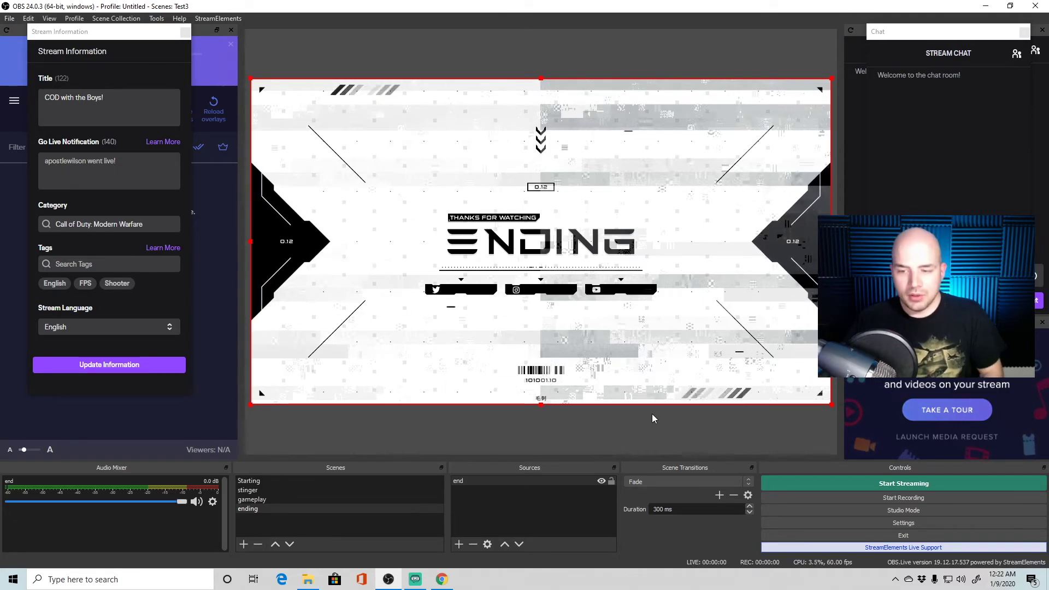
# Select Twitch as the streaming service in the stream settings and accept the settings
pyautogui.click(839, 521)
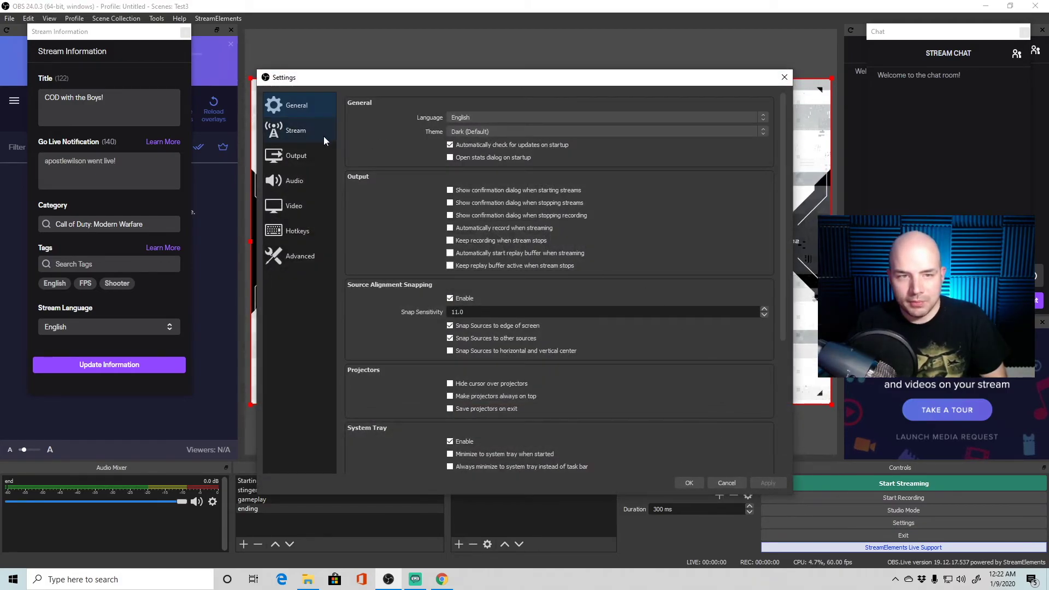
pyautogui.click(300, 130)
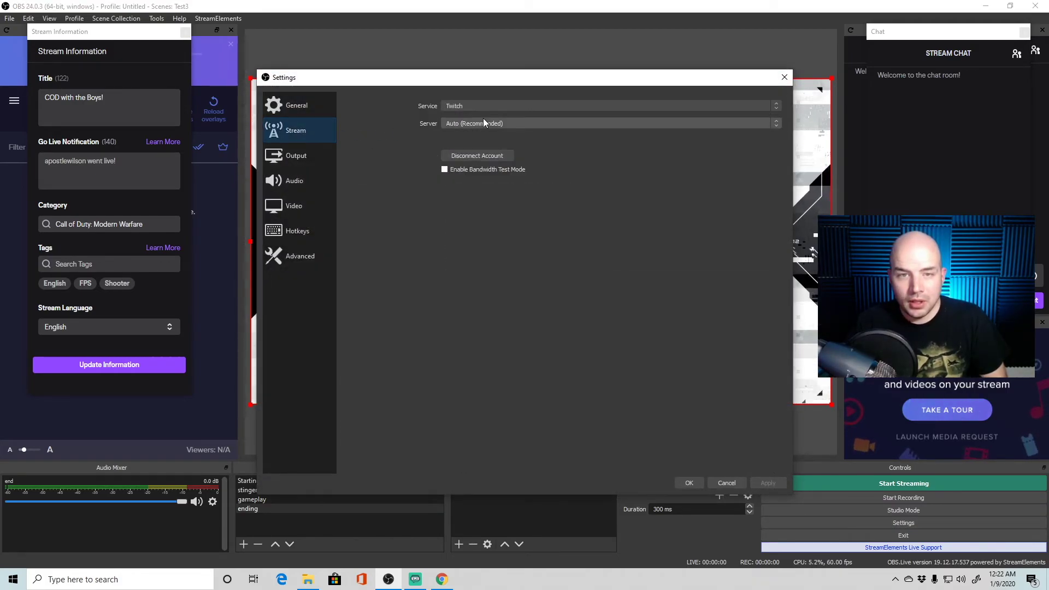
pyautogui.click(480, 103)
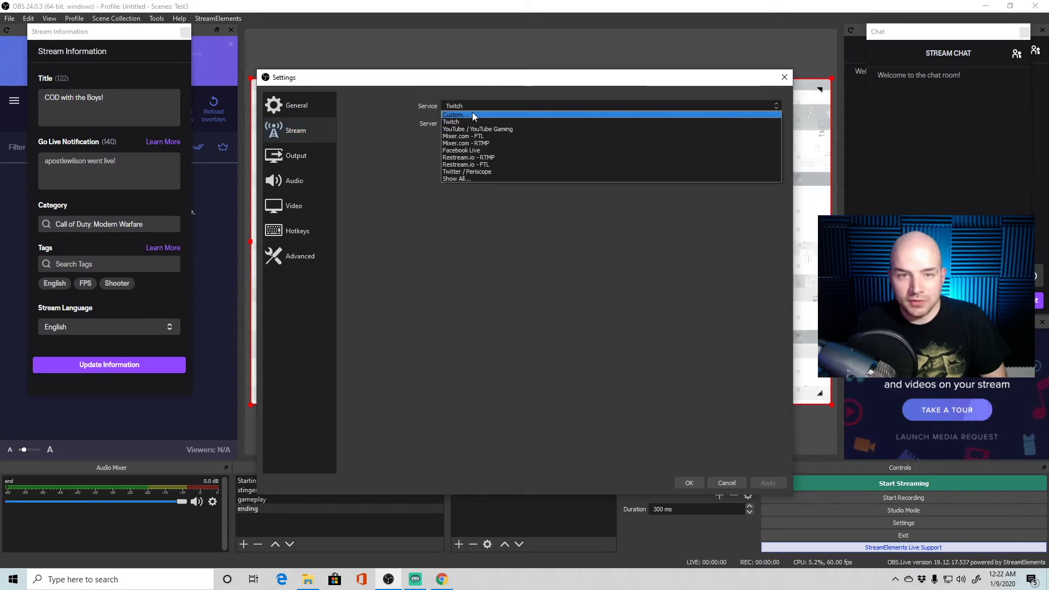
pyautogui.click(468, 122)
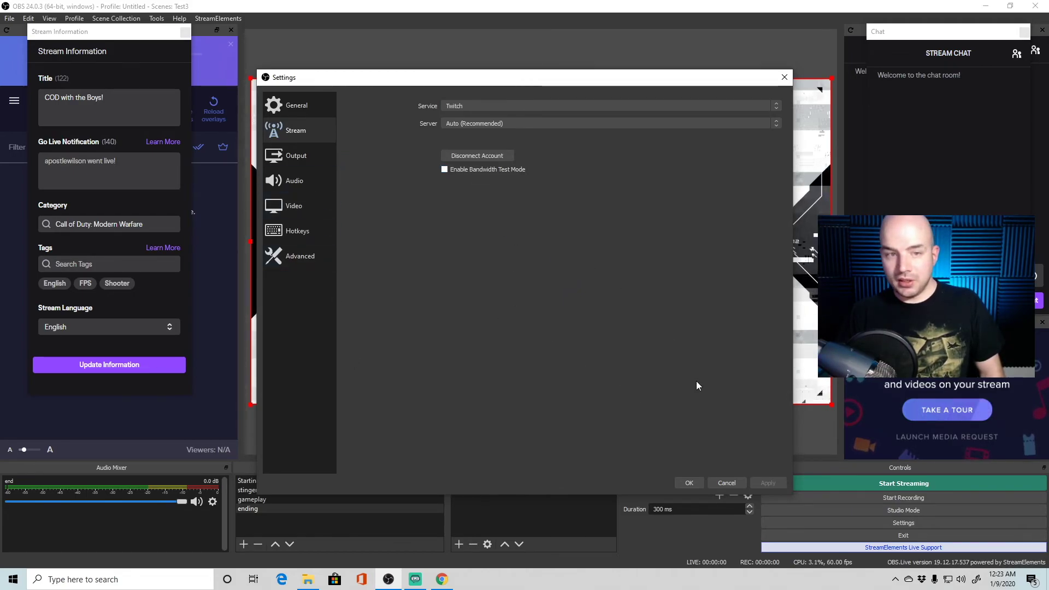
pyautogui.click(690, 482)
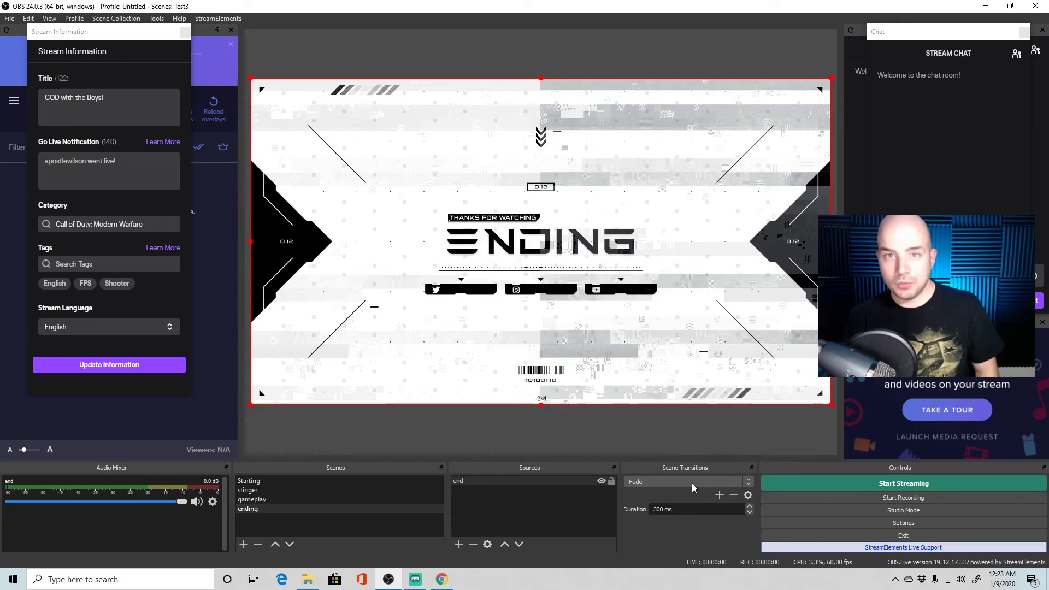